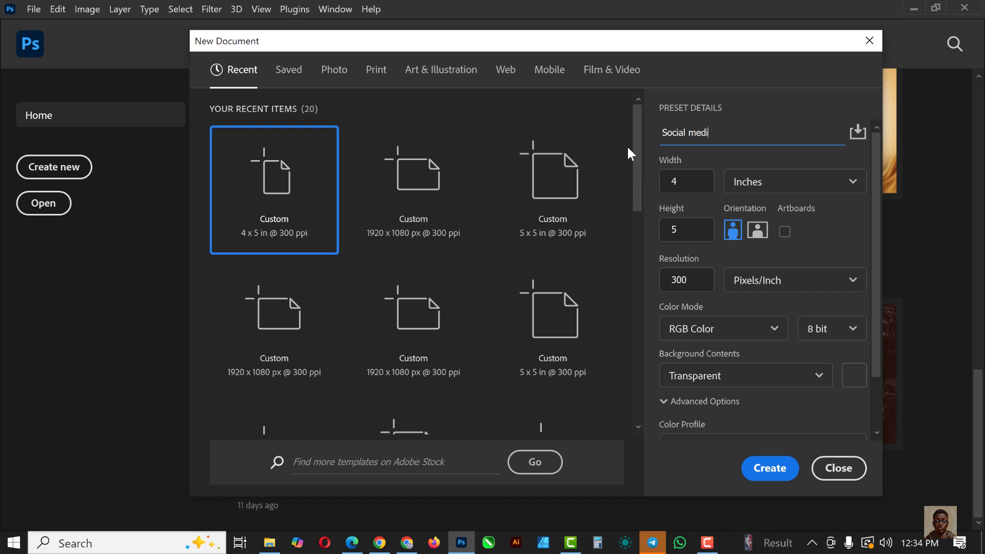
# - Name the new document "Poster design" and create it at 4 x 5 inches, 300 pixels/inch, RGB with transparent background
pyautogui.write('poster')
pyautogui.hotkey('ctrl', 'a')
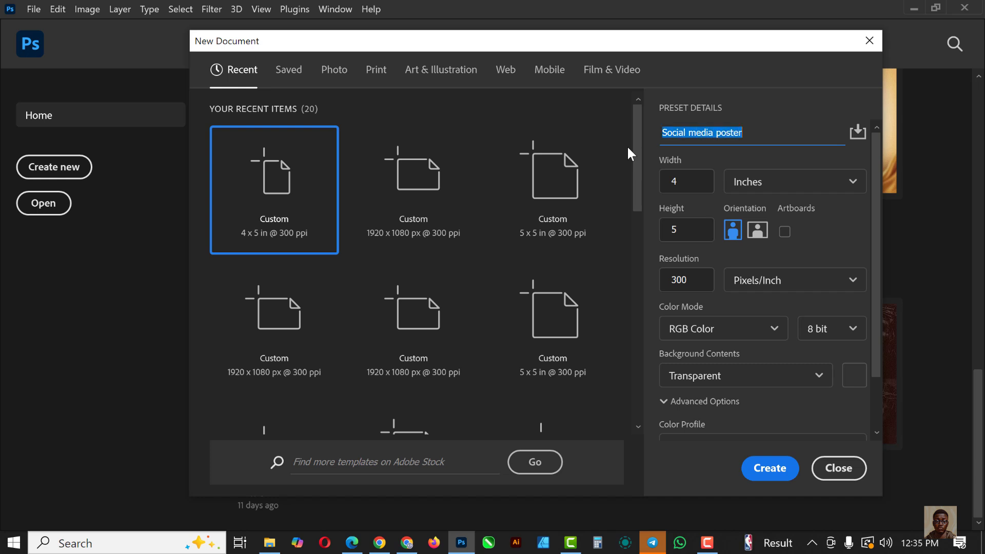
pyautogui.write('Poster de')
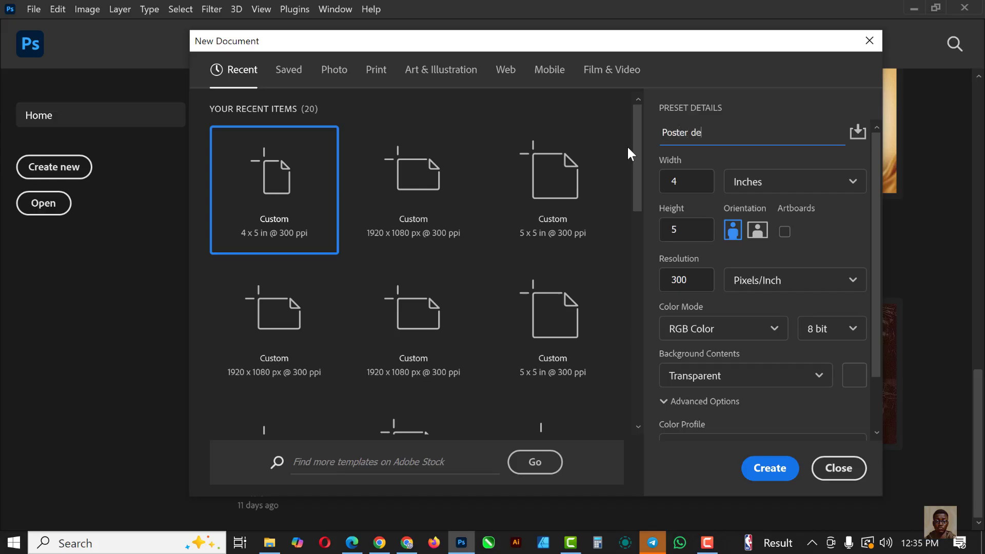
pyautogui.write('sign')
pyautogui.press('Tab')
pyautogui.press('Tab')
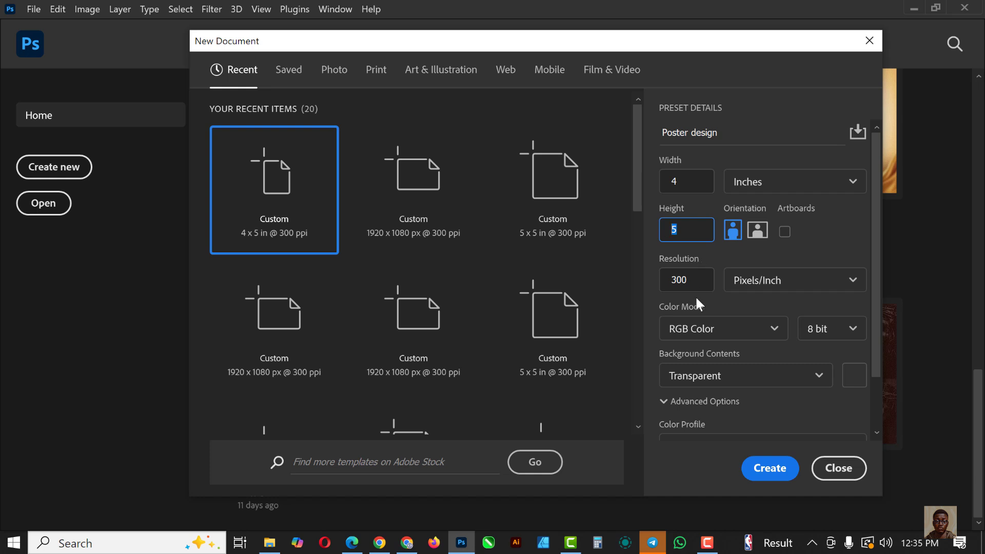
pyautogui.press('Tab')
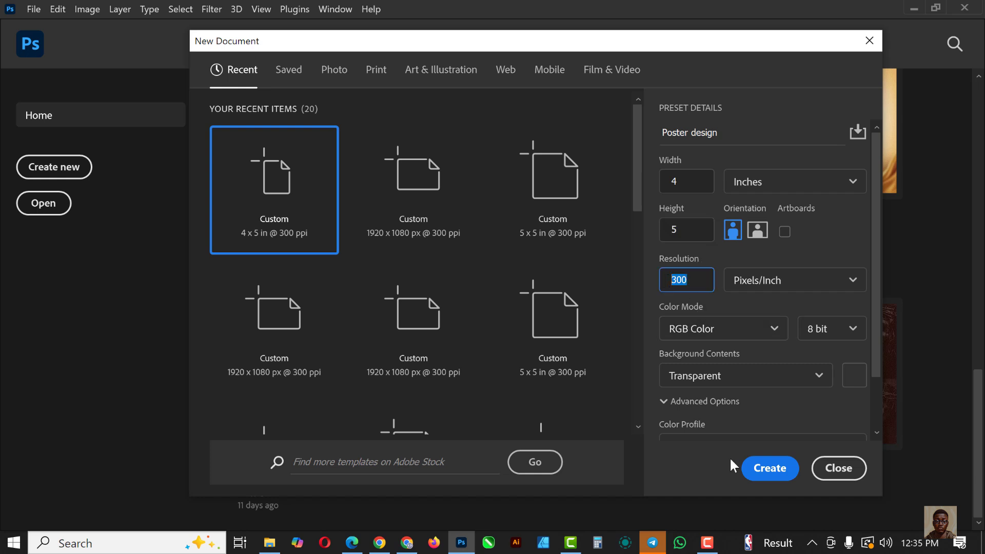
pyautogui.click(767, 468)
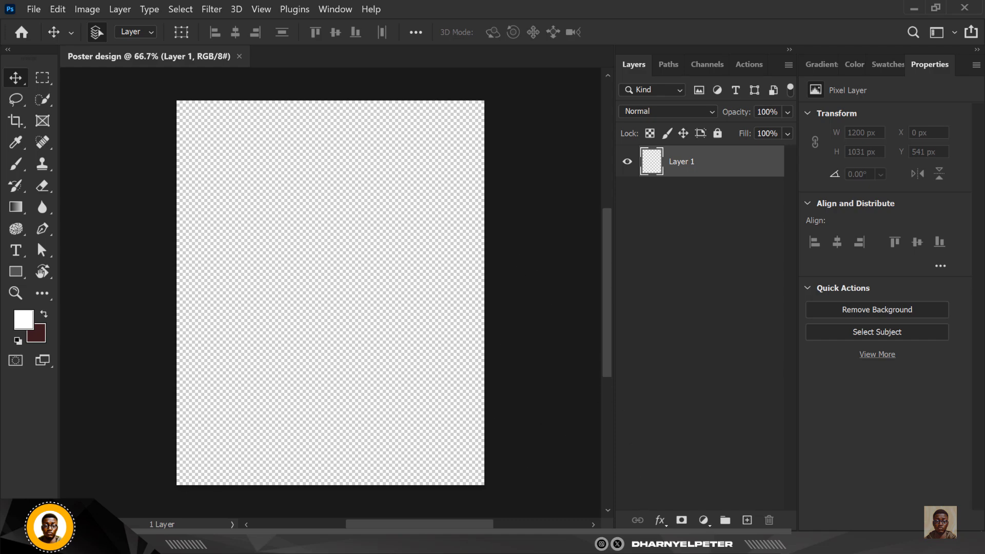
# - Switch to File Explorer and find the beach picture 7009f12a31 in the inner PREMIUM IMAGES' folder of GRAPHICS BUNDLE 1.0
pyautogui.click(194, 543)
pyautogui.click(244, 50)
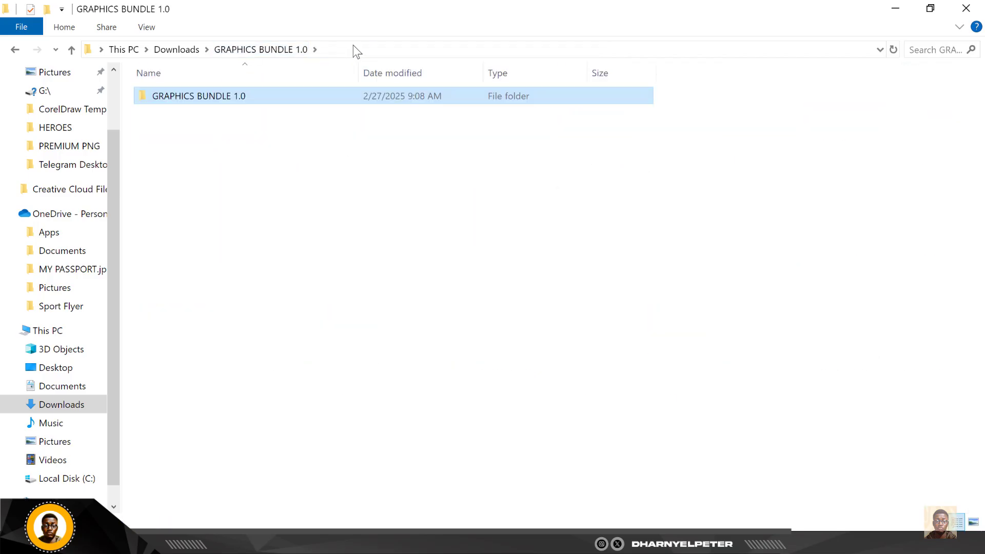
pyautogui.doubleClick(271, 99)
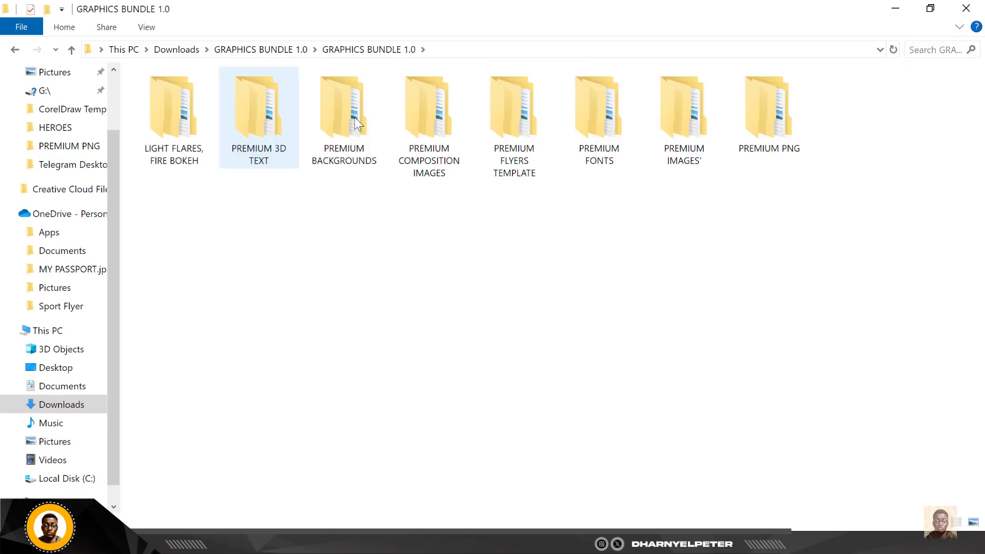
pyautogui.doubleClick(688, 122)
pyautogui.doubleClick(232, 92)
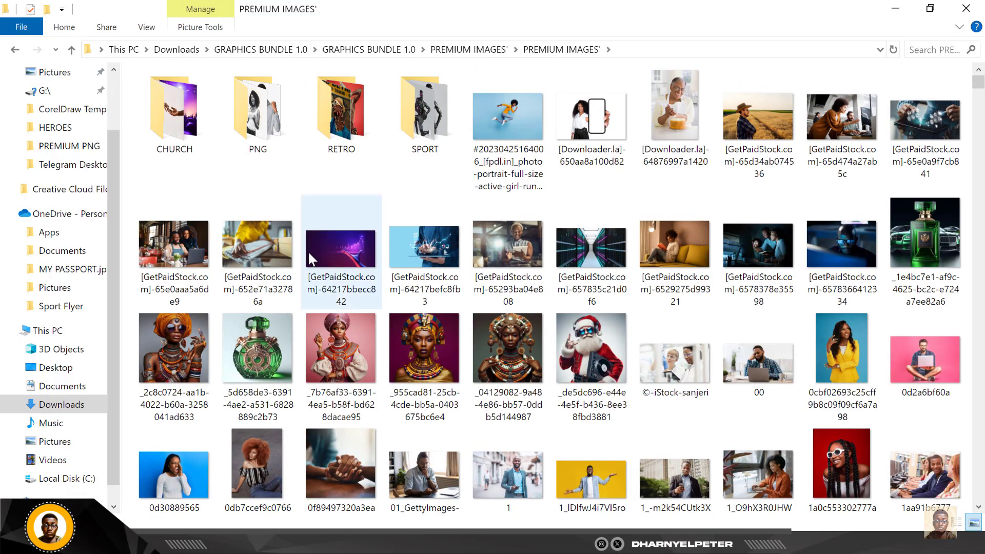
pyautogui.scroll(-15, 305, 251)
pyautogui.scroll(-20, 303, 264)
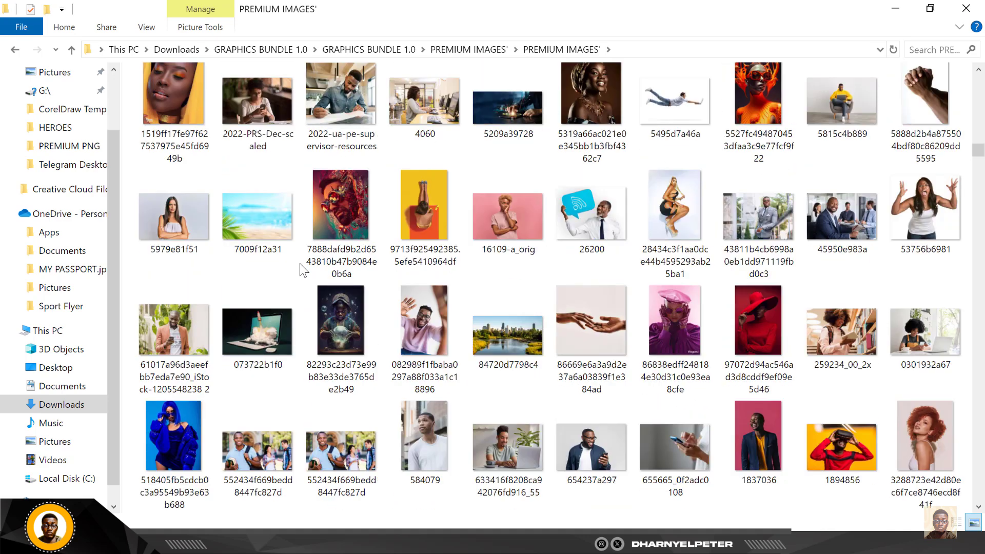
# - Place the beach image 7009f12a31 in the Photoshop poster, scaled to about 61.75% and covering the canvas's upper part
pyautogui.moveTo(279, 228); pyautogui.dragTo(386, 273)
pyautogui.moveTo(497, 409); pyautogui.dragTo(566, 455)
pyautogui.moveTo(429, 263)
pyautogui.mouseDown()
pyautogui.moveTo(424, 249)
pyautogui.moveTo(429, 261)
pyautogui.mouseUp()
pyautogui.moveTo(546, 405); pyautogui.dragTo(569, 425)
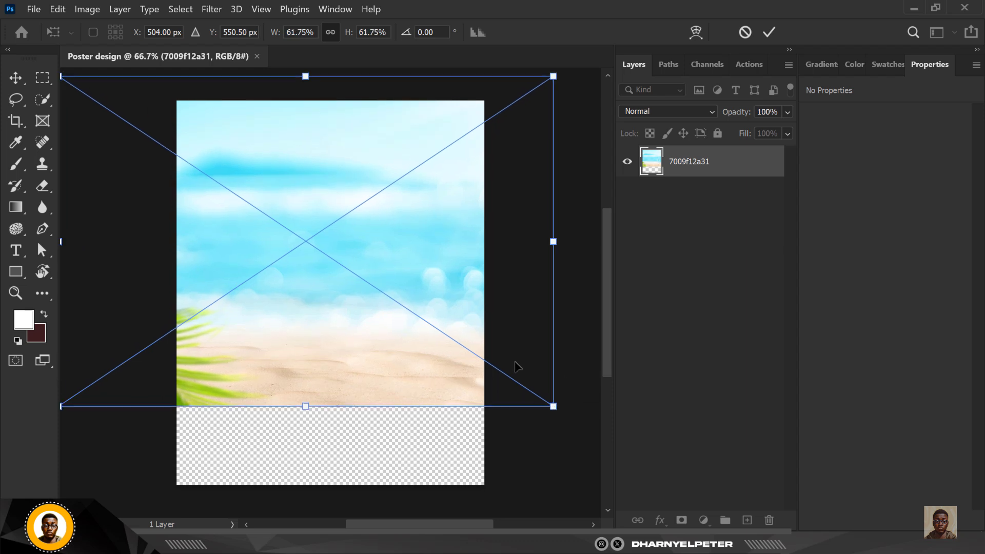
pyautogui.moveTo(499, 326); pyautogui.dragTo(482, 321)
pyautogui.press('Return')
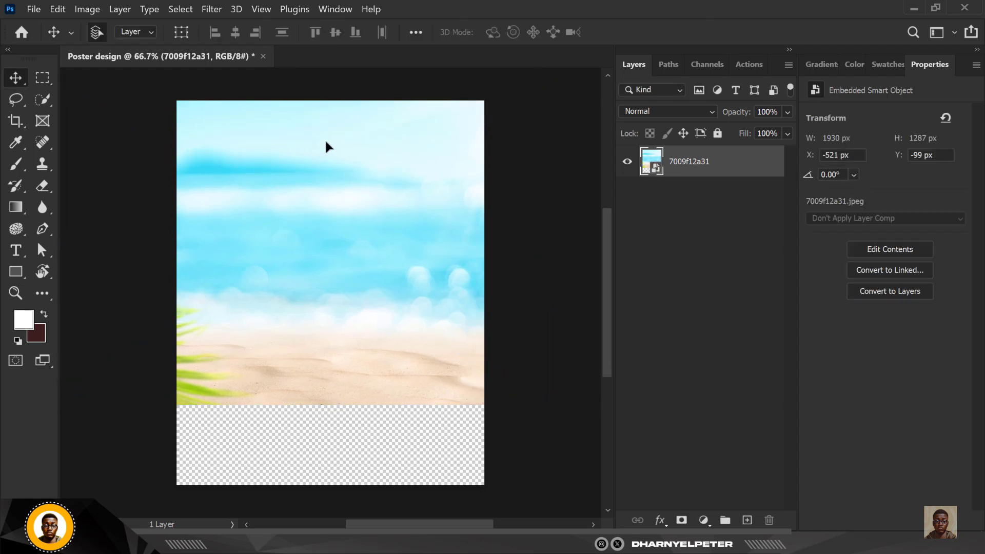
# - Switch back to File Explorer and find Desert-Sand-PNG-HD in the inner PREMIUM PNG folder of GRAPHICS BUNDLE 1.0
pyautogui.hotkey('alt', 'Tab')
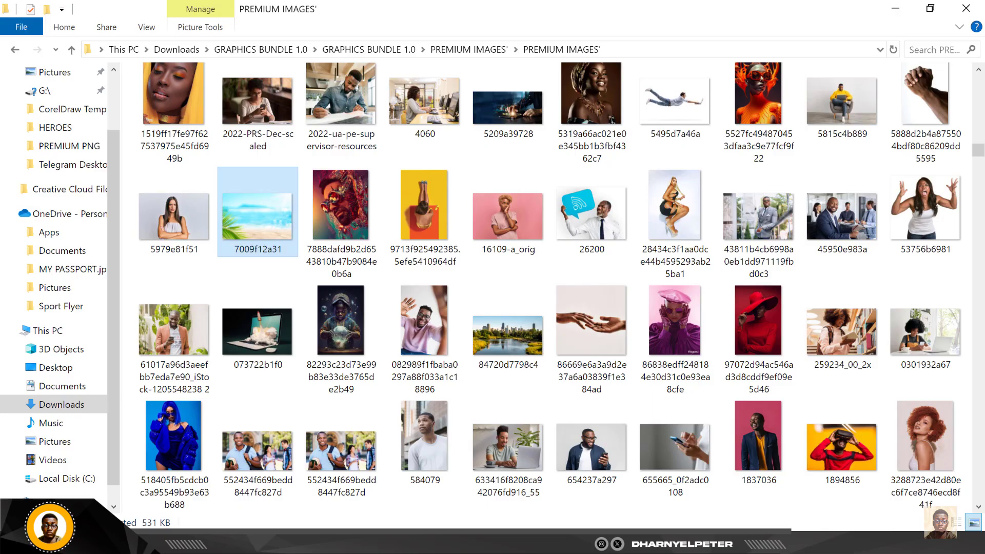
pyautogui.click(368, 49)
pyautogui.doubleClick(336, 105)
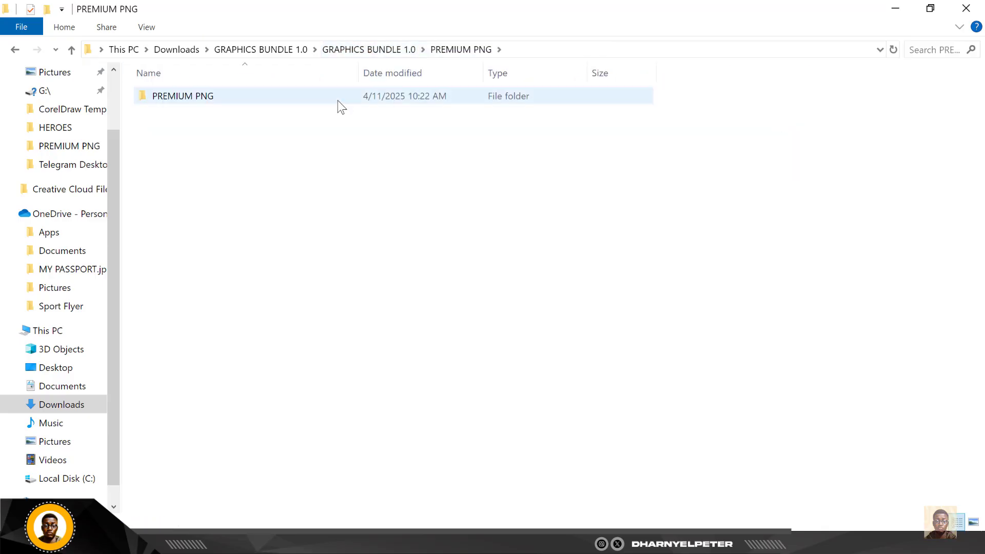
pyautogui.doubleClick(340, 100)
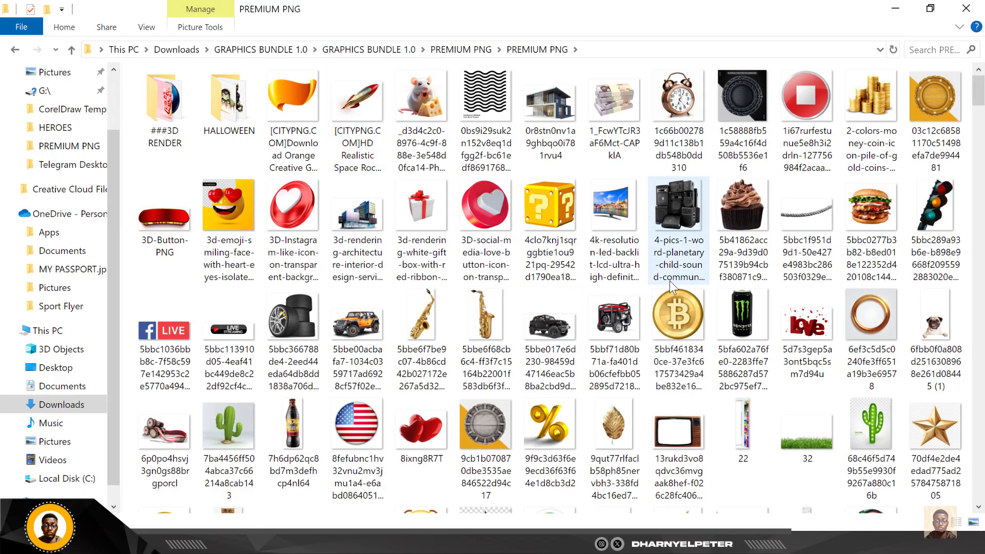
pyautogui.scroll(-8, 669, 282)
pyautogui.scroll(-10, 669, 288)
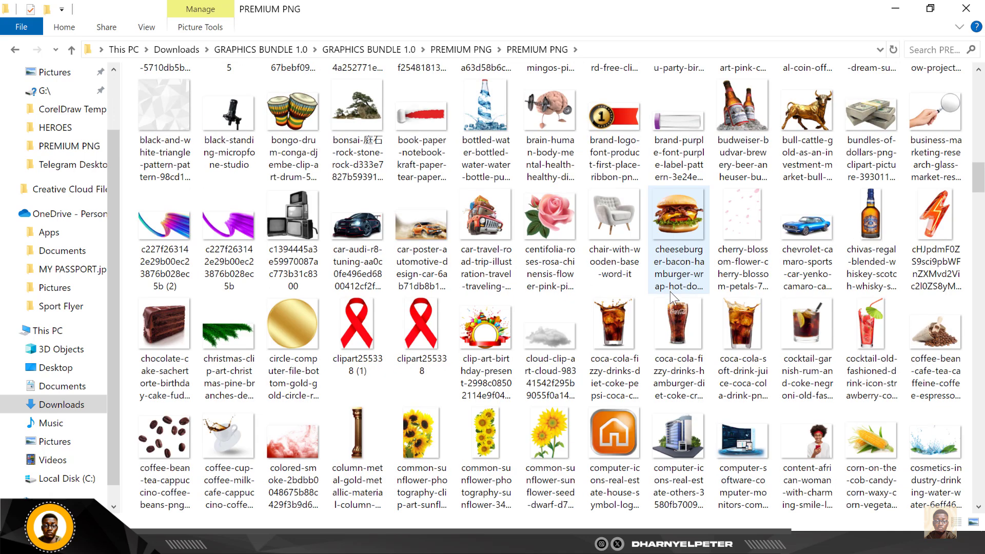
pyautogui.scroll(-3, 670, 292)
# - Place Desert-Sand-PNG-HD in the Photoshop poster, scaled to about 31% and covering the lower part of the canvas
pyautogui.click(807, 226)
pyautogui.moveTo(808, 228); pyautogui.dragTo(658, 318)
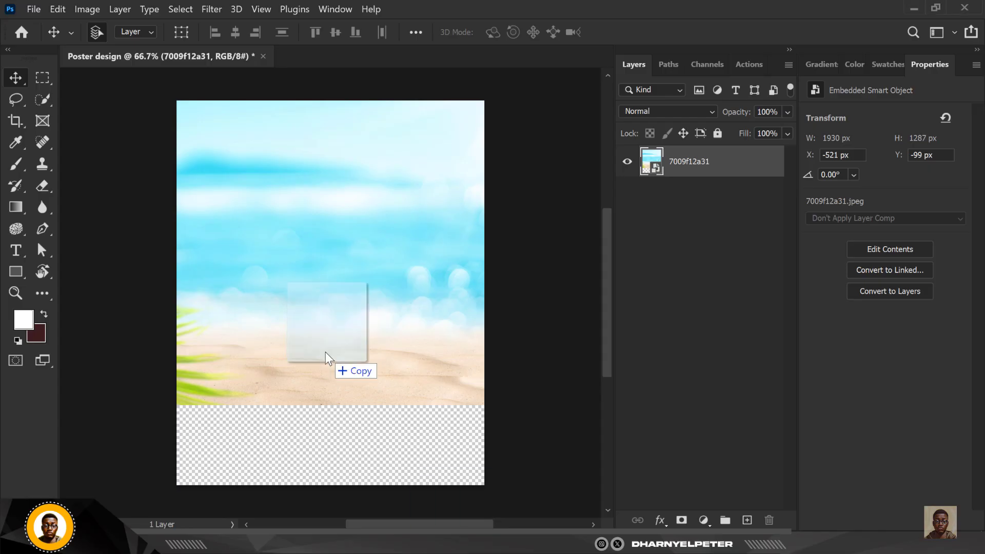
pyautogui.moveTo(325, 352); pyautogui.dragTo(327, 349)
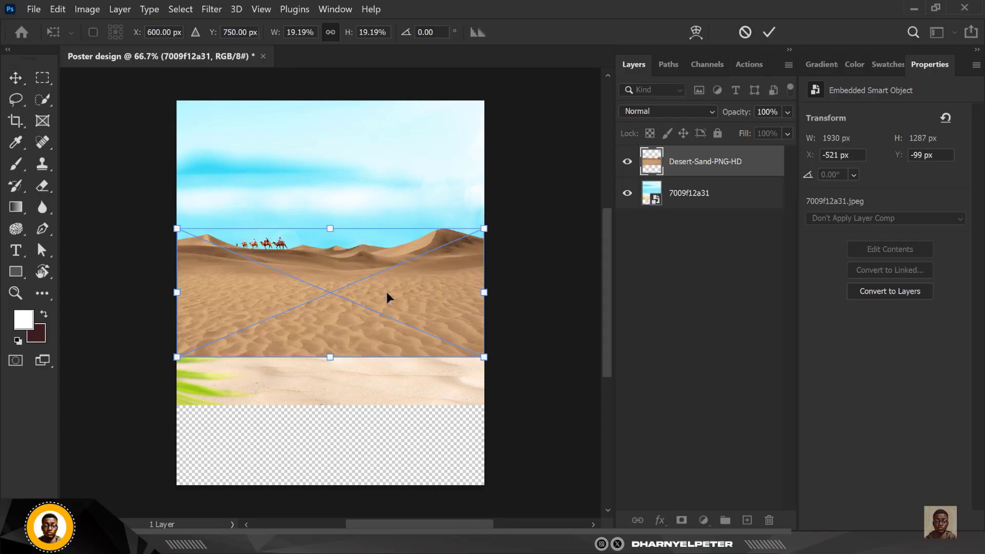
pyautogui.moveTo(386, 295); pyautogui.dragTo(384, 411)
pyautogui.scroll(-1, 386, 405)
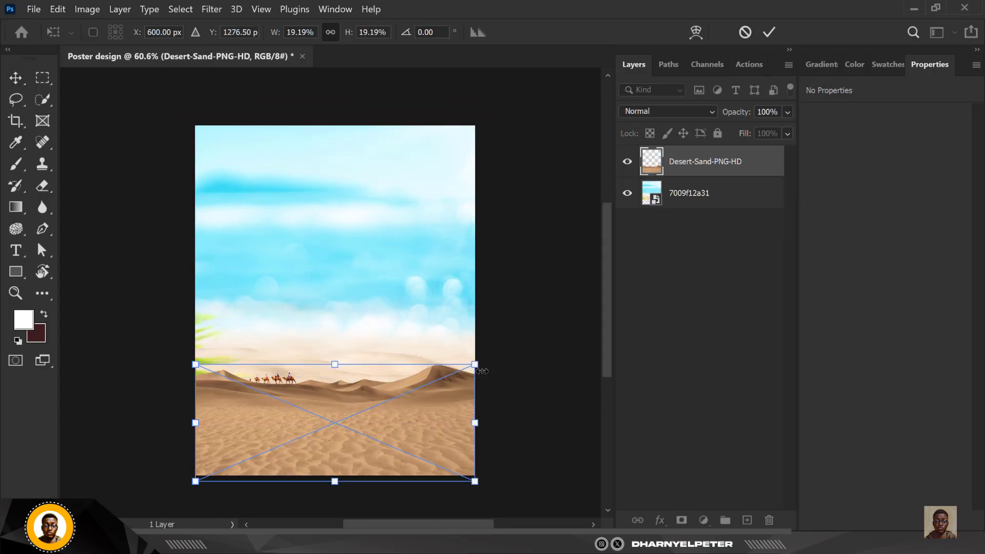
pyautogui.moveTo(477, 366); pyautogui.dragTo(541, 319)
pyautogui.moveTo(455, 406); pyautogui.dragTo(455, 386)
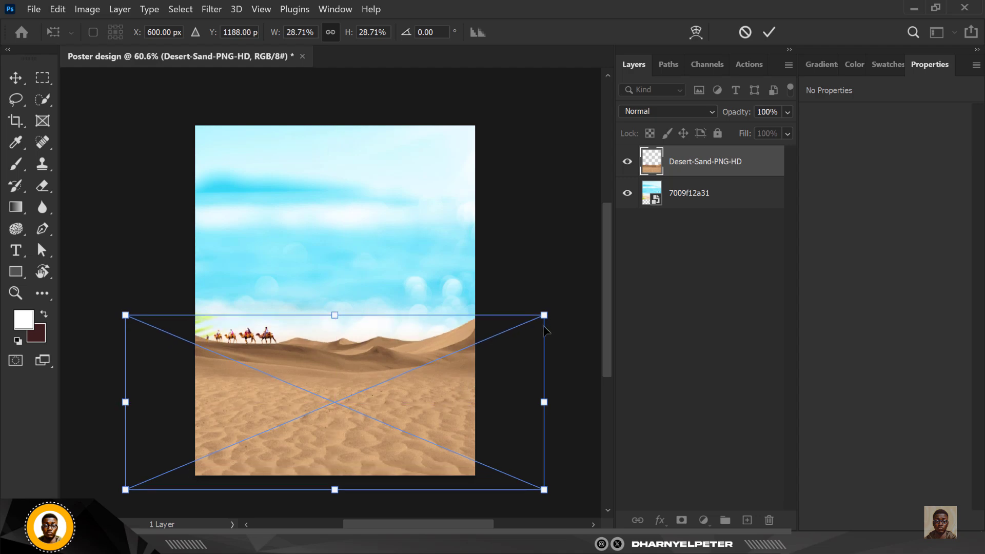
pyautogui.moveTo(545, 331); pyautogui.dragTo(562, 311)
pyautogui.moveTo(503, 391); pyautogui.dragTo(502, 383)
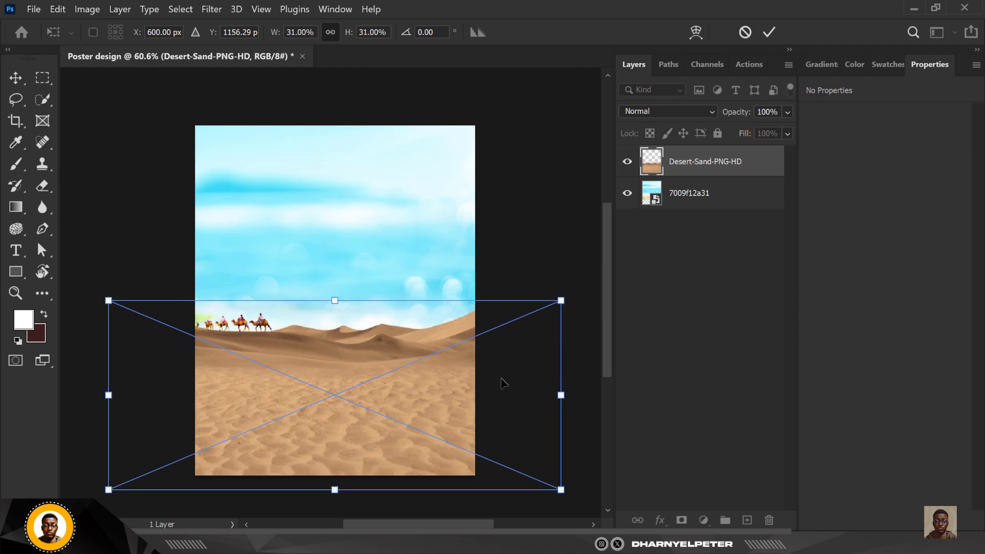
pyautogui.press('Return')
# - Add a layer mask to the desert sand and brush black along its upper edge to hide the camels and blend the horizon
pyautogui.click(681, 520)
pyautogui.press('d')
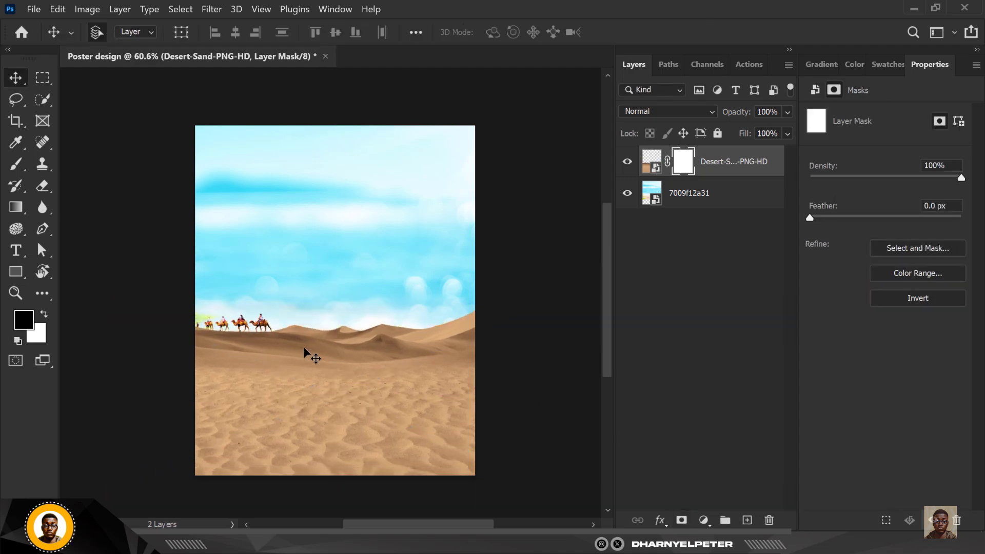
pyautogui.press('b')
pyautogui.moveTo(279, 291)
pyautogui.mouseDown()
pyautogui.moveTo(299, 301)
pyautogui.moveTo(130, 298)
pyautogui.moveTo(233, 295)
pyautogui.moveTo(338, 309)
pyautogui.moveTo(453, 297)
pyautogui.mouseUp()
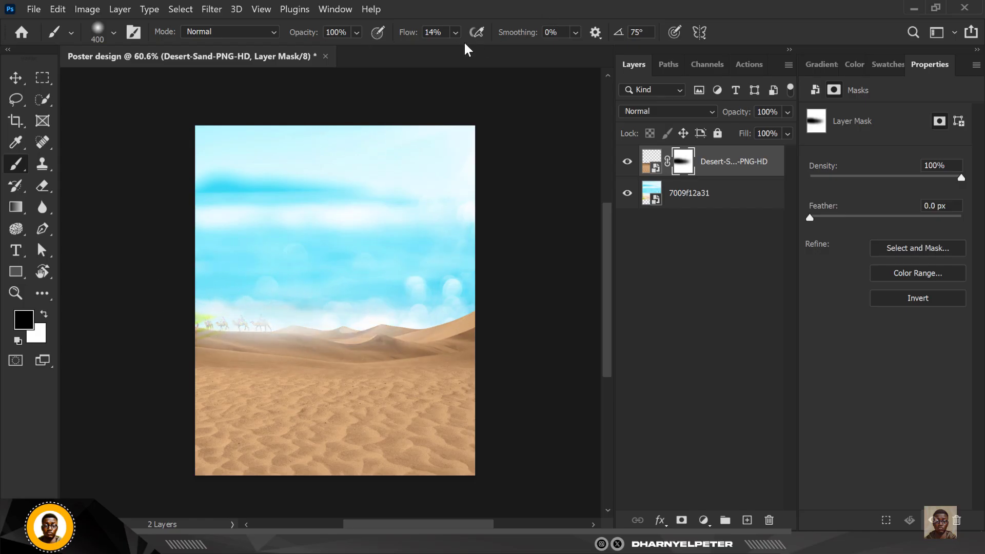
pyautogui.moveTo(229, 301)
pyautogui.mouseDown()
pyautogui.moveTo(205, 304)
pyautogui.moveTo(207, 320)
pyautogui.moveTo(321, 309)
pyautogui.moveTo(250, 306)
pyautogui.moveTo(368, 317)
pyautogui.moveTo(427, 306)
pyautogui.moveTo(390, 321)
pyautogui.moveTo(405, 313)
pyautogui.moveTo(114, 329)
pyautogui.moveTo(234, 329)
pyautogui.mouseUp()
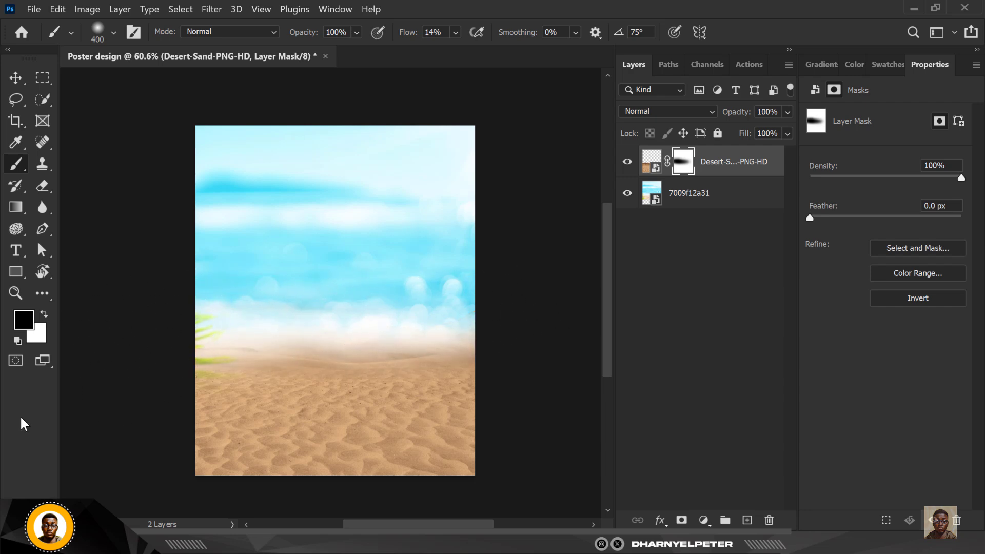
pyautogui.moveTo(141, 318)
pyautogui.mouseDown()
pyautogui.moveTo(323, 356)
pyautogui.moveTo(317, 316)
pyautogui.moveTo(428, 300)
pyautogui.mouseUp()
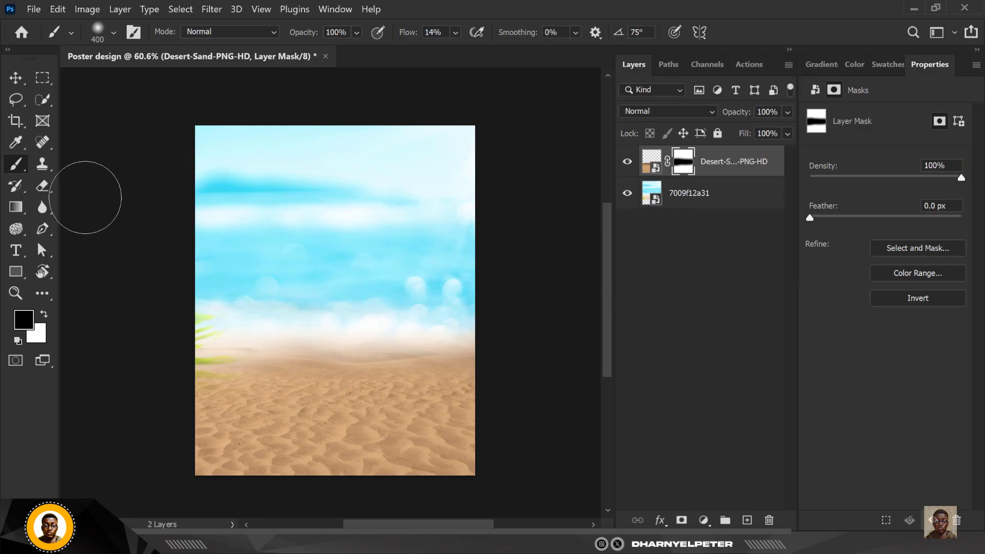
pyautogui.click(16, 78)
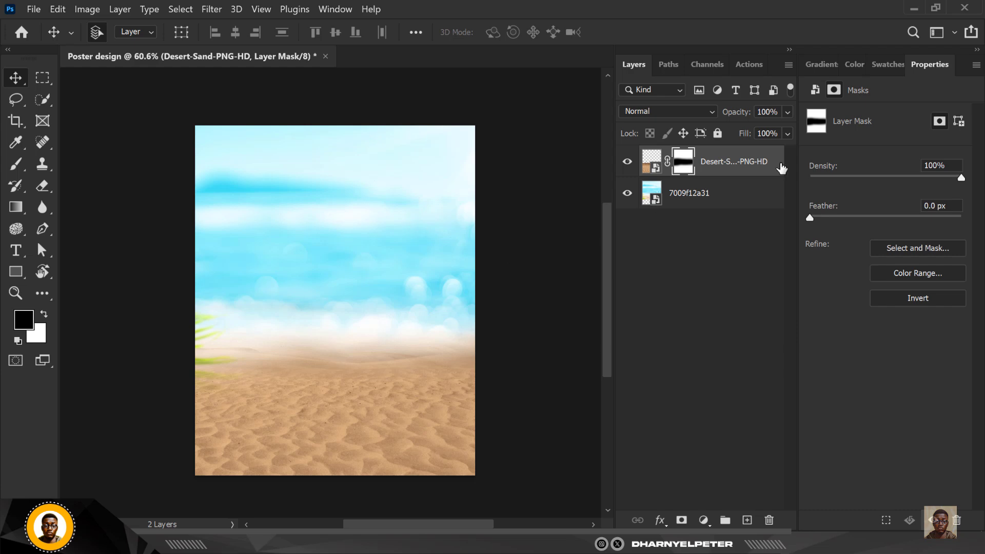
# - Add a Color Lookup adjustment layer above the desert sand using the LateSunset.3DL 3DLUT file
pyautogui.click(704, 520)
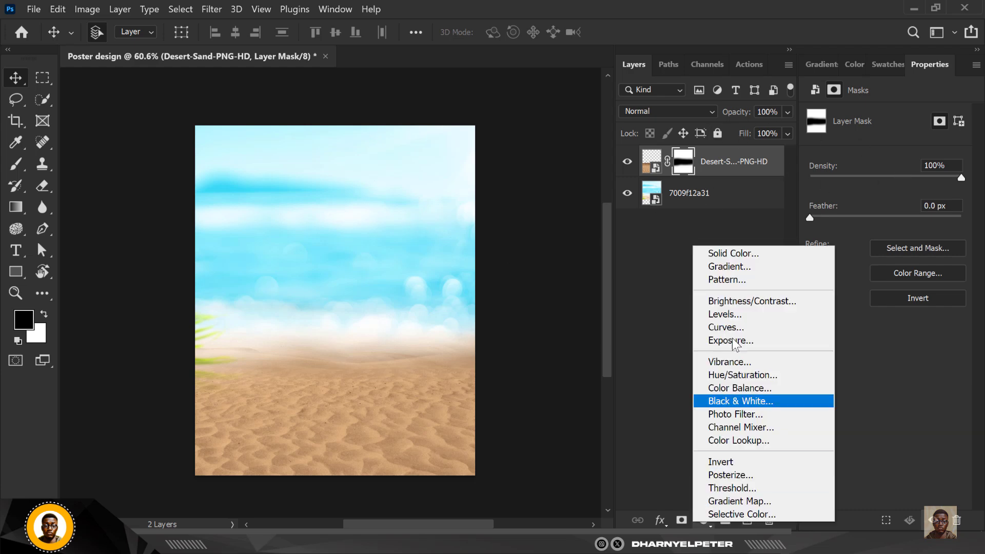
pyautogui.click(750, 441)
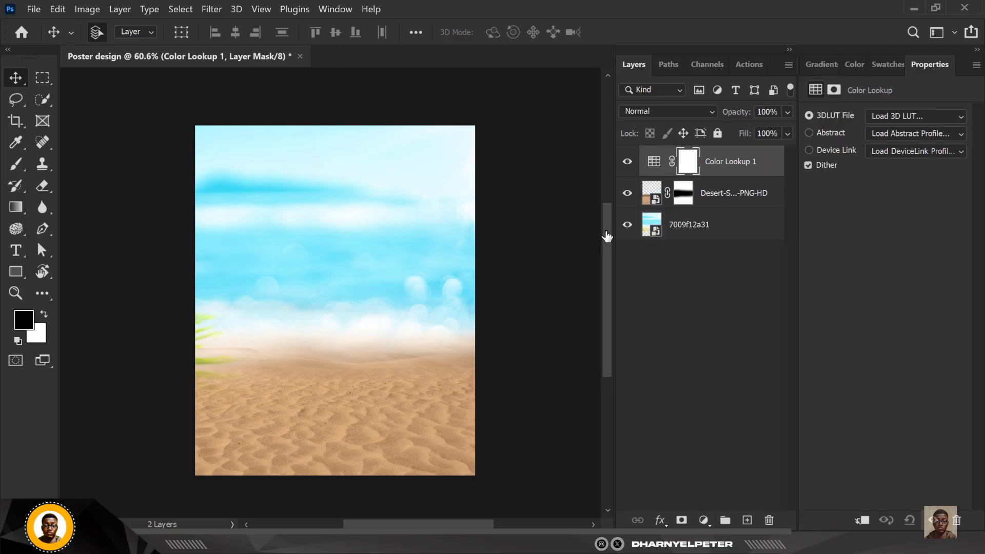
pyautogui.click(953, 111)
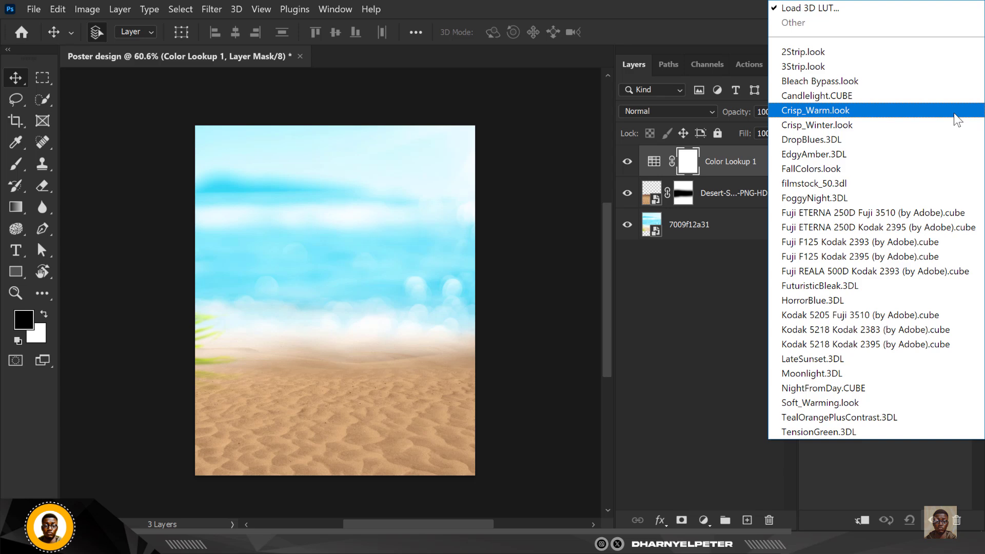
pyautogui.click(805, 361)
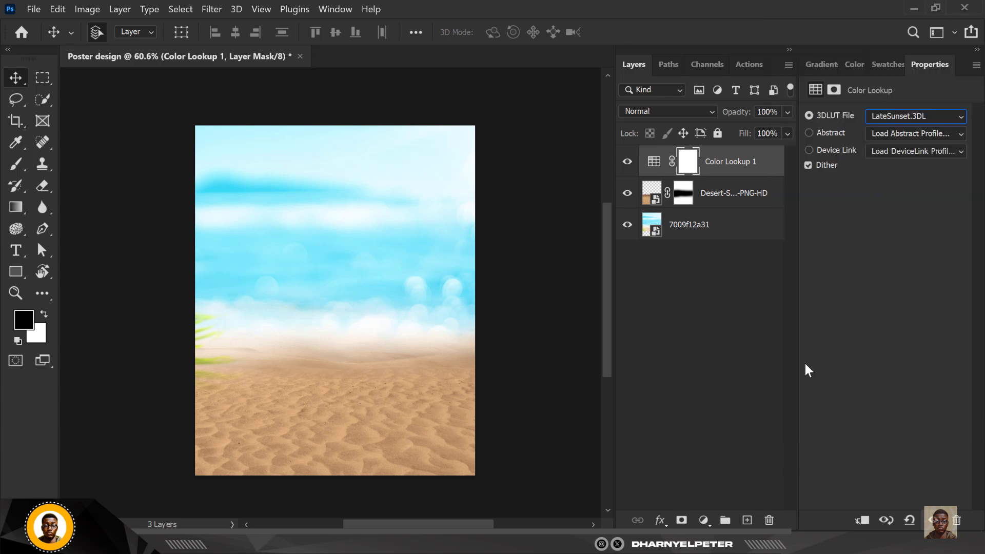
pyautogui.click(537, 191)
pyautogui.hotkey('ctrl', '0')
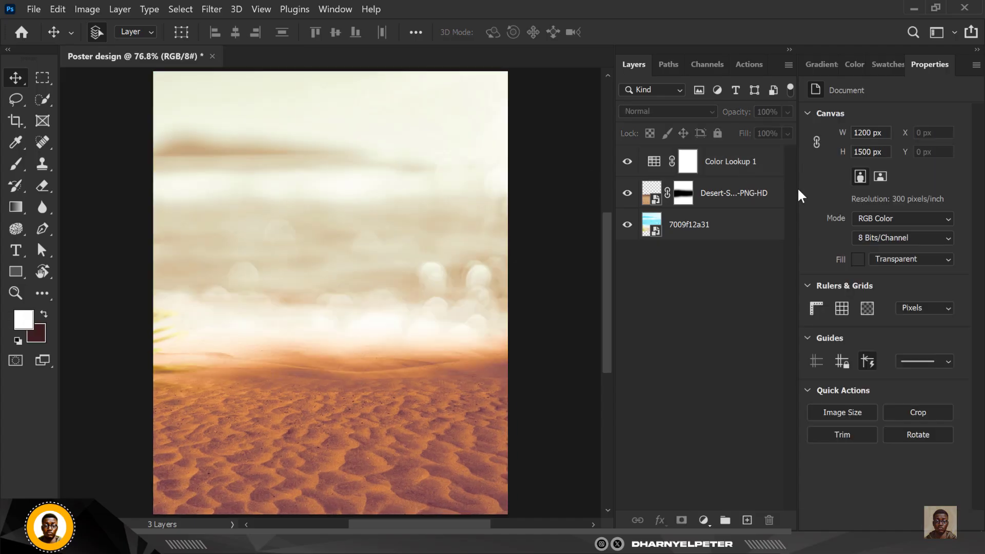
# - Switch to File Explorer and bring the front-view ferrari-f12-tdf image from Downloads > FERRARI POSTER into the Photoshop poster above the Color Lookup layer
pyautogui.click(760, 167)
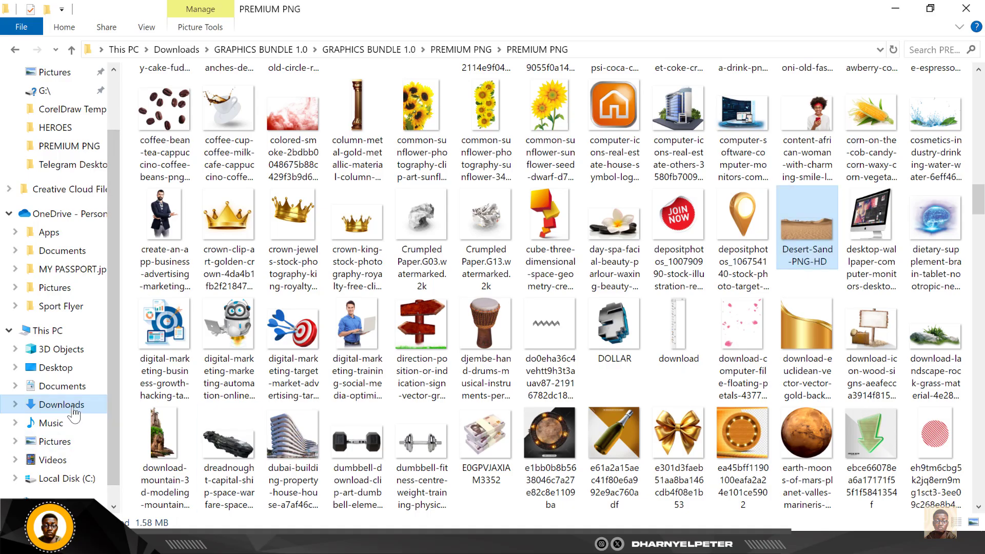
pyautogui.click(46, 403)
pyautogui.click(160, 125)
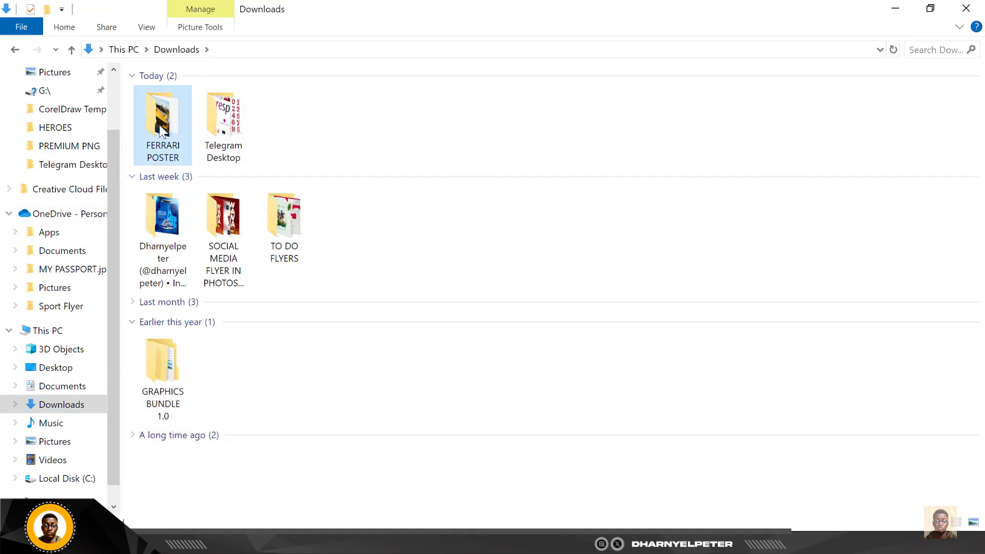
pyautogui.doubleClick(162, 129)
pyautogui.click(427, 121)
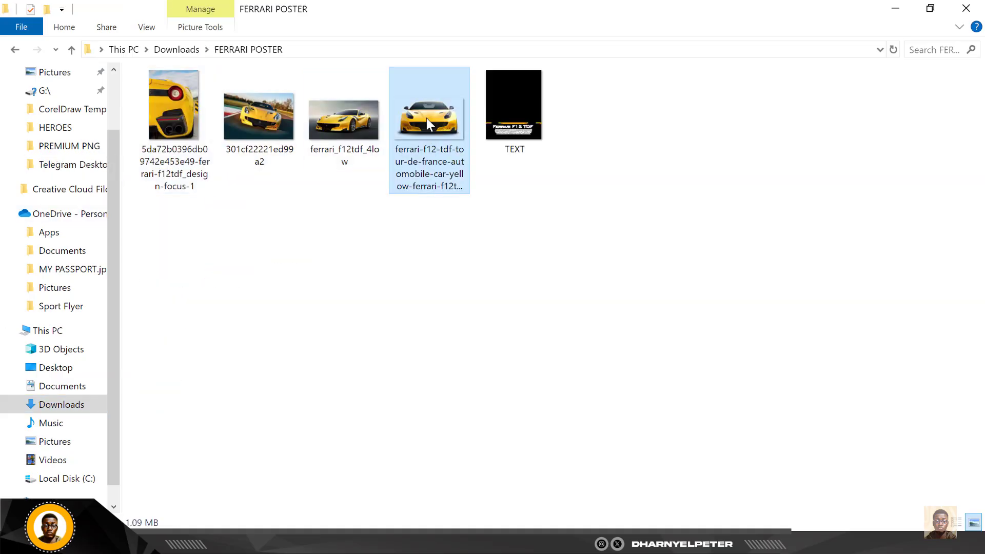
pyautogui.moveTo(433, 117); pyautogui.dragTo(462, 494)
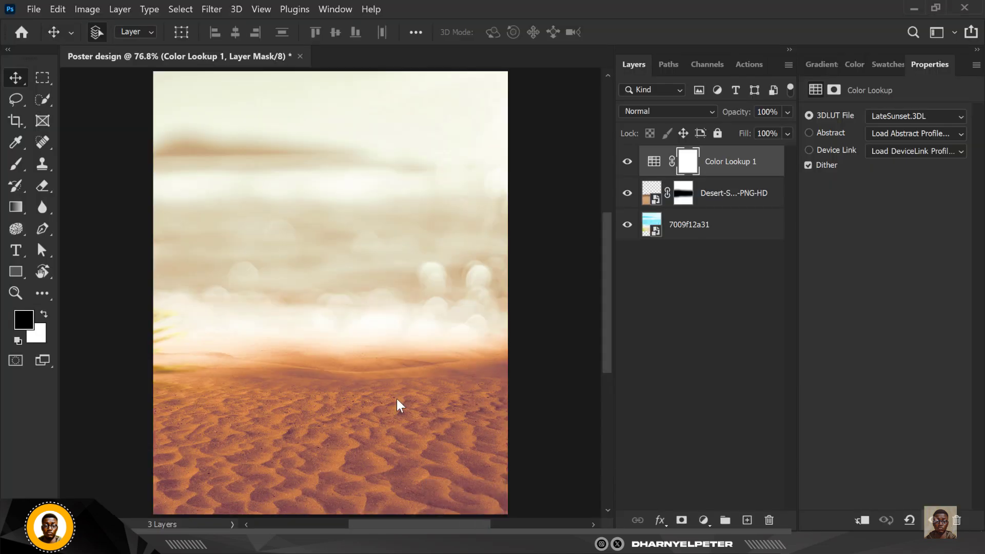
pyautogui.moveTo(400, 405); pyautogui.dragTo(361, 315)
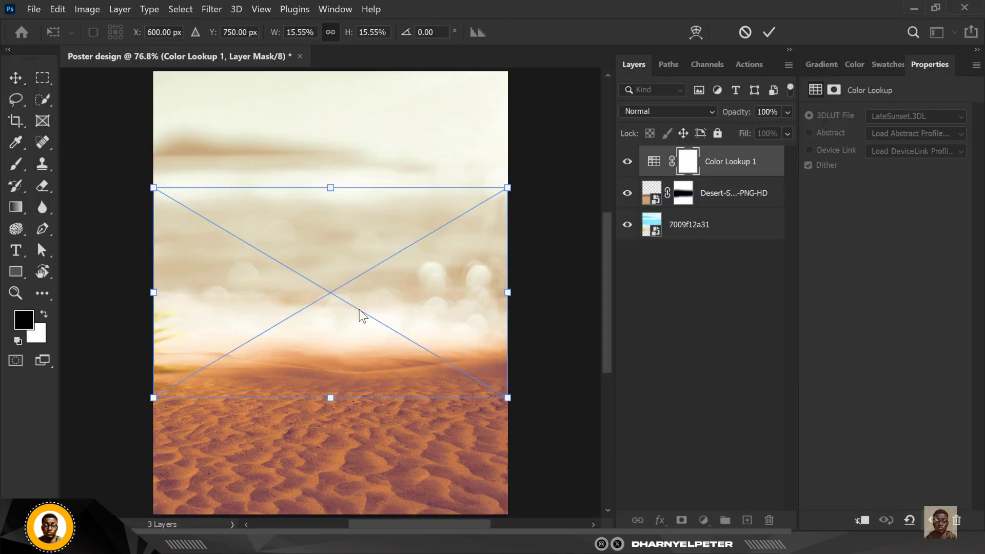
# - Scale the placed Ferrari to about 14.7% and position it horizontally centred where the sand meets the sky
pyautogui.moveTo(505, 184); pyautogui.dragTo(498, 188)
pyautogui.moveTo(403, 290); pyautogui.dragTo(402, 326)
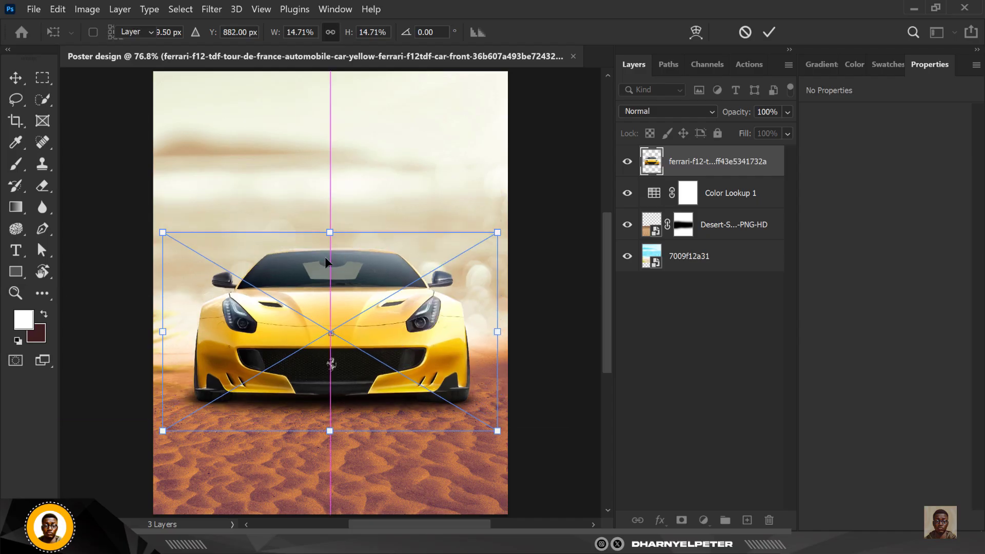
pyautogui.press('Return')
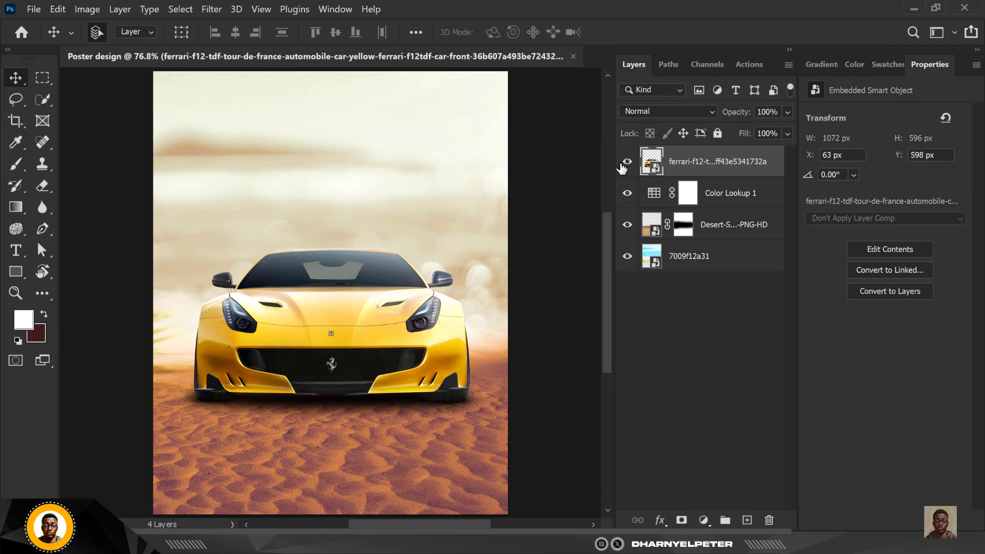
# - Hide the Ferrari layer and draw a white rectangle of about 394 x 902 px on a new layer near the canvas's left edge
pyautogui.click(747, 521)
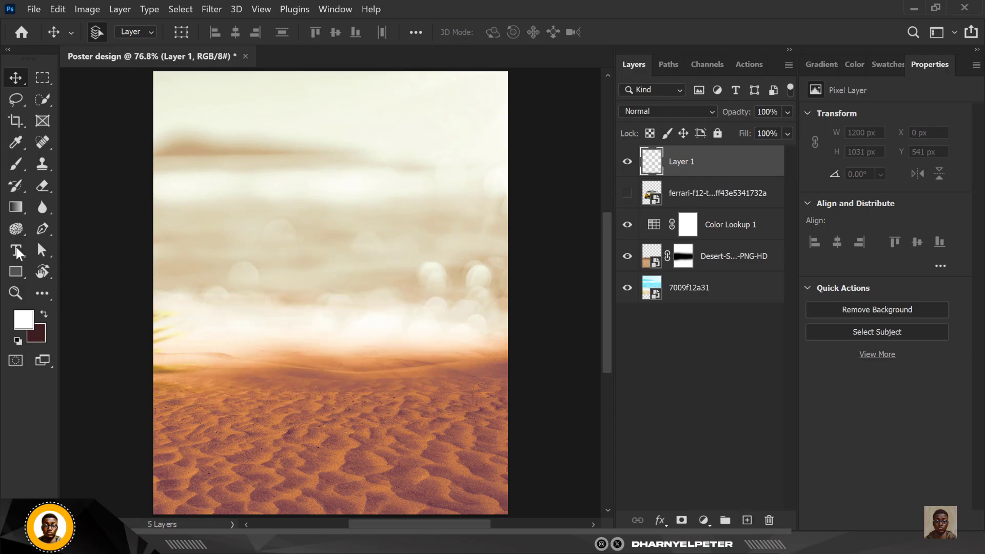
pyautogui.click(19, 272)
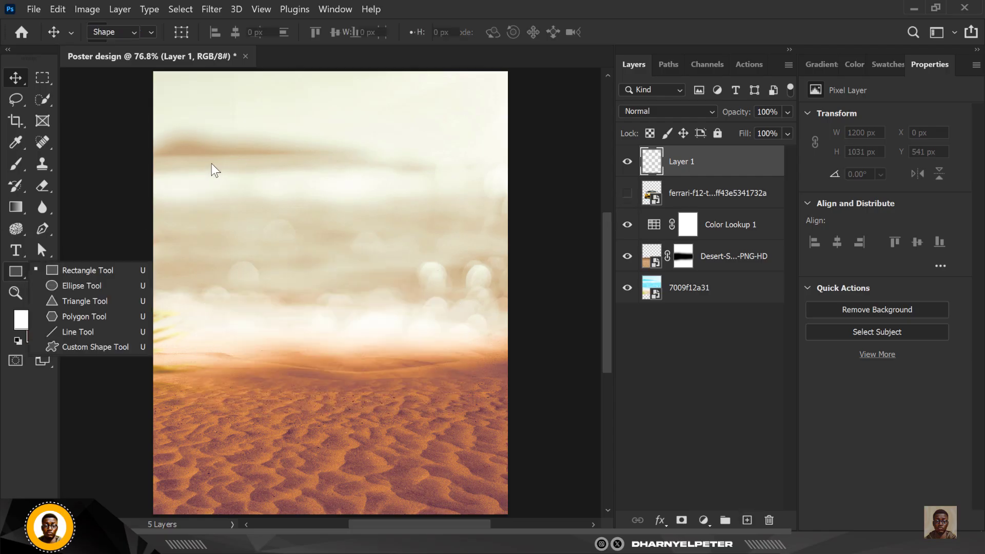
pyautogui.click(106, 270)
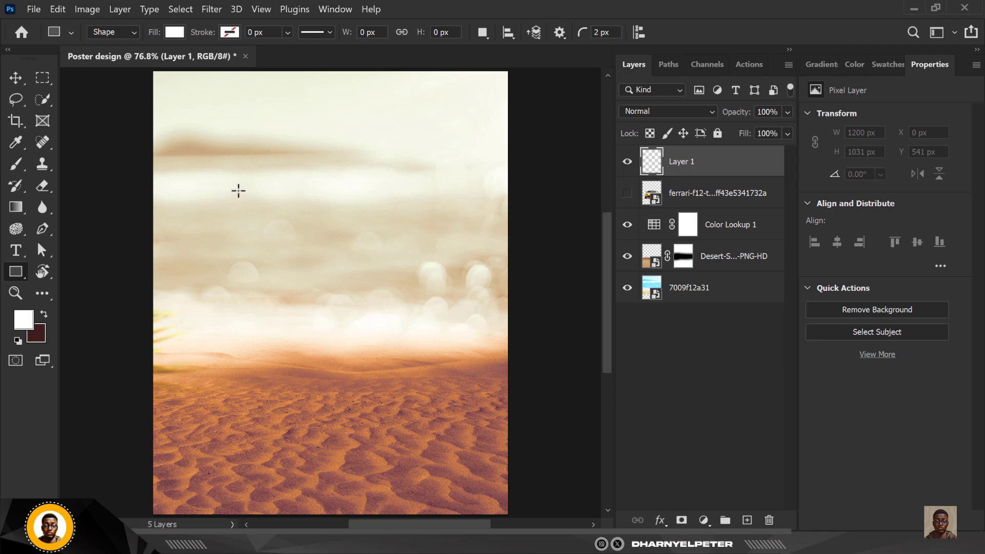
pyautogui.moveTo(178, 111); pyautogui.dragTo(294, 377)
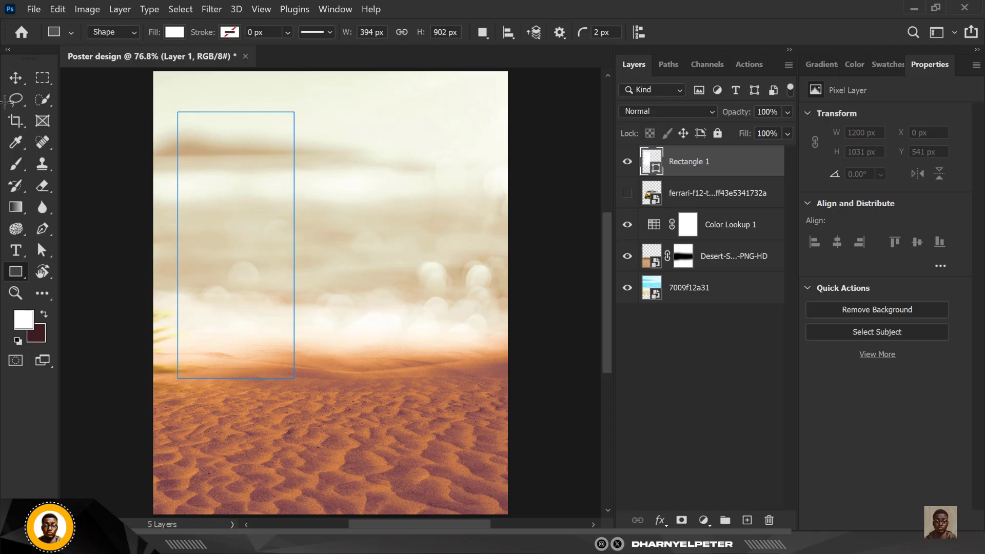
# - Duplicate the white rectangle twice side by side with narrow gaps and narrow all three together to about 1035 px overall width
pyautogui.click(15, 76)
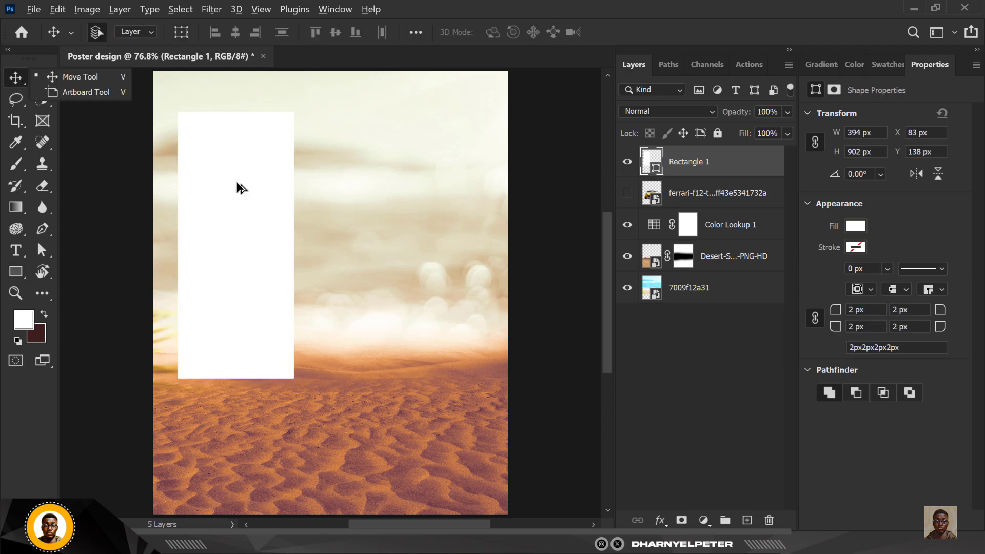
pyautogui.moveTo(237, 183); pyautogui.dragTo(454, 230)
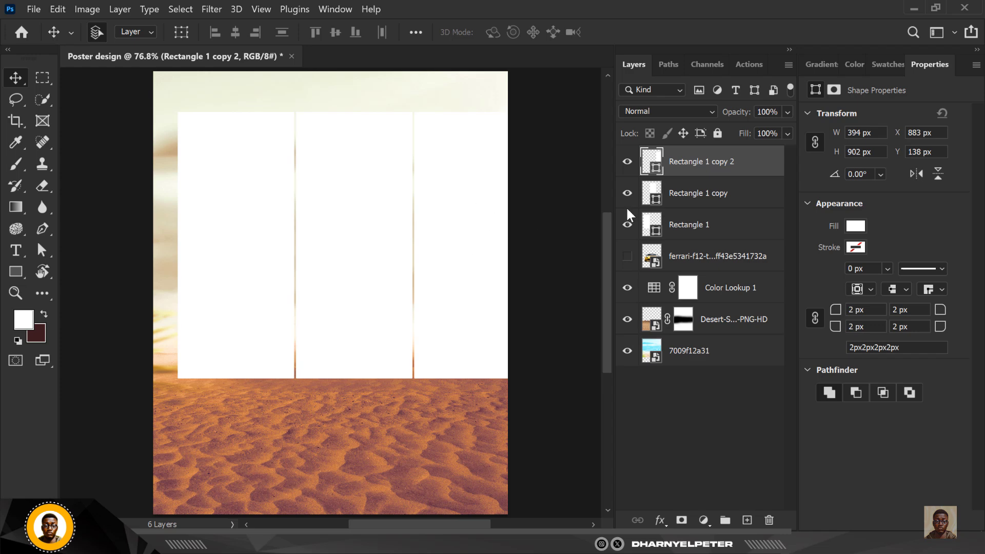
pyautogui.keyDown('shift'); pyautogui.click(713, 226); pyautogui.keyUp('shift')
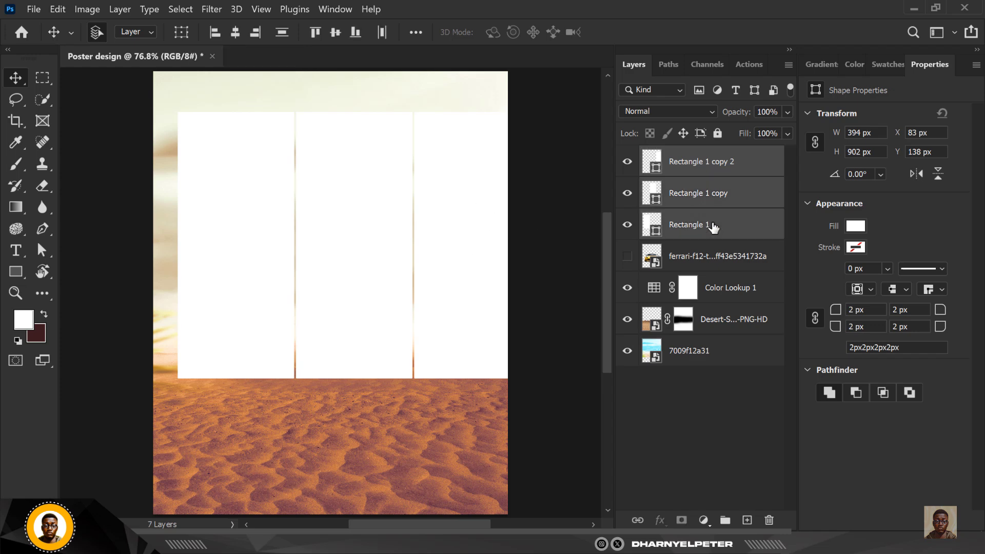
pyautogui.hotkey('ctrl', 't')
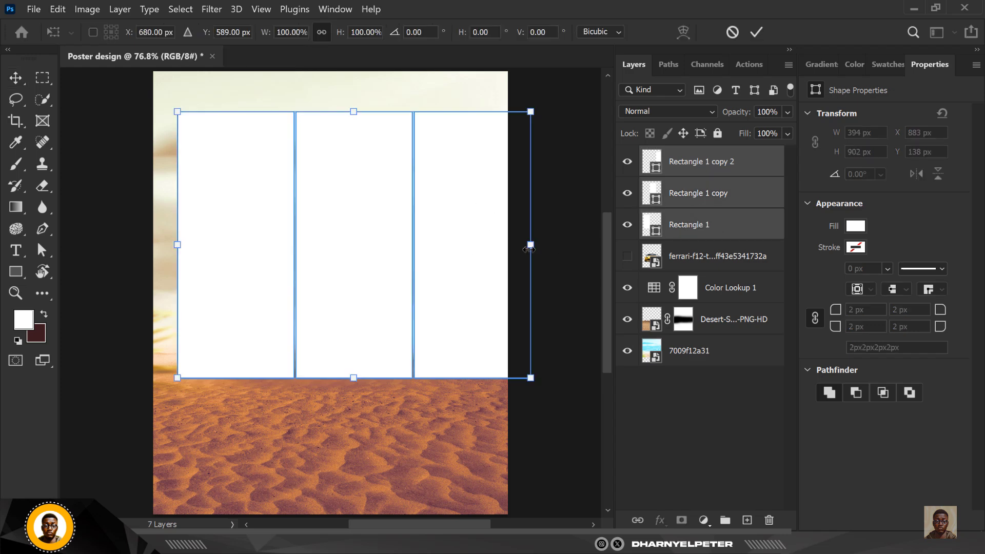
pyautogui.moveTo(529, 249); pyautogui.dragTo(482, 248)
pyautogui.press('Return')
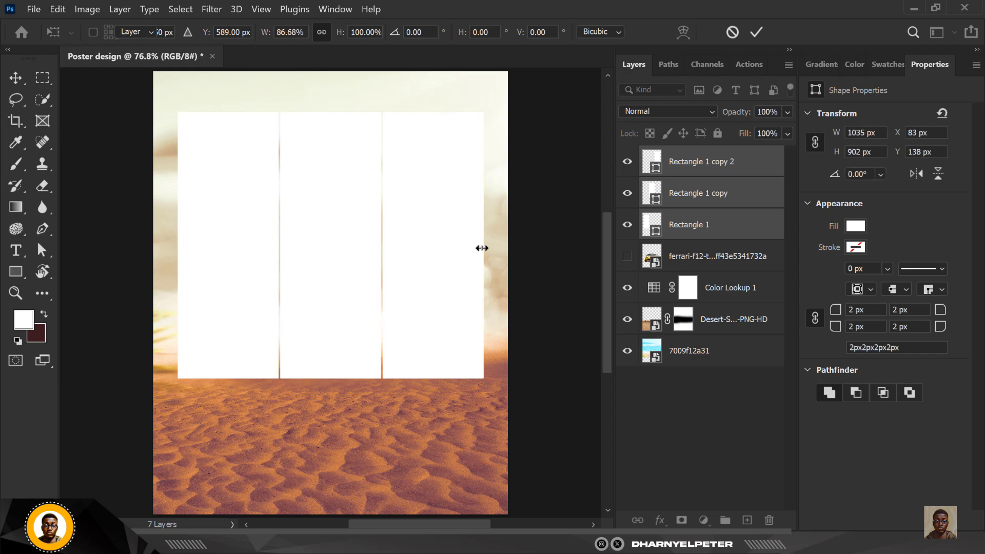
# - Fill the three rectangles with the yellow-orange from the recently used colors
pyautogui.click(854, 226)
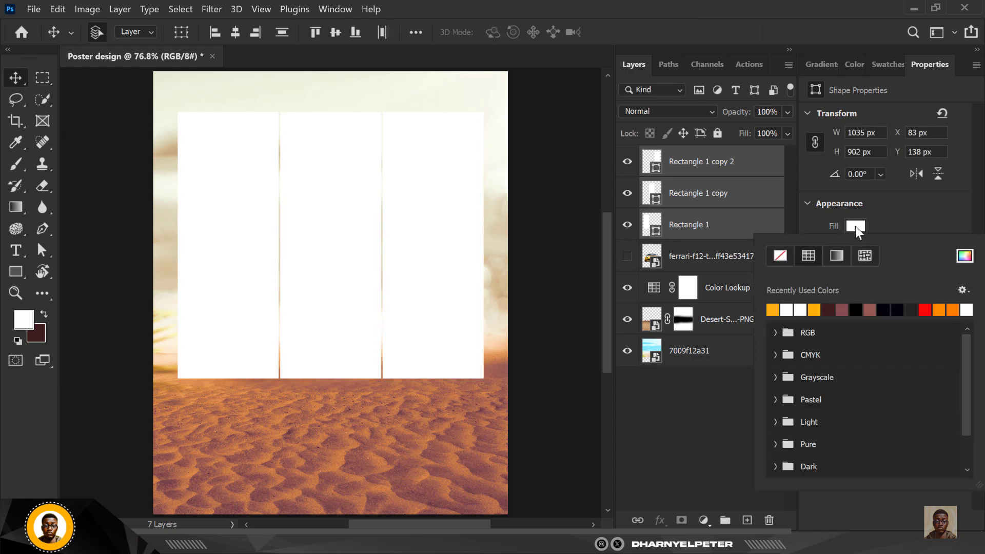
pyautogui.click(814, 310)
pyautogui.click(536, 164)
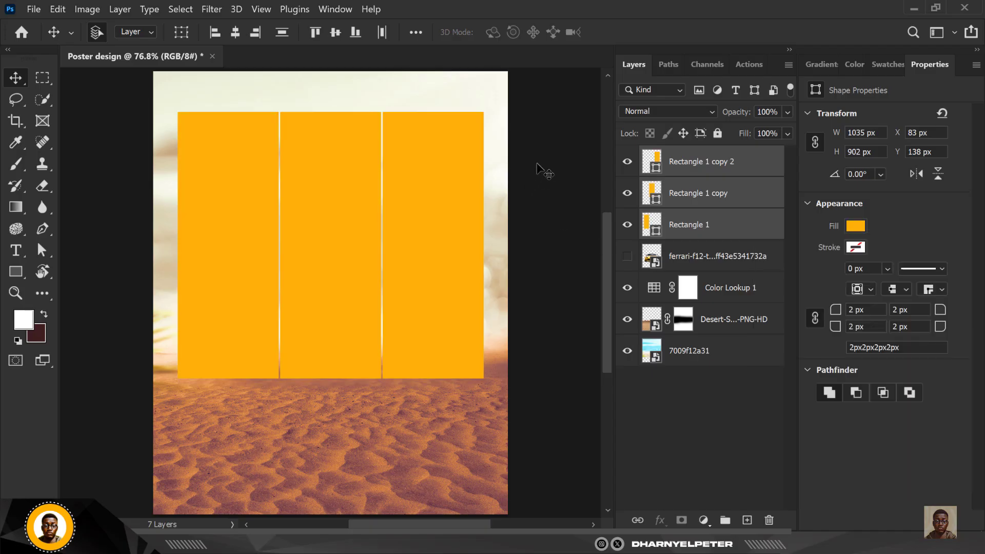
# - Show the Ferrari layer again and move it above the three rectangle layers
pyautogui.click(727, 227)
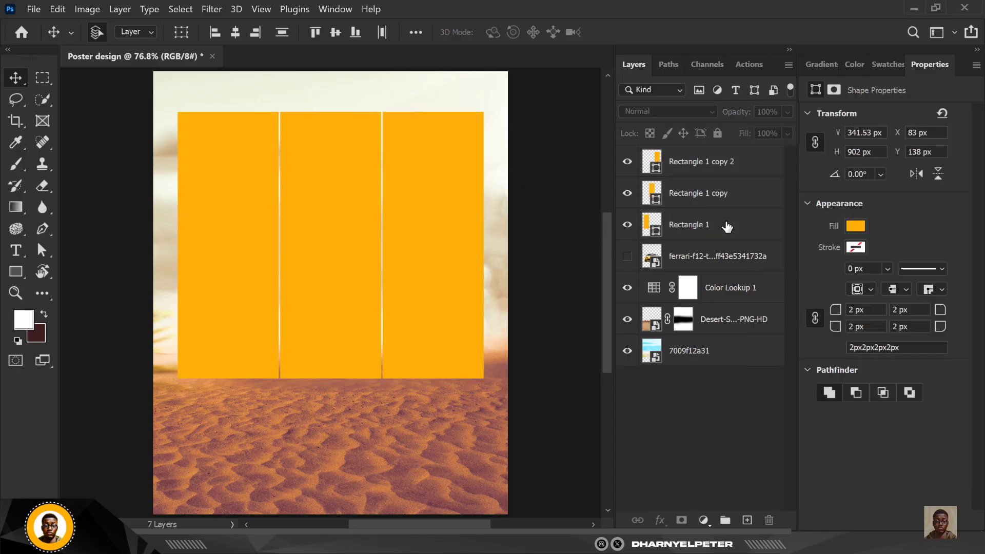
pyautogui.click(628, 259)
pyautogui.click(711, 260)
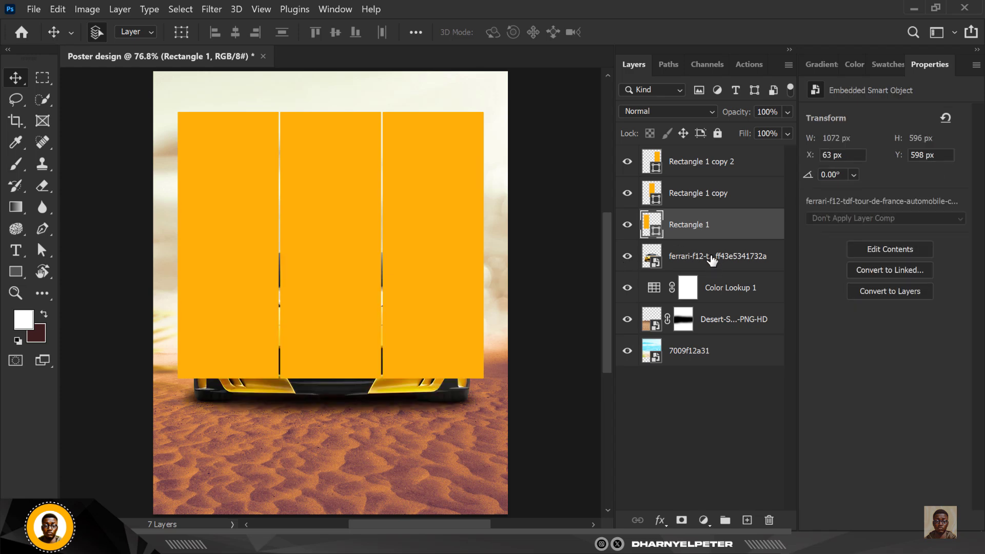
pyautogui.moveTo(713, 258); pyautogui.dragTo(725, 154)
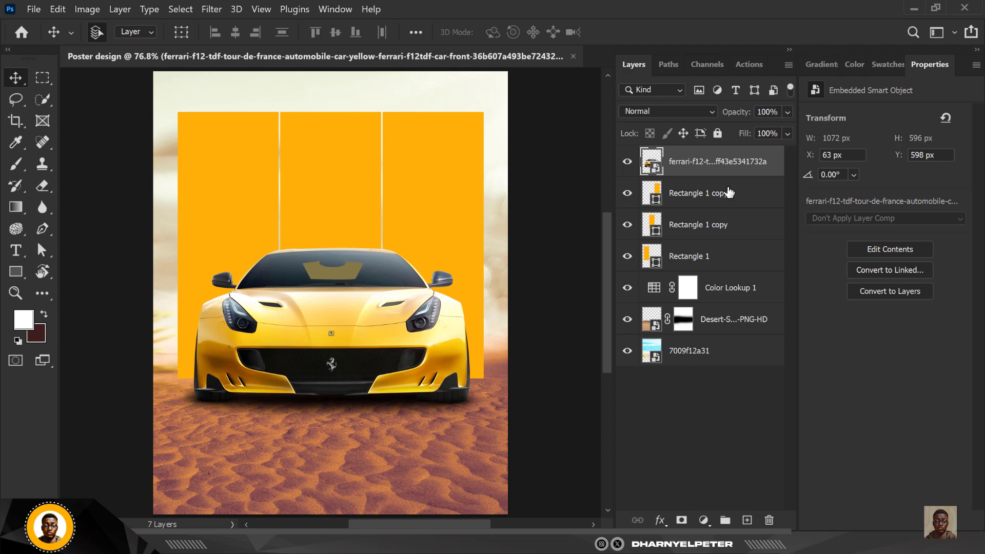
# - Narrow the three rectangles together from both sides to about 930 px overall width, roughly matching the car's width
pyautogui.click(715, 198)
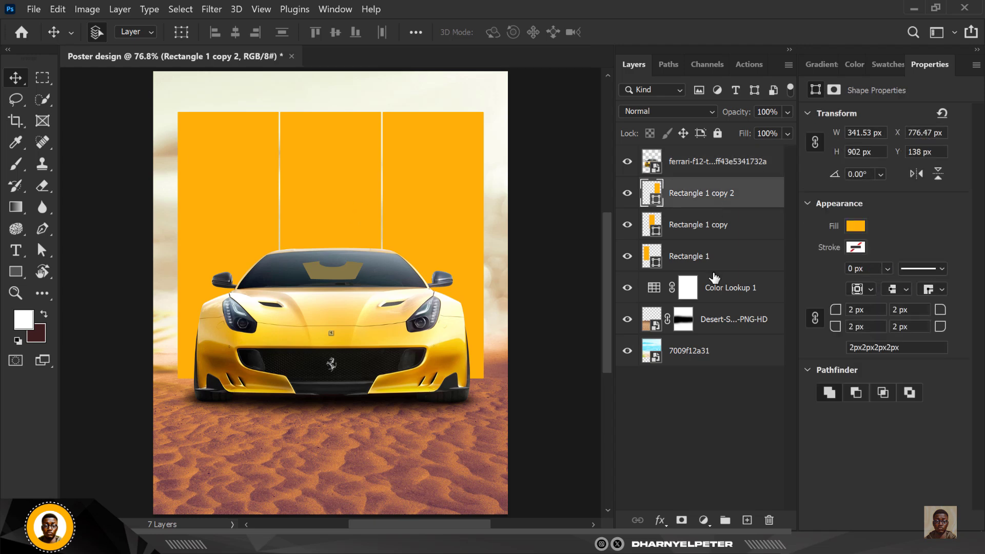
pyautogui.keyDown('shift'); pyautogui.click(710, 264); pyautogui.keyUp('shift')
pyautogui.hotkey('ctrl', 't')
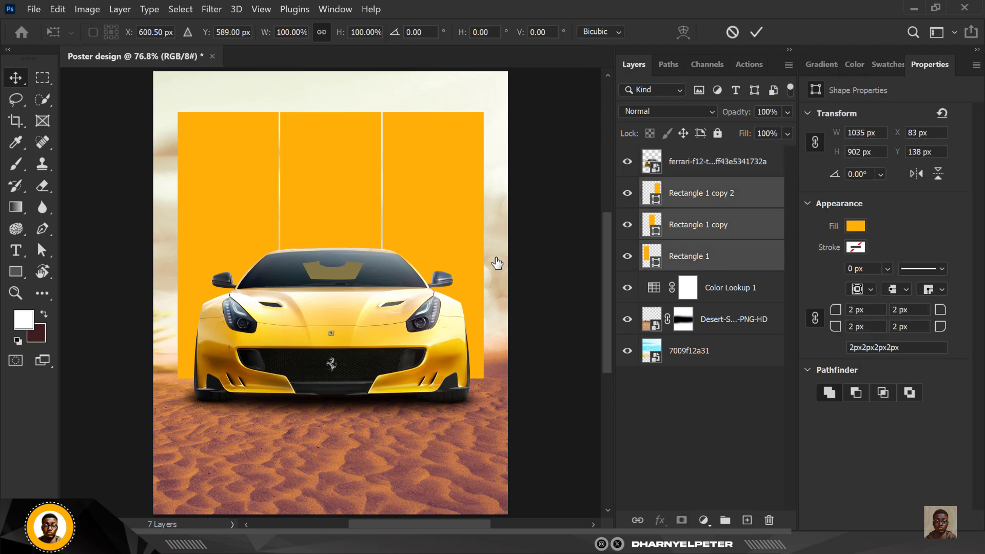
pyautogui.moveTo(484, 245); pyautogui.dragTo(466, 245)
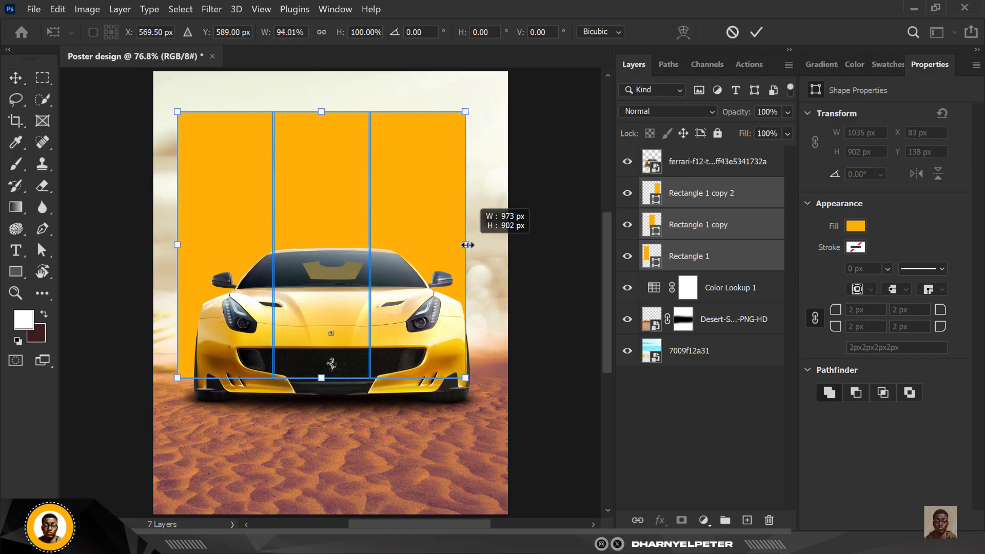
pyautogui.moveTo(178, 244); pyautogui.dragTo(191, 249)
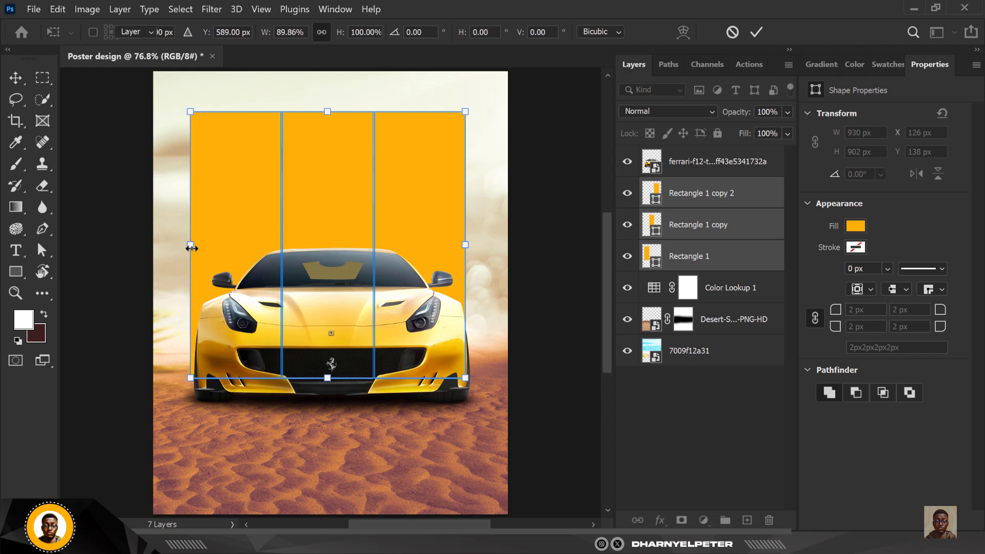
pyautogui.press('Return')
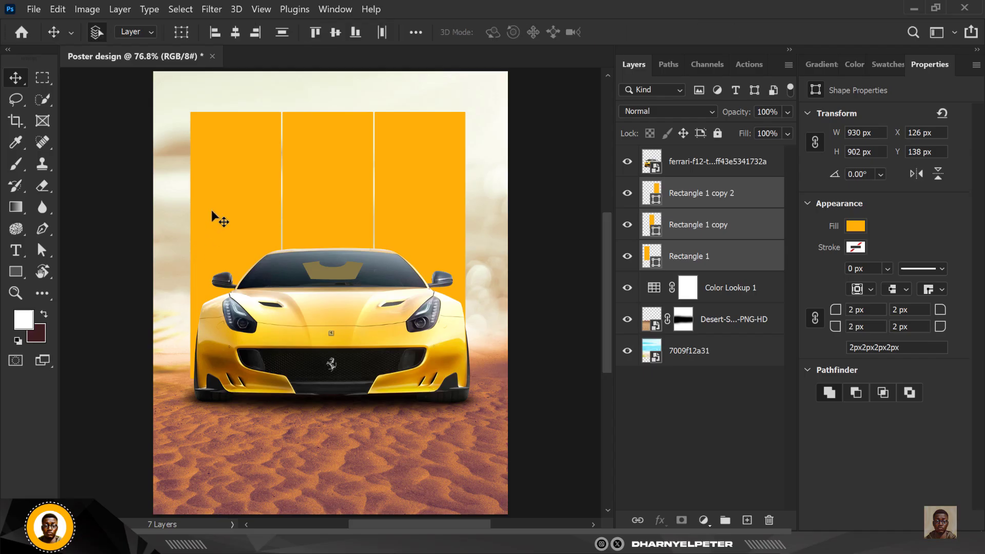
# - Nudge the three rectangles up by 70 px to a Y position of 68 px
pyautogui.hotkey('shift', 'Up')
pyautogui.hotkey('shift', 'Up')
pyautogui.hotkey('shift', 'Up')
pyautogui.hotkey('shift', 'Up')
pyautogui.hotkey('shift', 'Up')
pyautogui.hotkey('shift', 'Up')
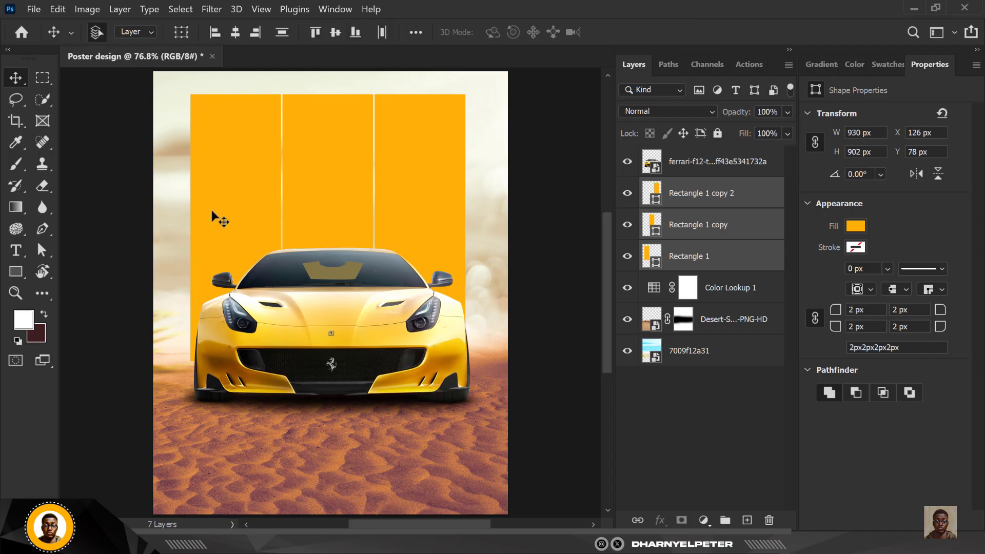
pyautogui.hotkey('shift', 'Up')
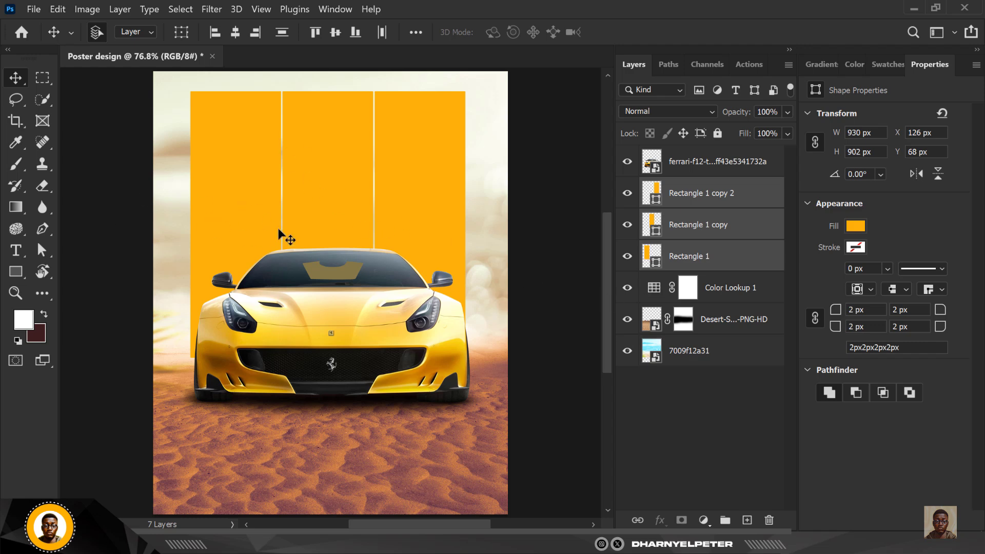
# - Place the rear-view photo ending in "ferrari-f12tdf_design-focus-1" from the FERRARI POSTER folder directly above the Rectangle 1 layer
pyautogui.click(744, 263)
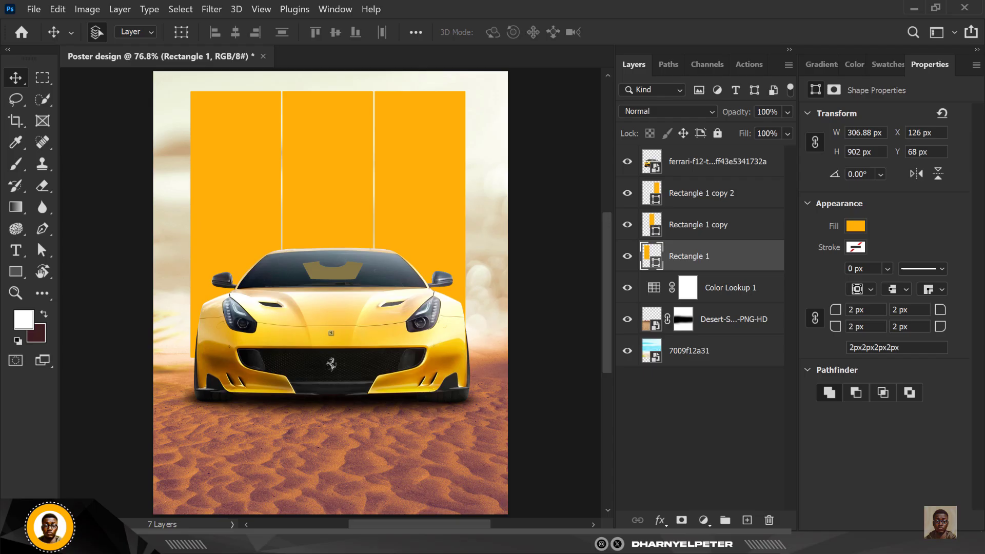
pyautogui.hotkey('alt', 'Tab')
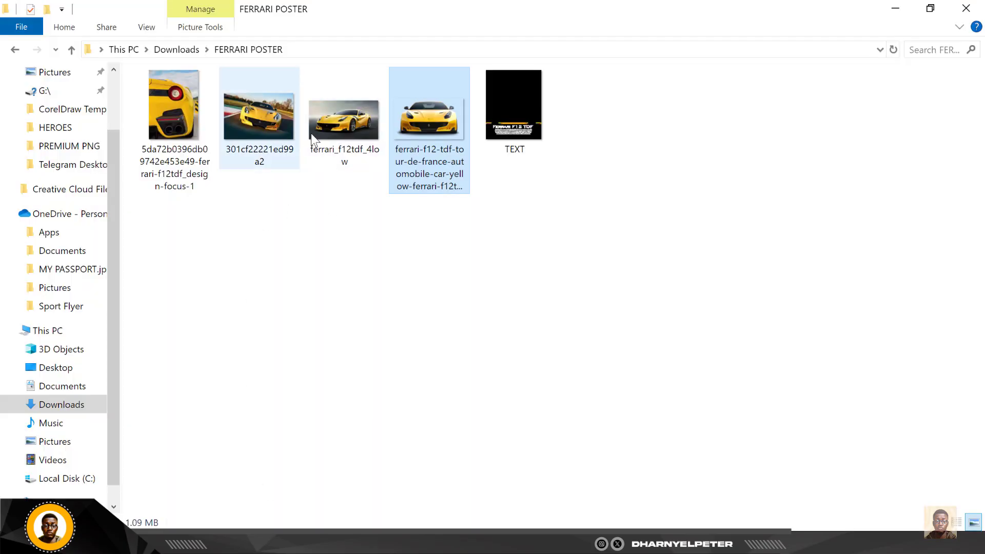
pyautogui.click(186, 116)
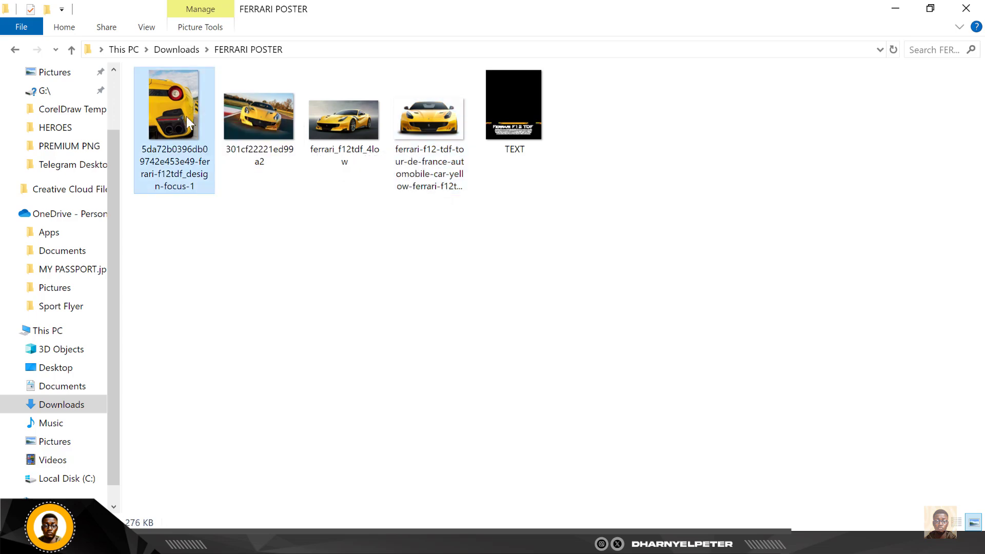
pyautogui.moveTo(173, 144); pyautogui.dragTo(262, 198)
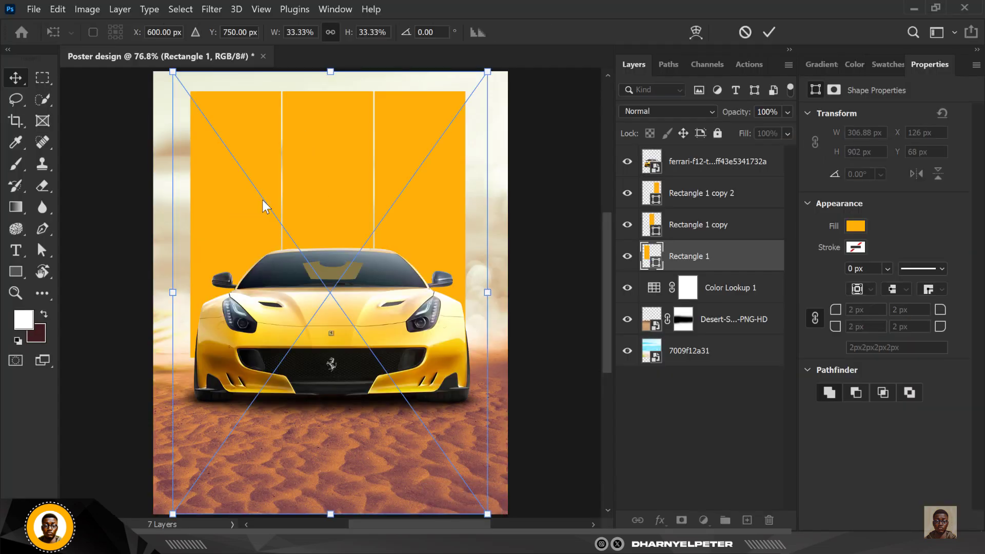
# - Scale the rear-view photo to about 21% over the first panel, aligning their tops, and clip it to Rectangle 1
pyautogui.moveTo(487, 514); pyautogui.dragTo(413, 405)
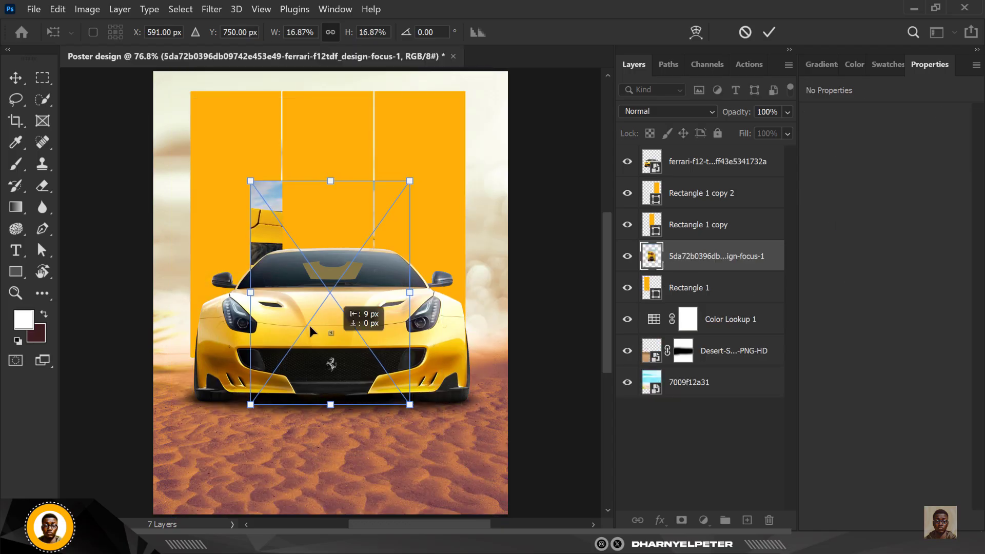
pyautogui.moveTo(309, 323); pyautogui.dragTo(280, 279)
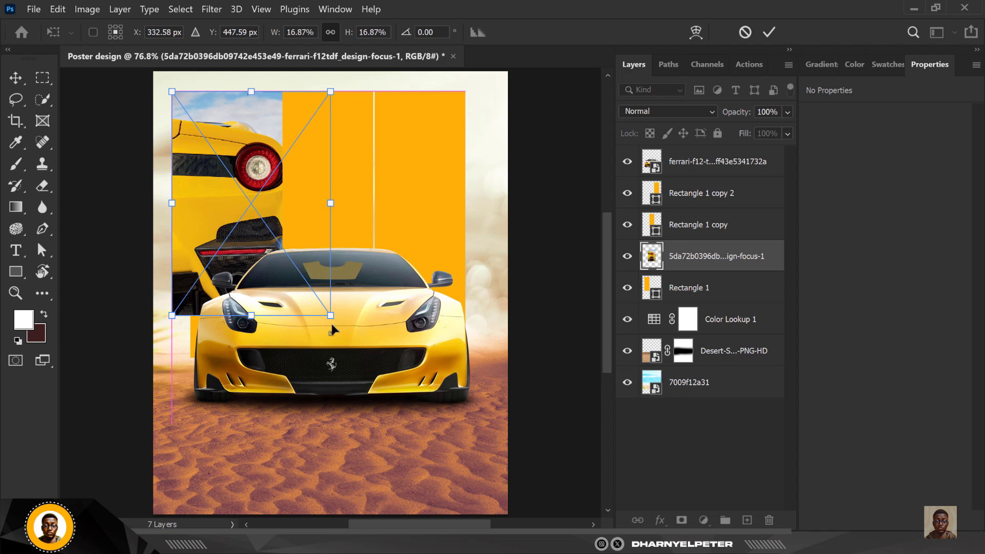
pyautogui.moveTo(334, 328); pyautogui.dragTo(384, 389)
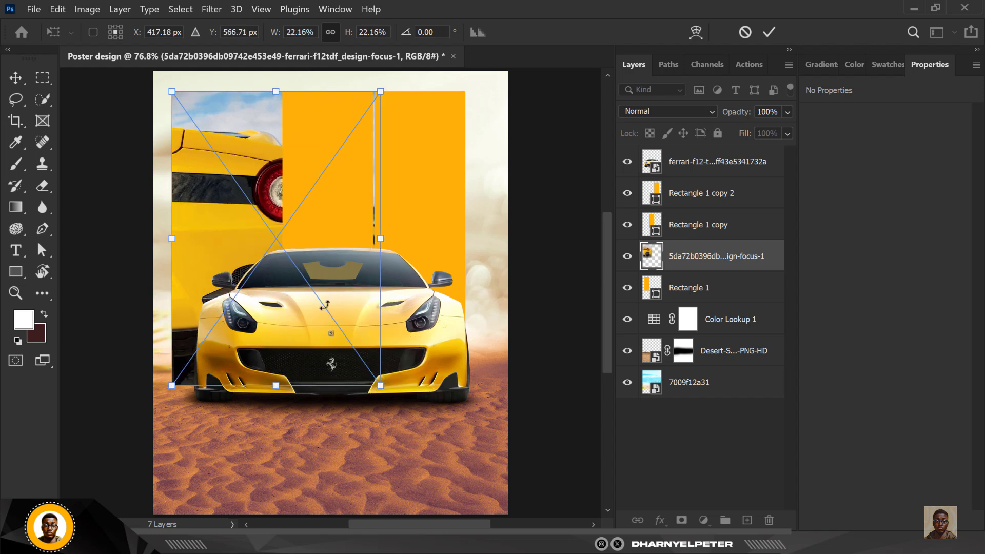
pyautogui.moveTo(315, 254); pyautogui.dragTo(276, 254)
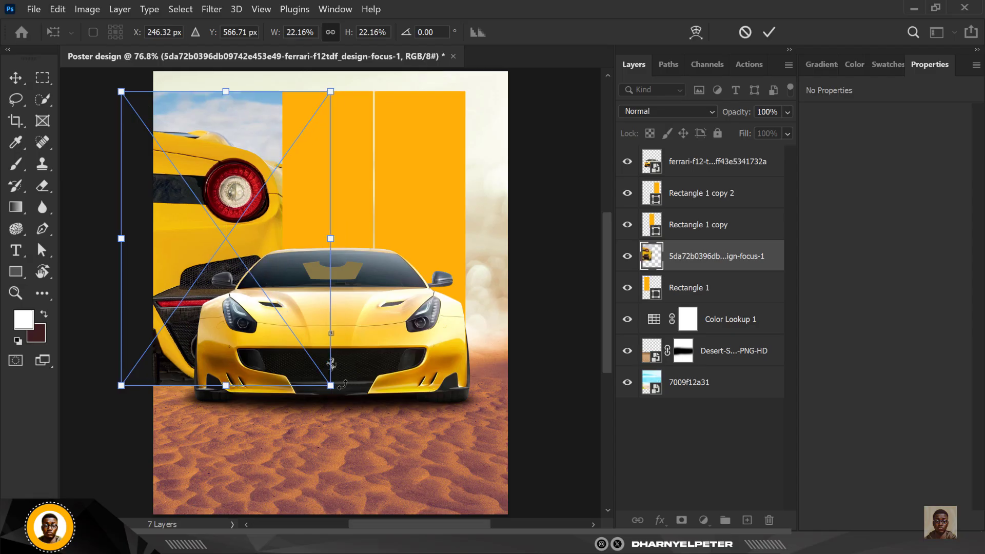
pyautogui.moveTo(331, 385); pyautogui.dragTo(321, 372)
pyautogui.moveTo(259, 261); pyautogui.dragTo(233, 252)
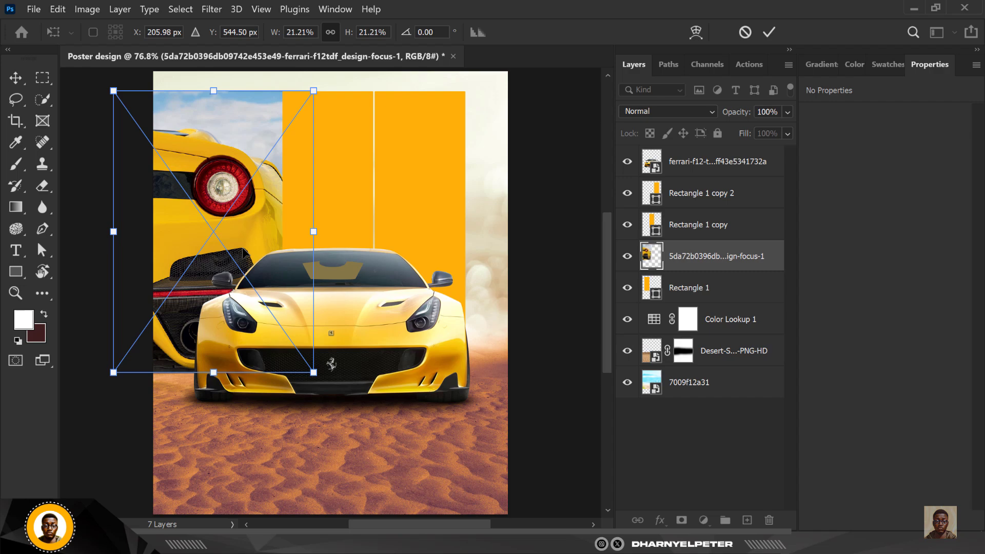
pyautogui.press('Return')
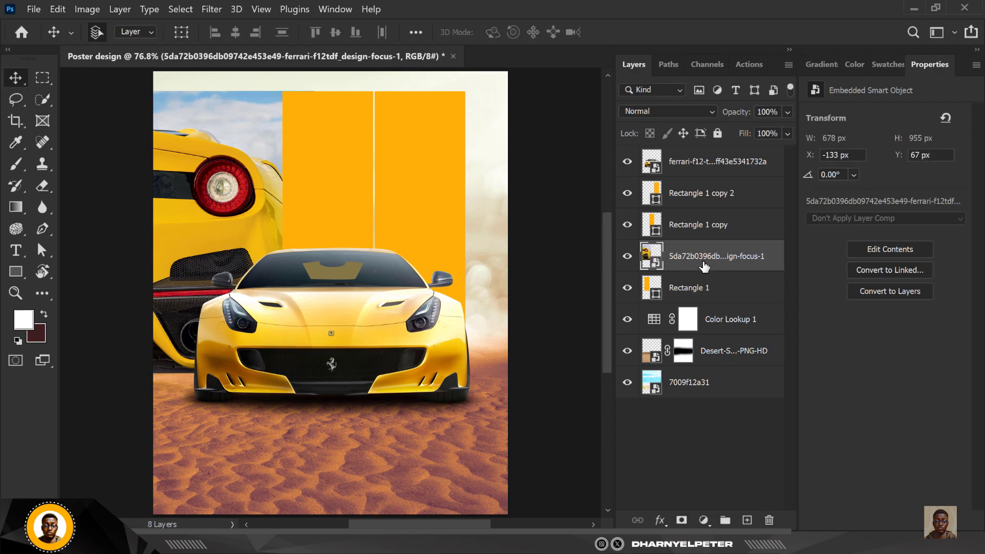
pyautogui.rightClick(704, 265)
pyautogui.click(777, 358)
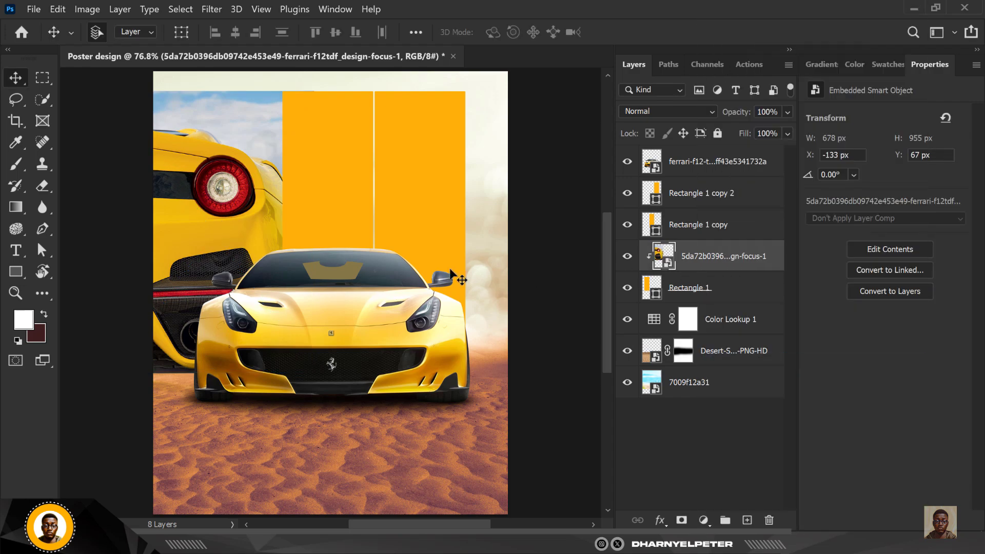
# - Place the 301cf22221ed99a2 photo from the FERRARI POSTER folder directly above the Rectangle 1 copy layer
pyautogui.click(324, 168)
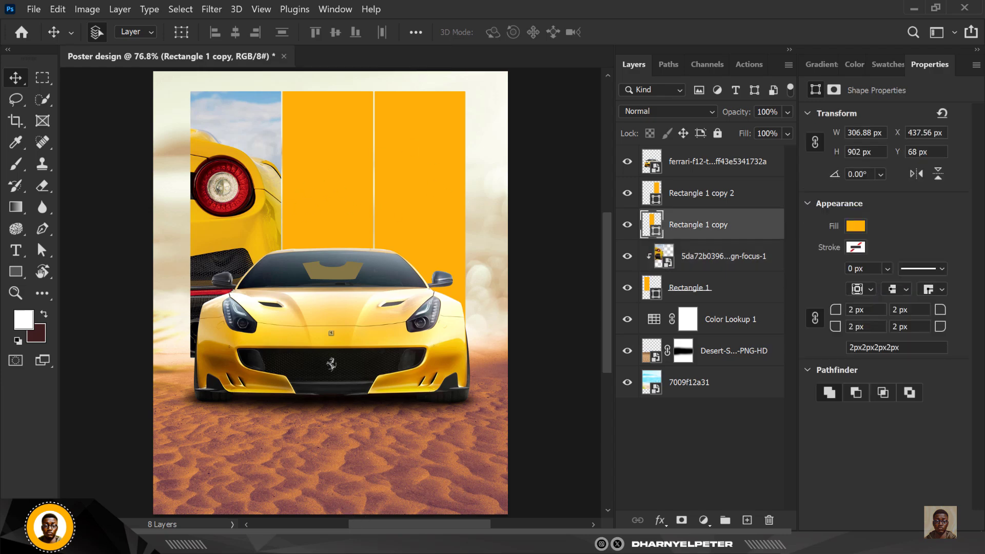
pyautogui.hotkey('alt', 'Tab')
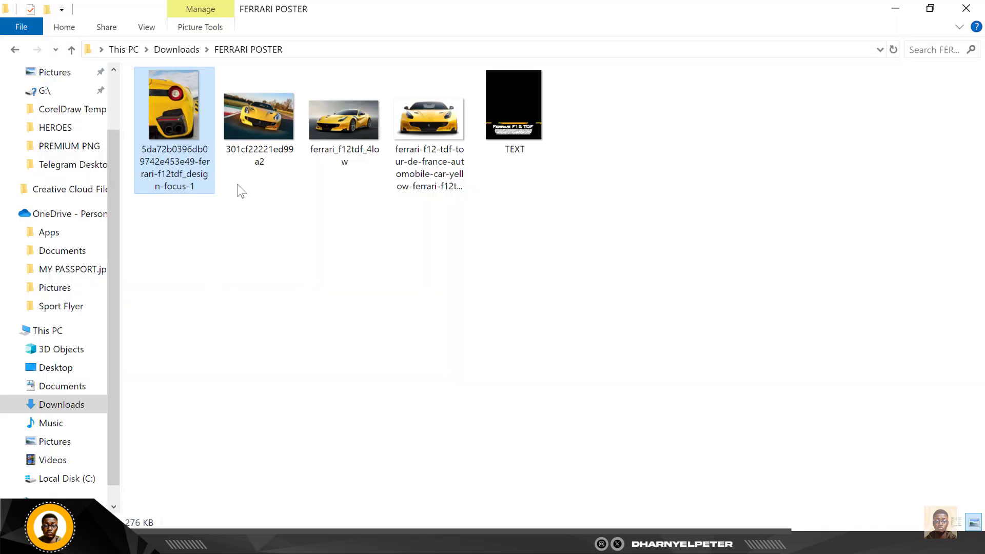
pyautogui.click(254, 128)
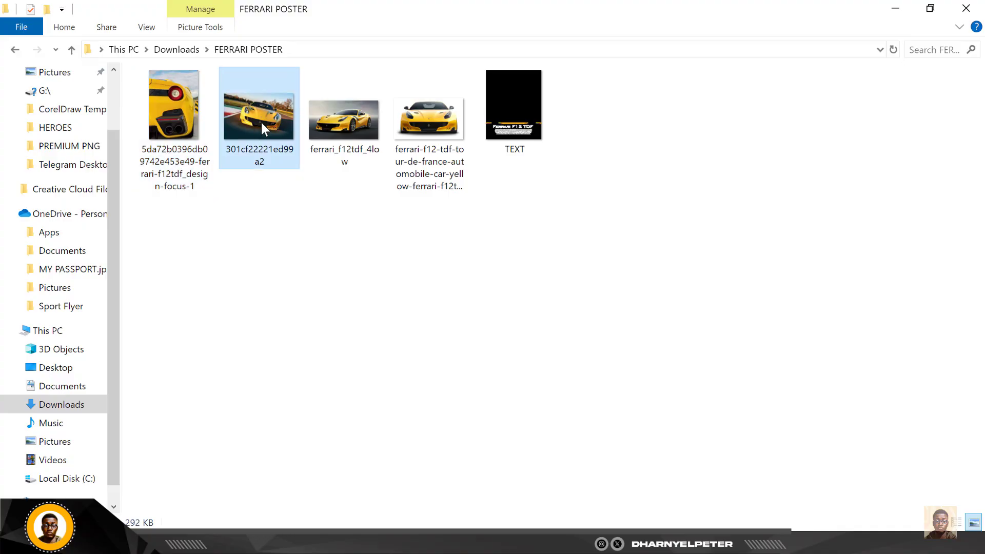
pyautogui.moveTo(263, 117); pyautogui.dragTo(335, 201)
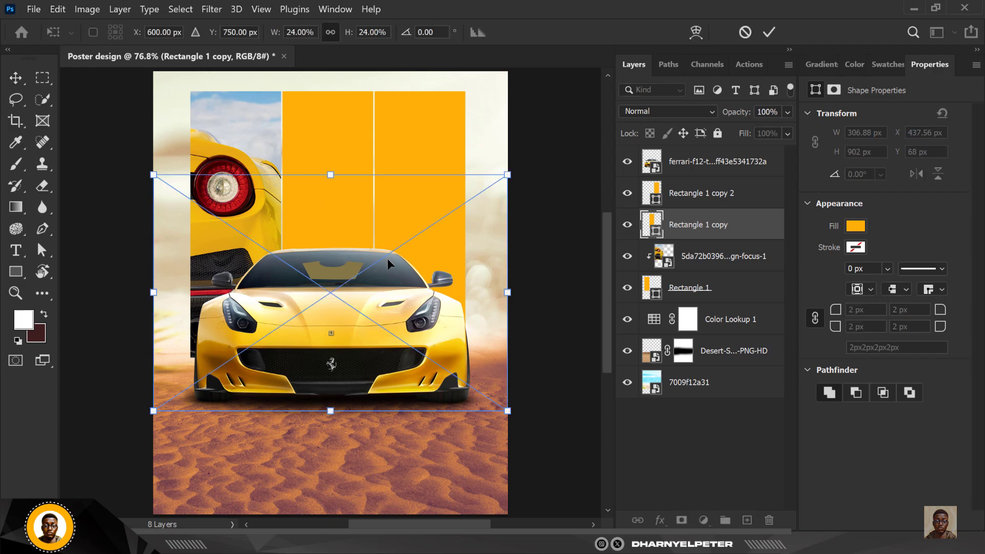
# - Position the 301cf22221ed99a2 photo over the middle panel at about X -55 px, Y 67 px and clip it to Rectangle 1 copy
pyautogui.moveTo(390, 254); pyautogui.dragTo(381, 186)
pyautogui.press('Return')
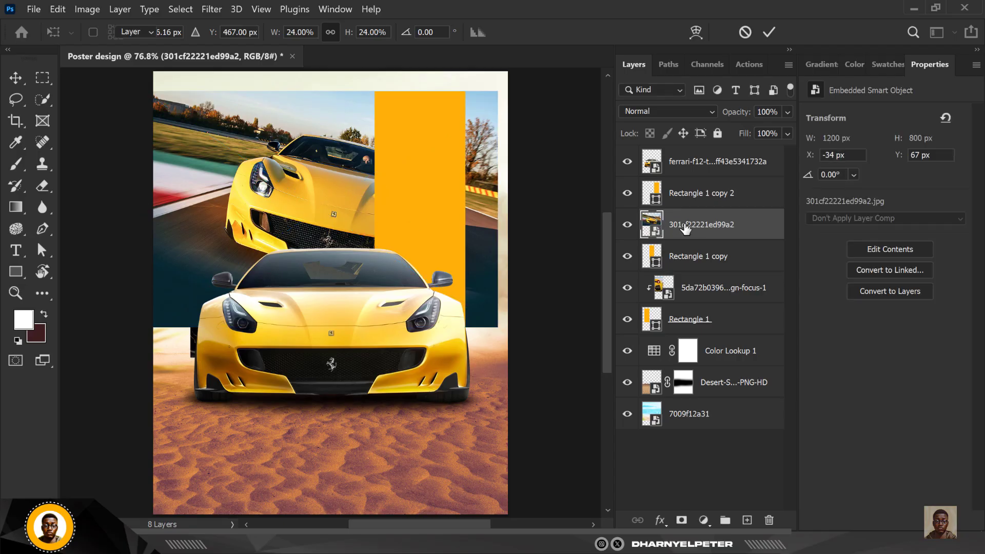
pyautogui.rightClick(747, 235)
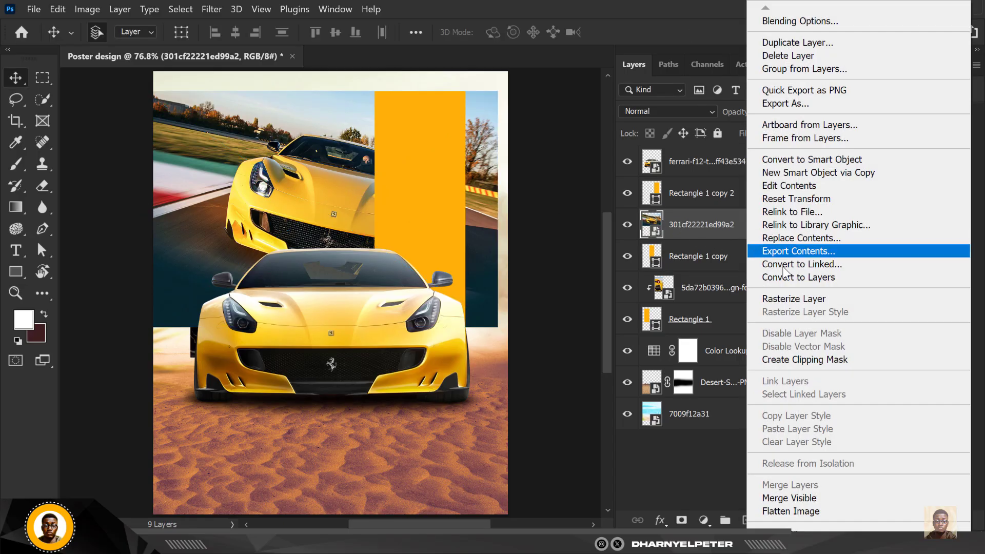
pyautogui.click(816, 361)
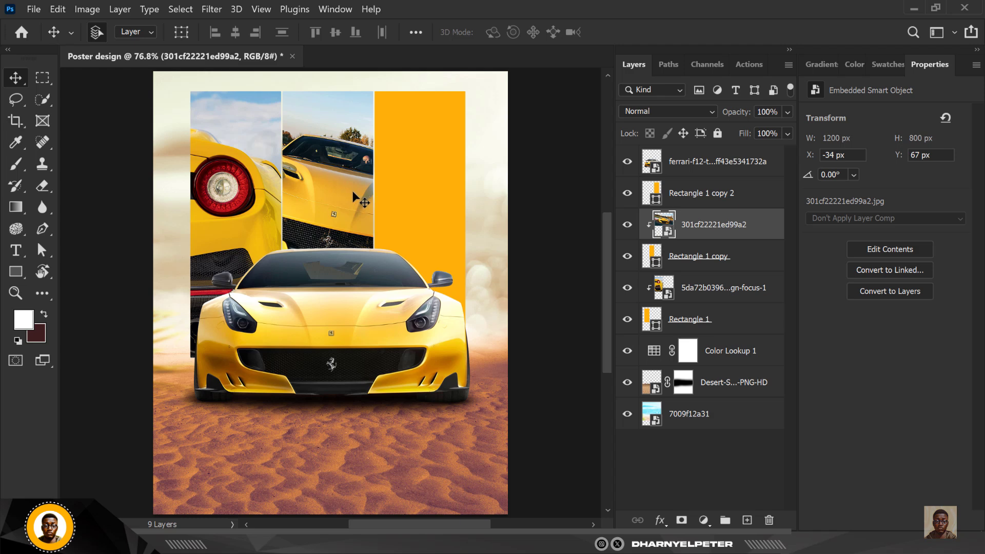
pyautogui.moveTo(337, 189); pyautogui.dragTo(346, 239)
# - Place the ferrari_f12tdf_4low photo from the FERRARI POSTER folder directly above the Rectangle 1 copy 2 layer
pyautogui.click(429, 184)
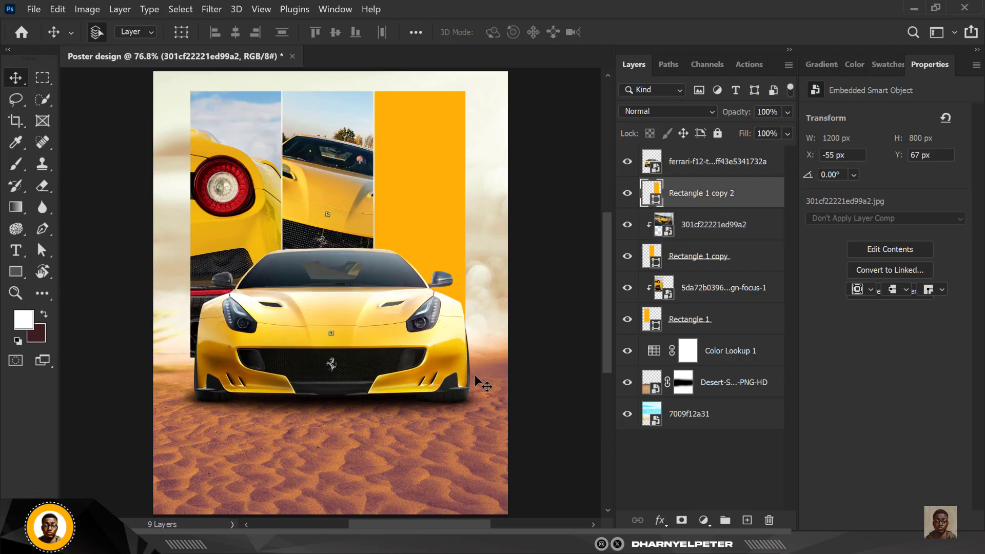
pyautogui.hotkey('alt', 'Tab')
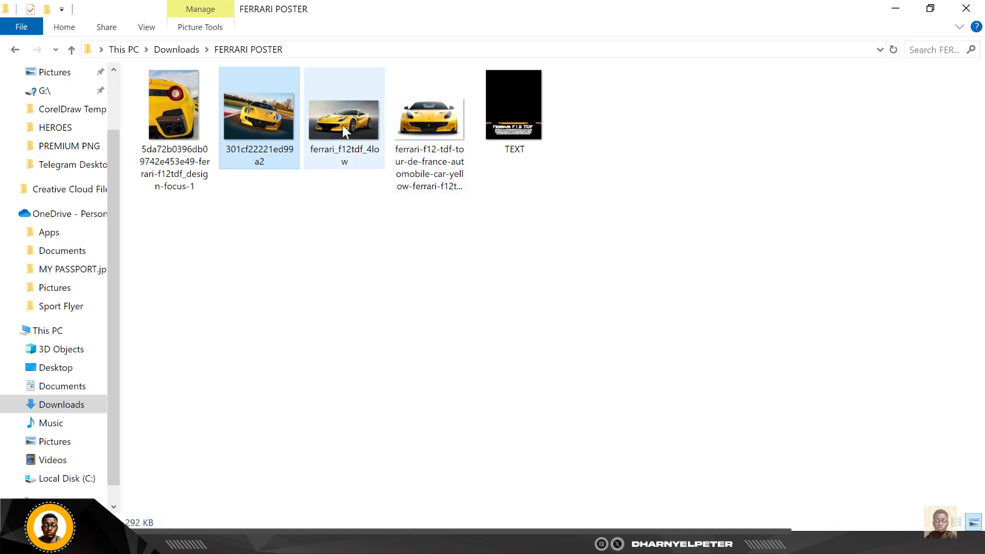
pyautogui.moveTo(342, 125); pyautogui.dragTo(426, 167)
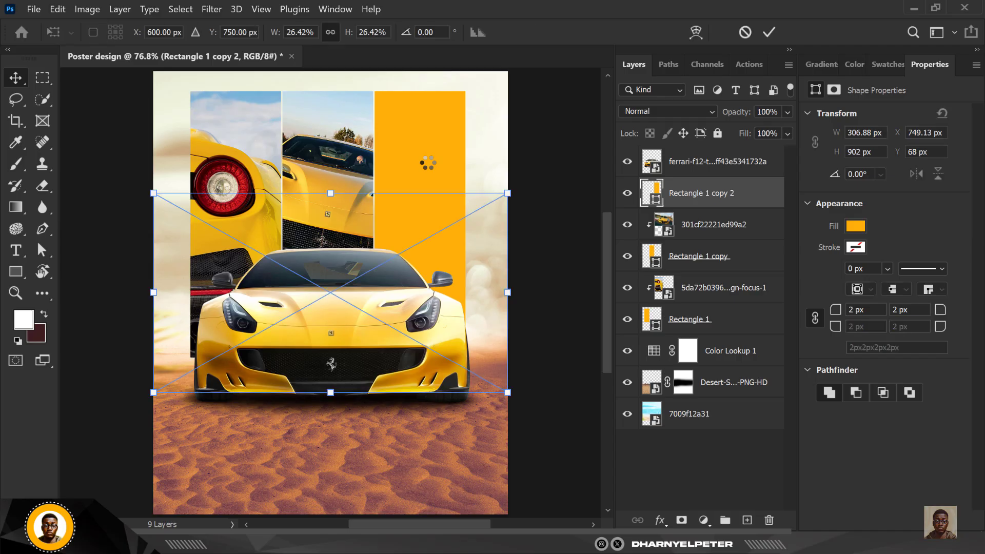
# - Scale the ferrari_f12tdf_4low photo to about 29.67% and position it over the third panel with their top edges aligned
pyautogui.moveTo(439, 252); pyautogui.dragTo(457, 143)
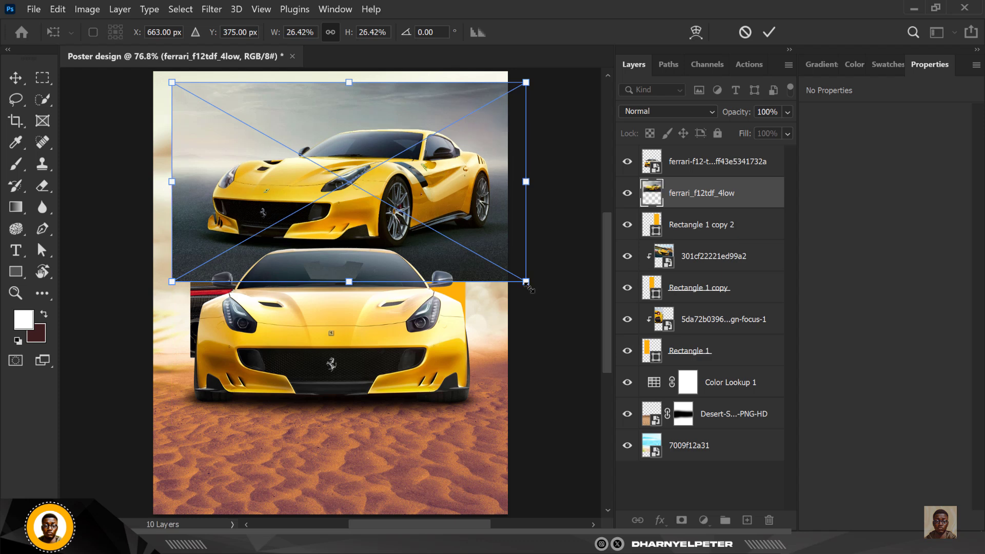
pyautogui.moveTo(528, 286); pyautogui.dragTo(570, 306)
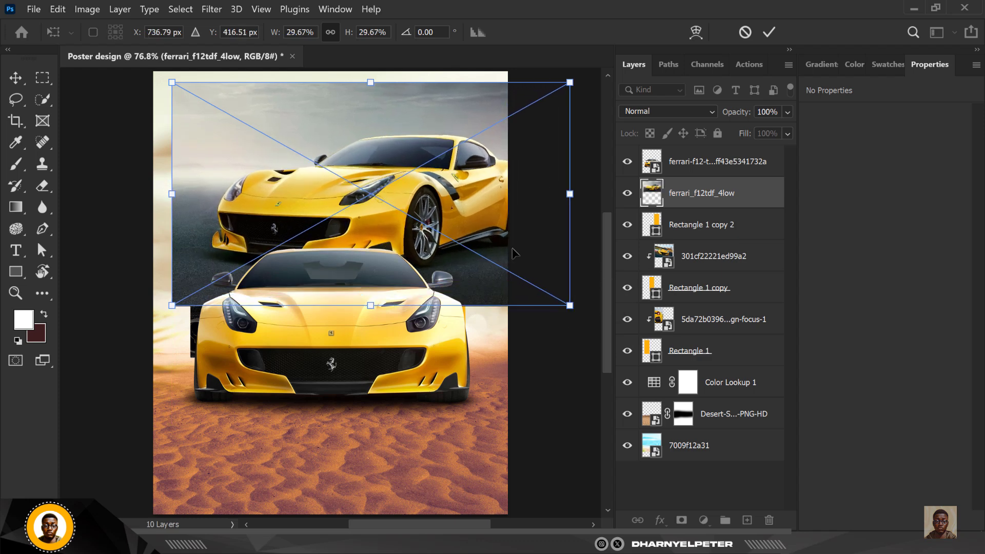
pyautogui.moveTo(495, 247); pyautogui.dragTo(477, 257)
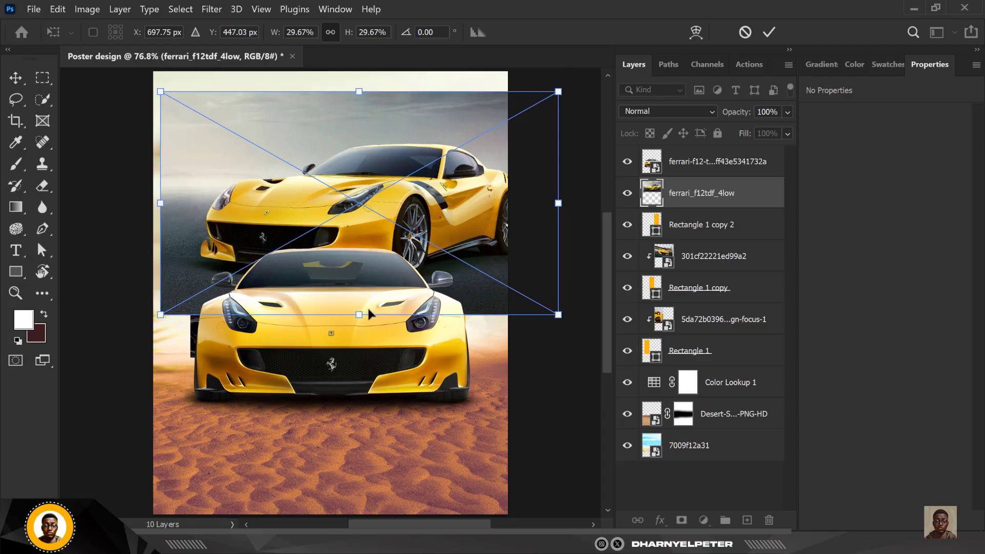
pyautogui.press('Return')
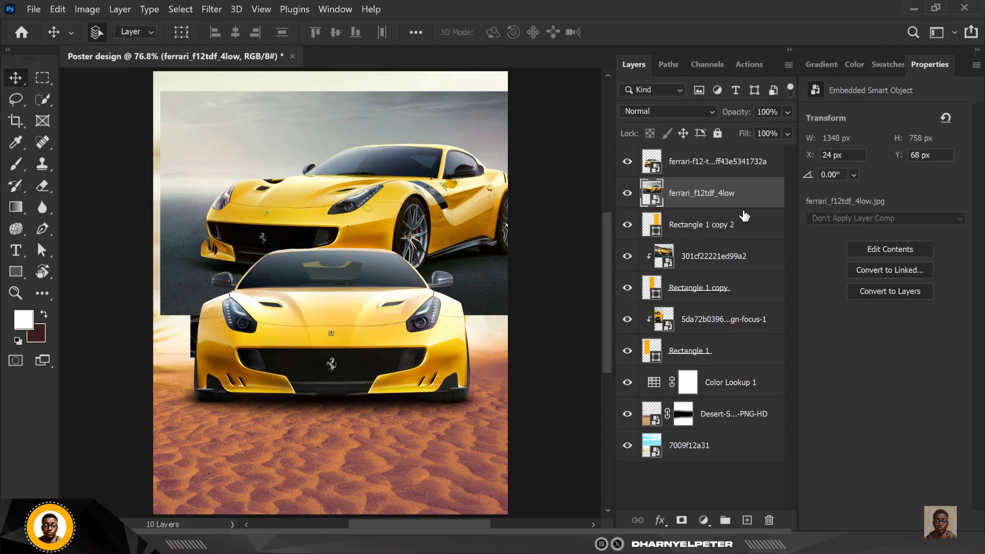
# - Clip the ferrari_f12tdf_4low photo to Rectangle 1 copy 2 and shift it horizontally to about X 61 px
pyautogui.rightClick(765, 207)
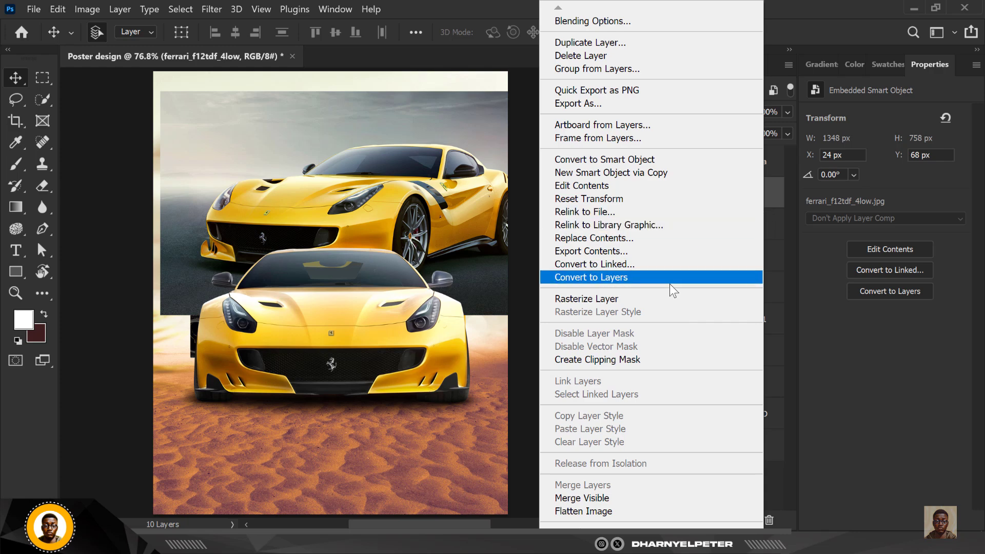
pyautogui.click(615, 359)
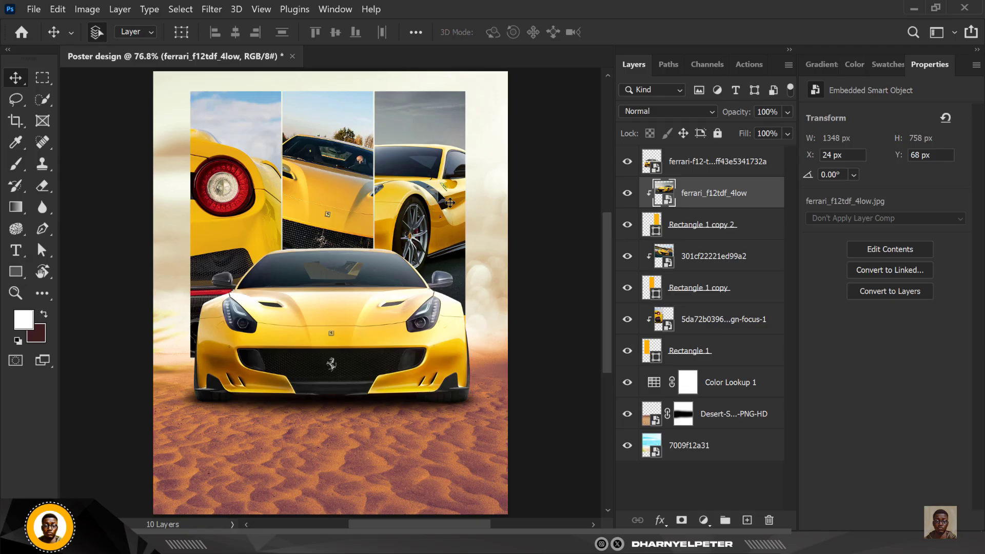
pyautogui.moveTo(444, 199); pyautogui.dragTo(458, 199)
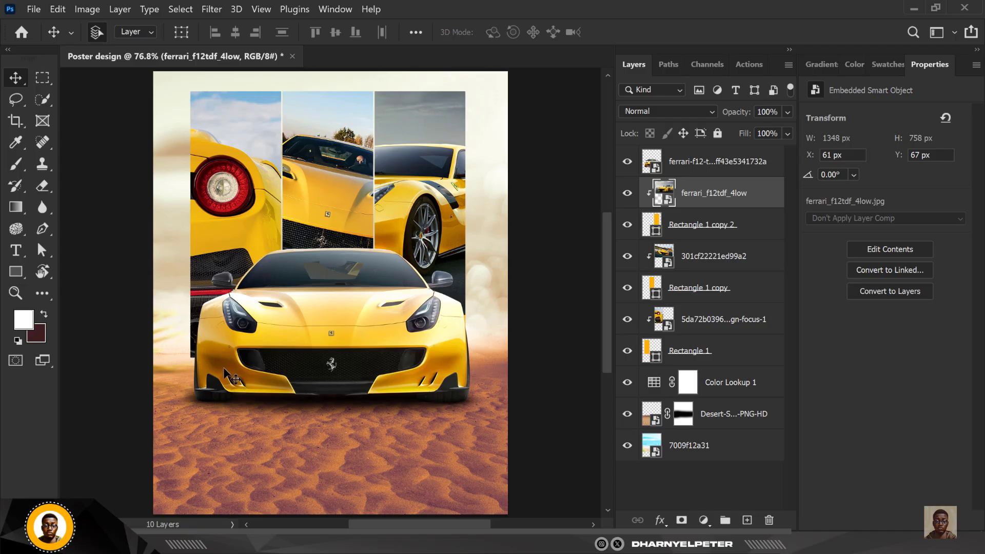
# - Hide the front-view Ferrari layer and add an empty layer above the ferrari_f12tdf_4low layer
pyautogui.click(627, 162)
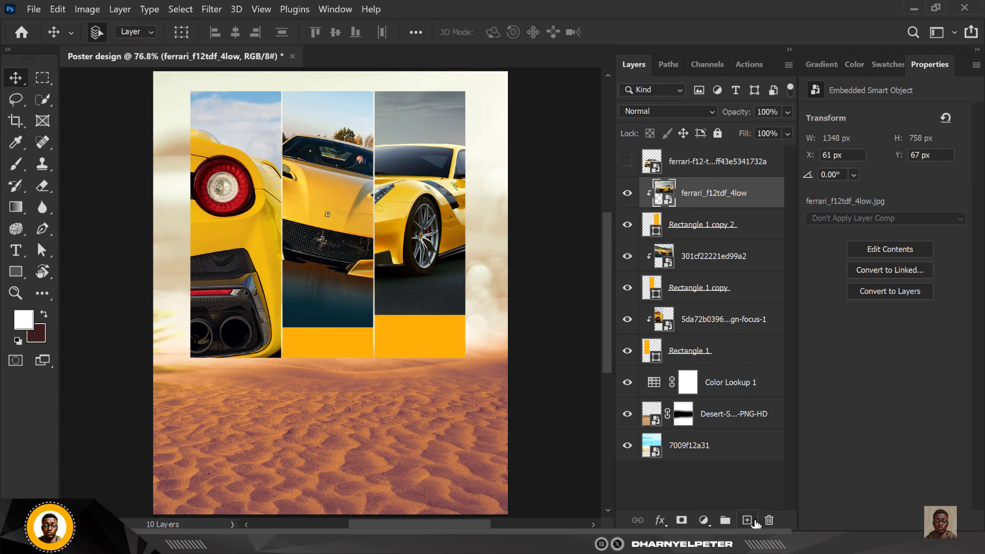
pyautogui.click(746, 520)
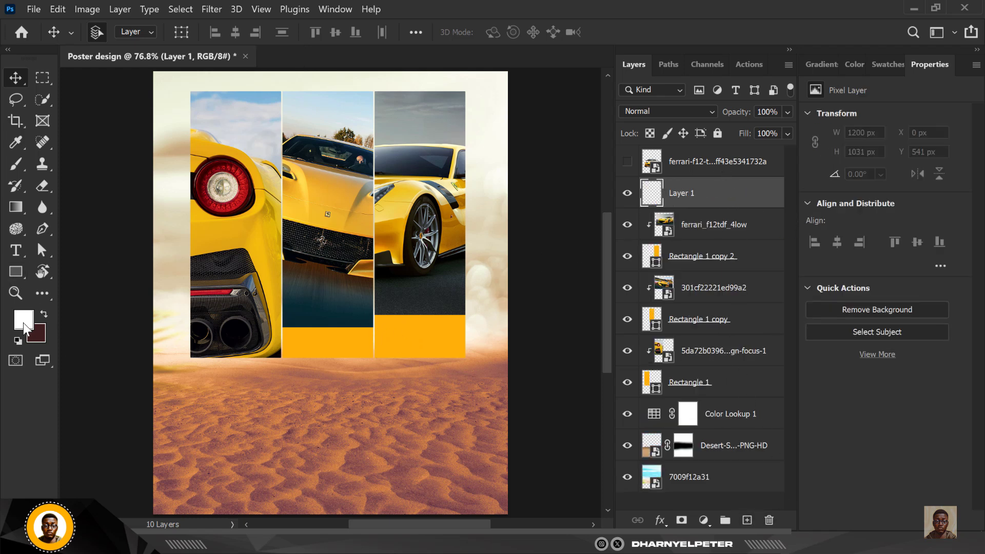
# - Paint a soft white haze across the bottom of the panels and the horizon with a 400 px brush at 100% flow
pyautogui.click(16, 164)
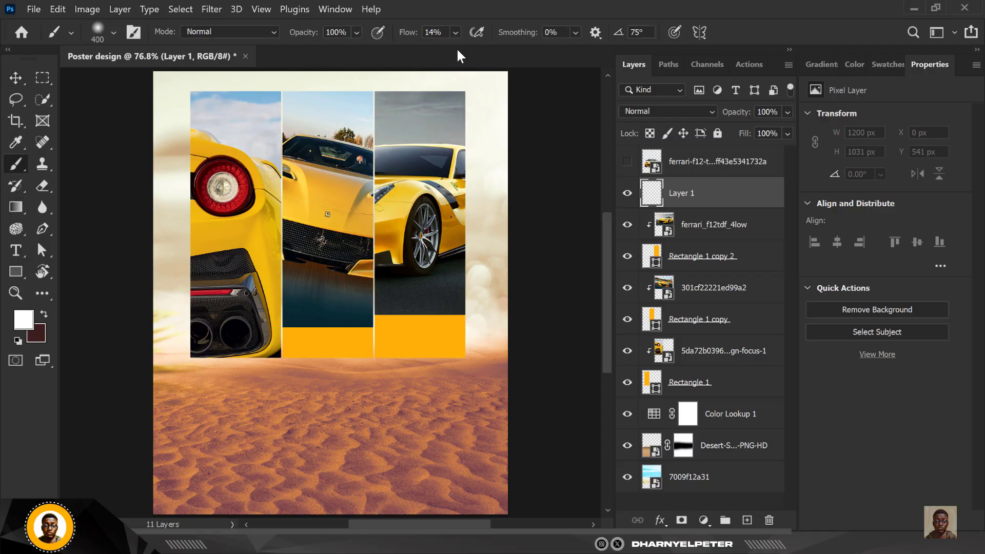
pyautogui.moveTo(465, 51); pyautogui.dragTo(530, 51)
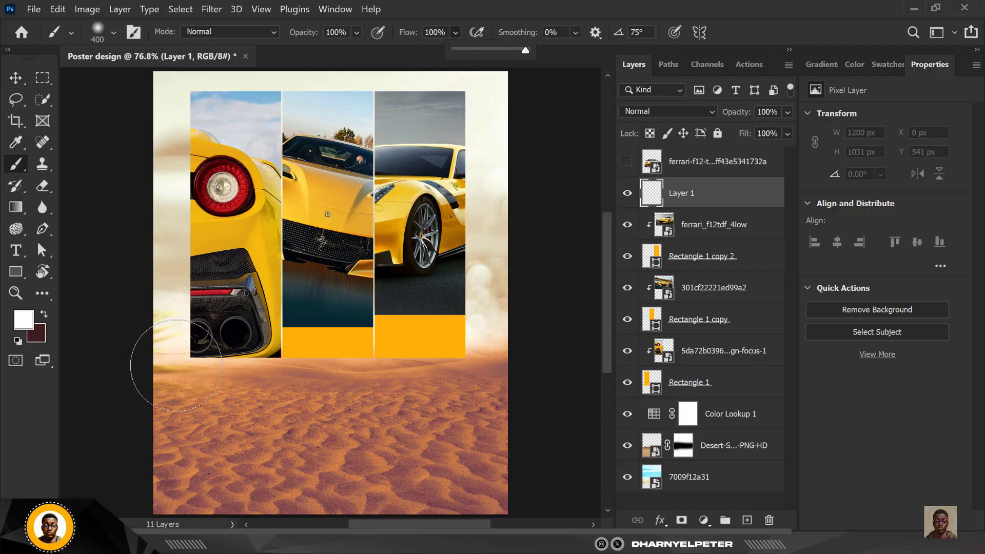
pyautogui.moveTo(133, 361); pyautogui.dragTo(578, 361)
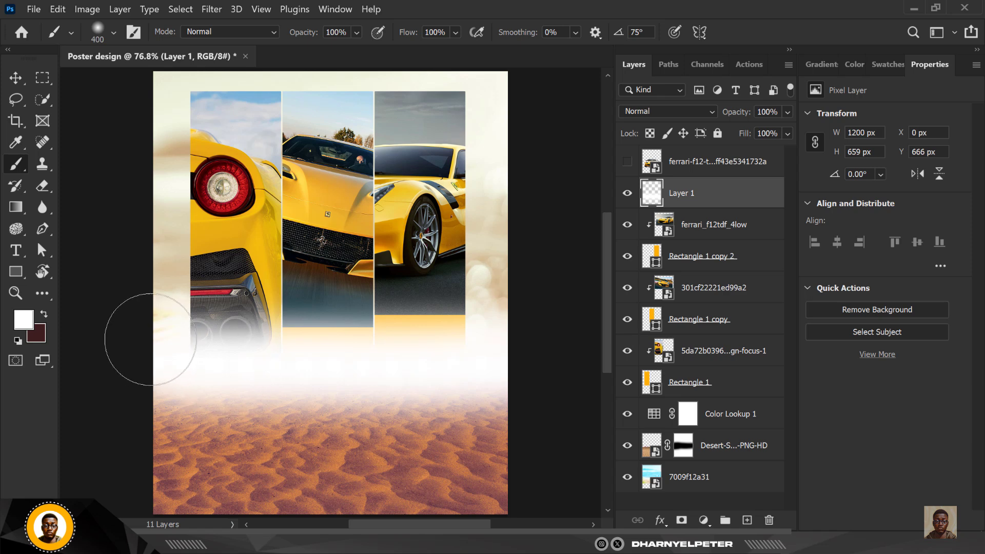
pyautogui.moveTo(149, 337); pyautogui.dragTo(619, 341)
pyautogui.moveTo(222, 347); pyautogui.dragTo(420, 345)
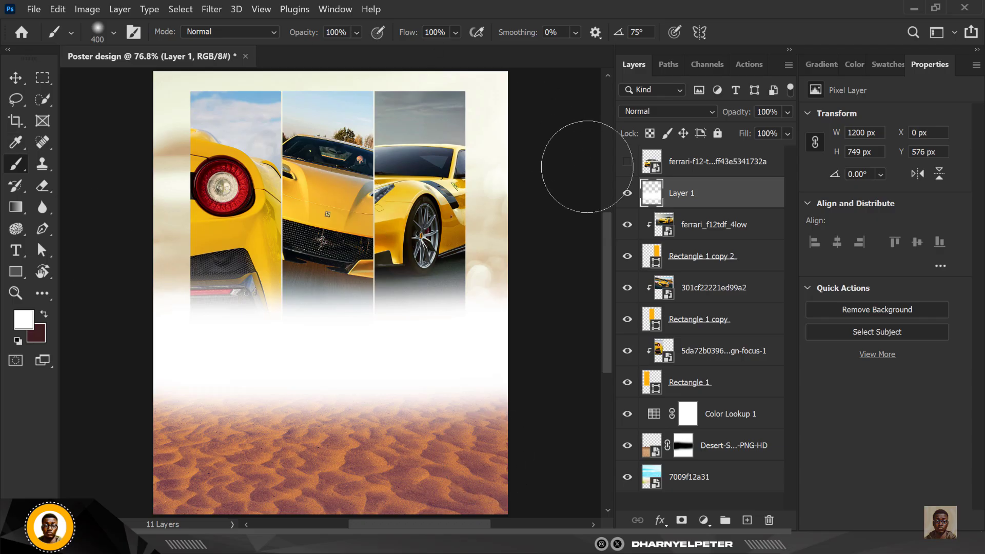
# - Sample the orange-yellow ffb30b from the middle panel's car as foreground colour and add an empty layer above ferrari_f12tdf_4low
pyautogui.click(742, 233)
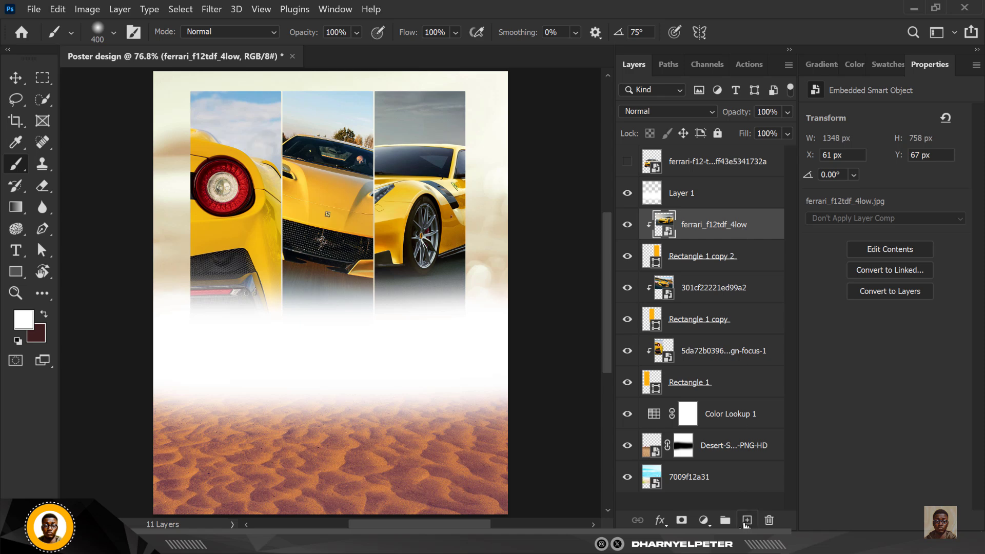
pyautogui.press('i')
pyautogui.click(24, 321)
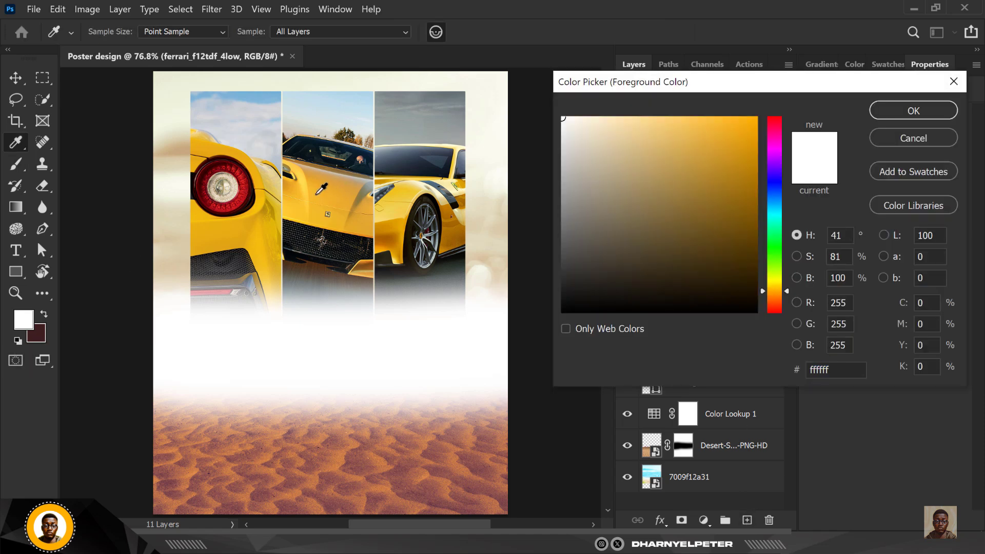
pyautogui.click(321, 190)
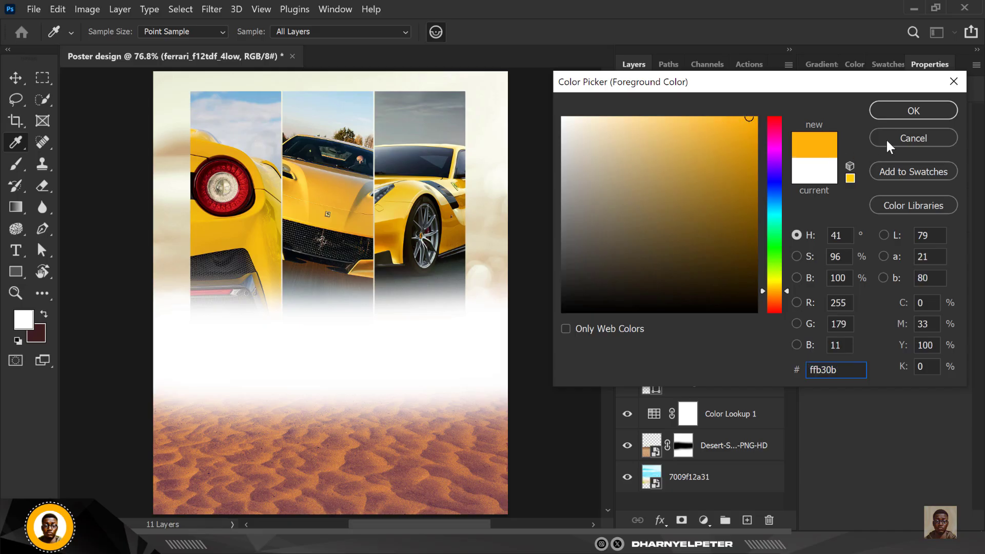
pyautogui.click(913, 110)
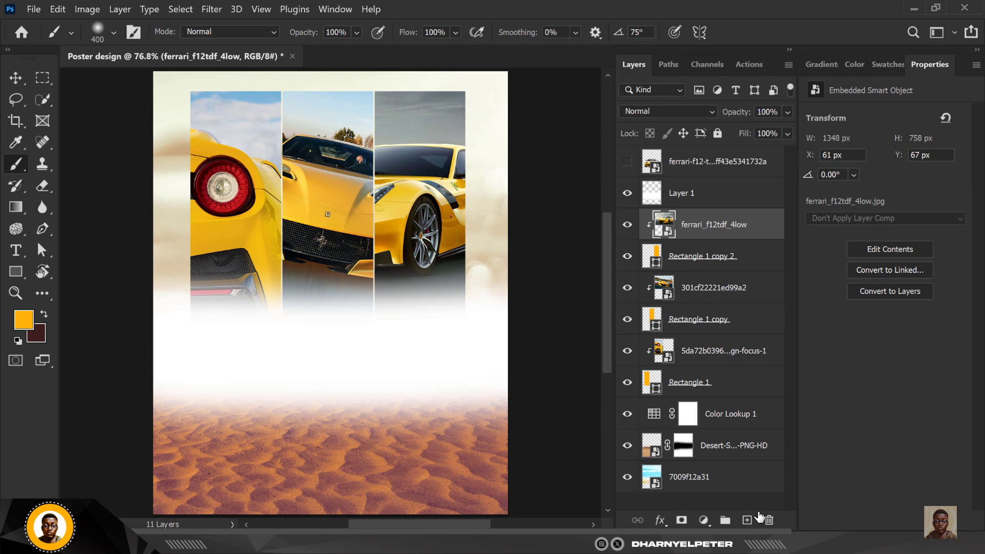
pyautogui.click(746, 519)
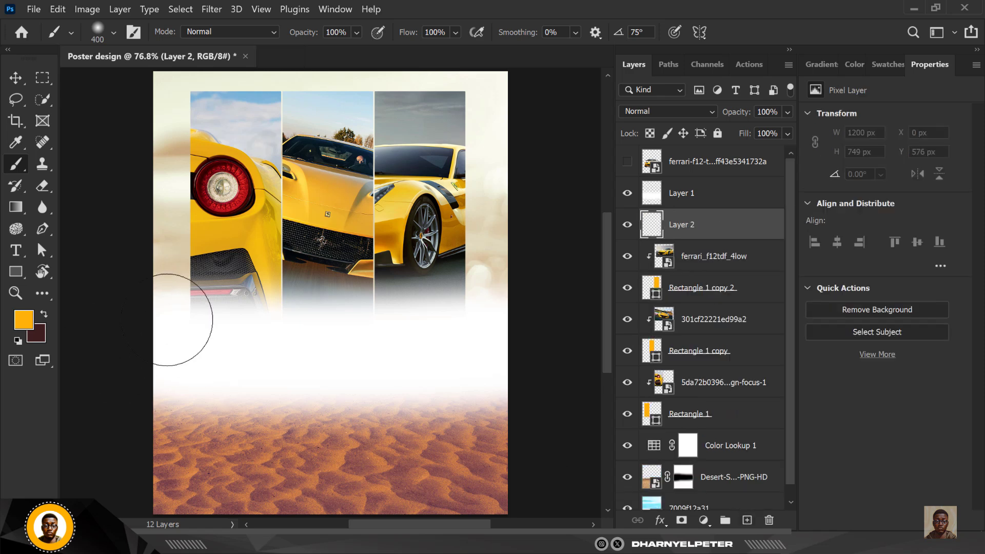
# - Paint a soft orange-yellow glow across the bottom of the panels and the horizon, and set its layer's blend mode to Screen
pyautogui.moveTo(235, 362)
pyautogui.mouseDown()
pyautogui.moveTo(531, 361)
pyautogui.moveTo(131, 372)
pyautogui.moveTo(527, 327)
pyautogui.moveTo(123, 314)
pyautogui.moveTo(133, 354)
pyautogui.mouseUp()
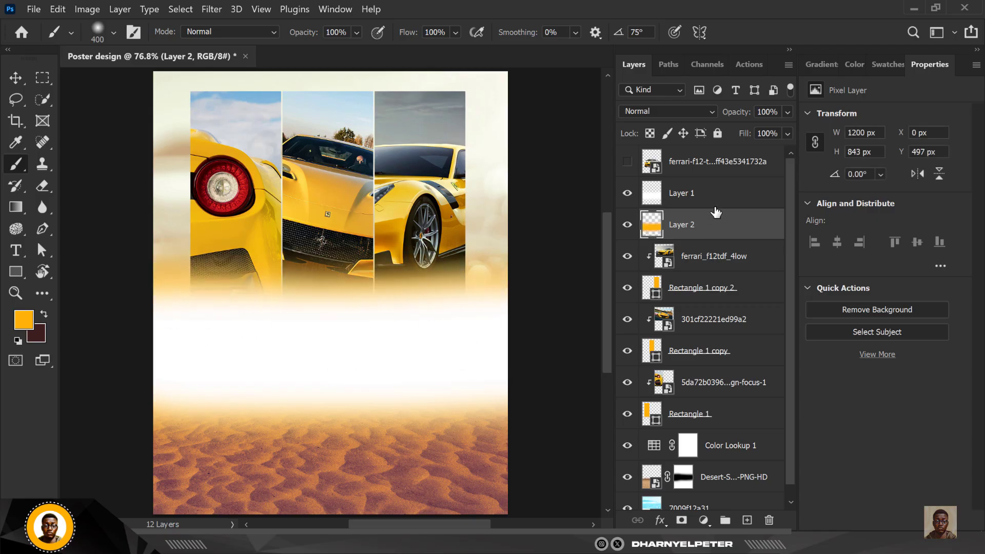
pyautogui.click(706, 118)
pyautogui.click(652, 234)
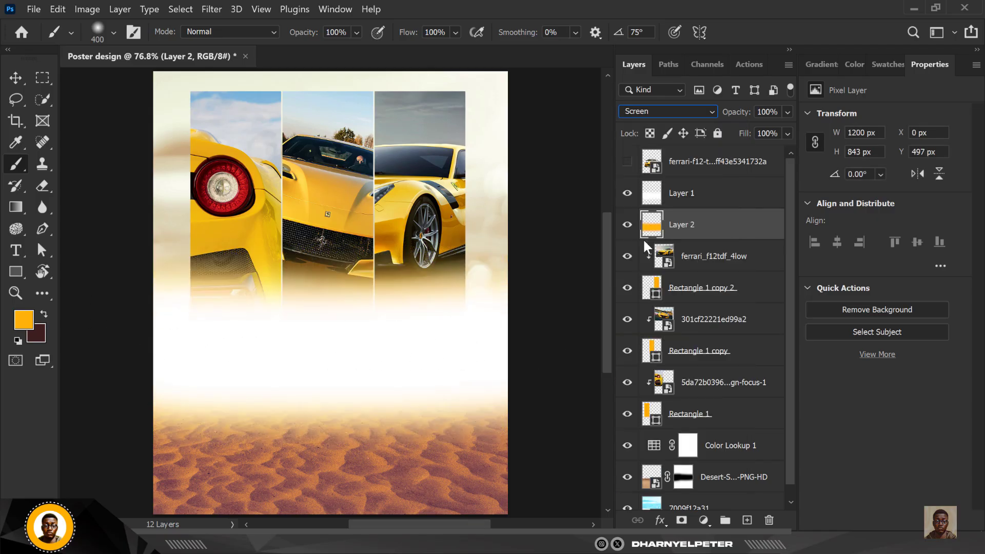
# - Show the front-view Ferrari layer again and lower the white haze on Layer 1 to 76% opacity
pyautogui.click(627, 163)
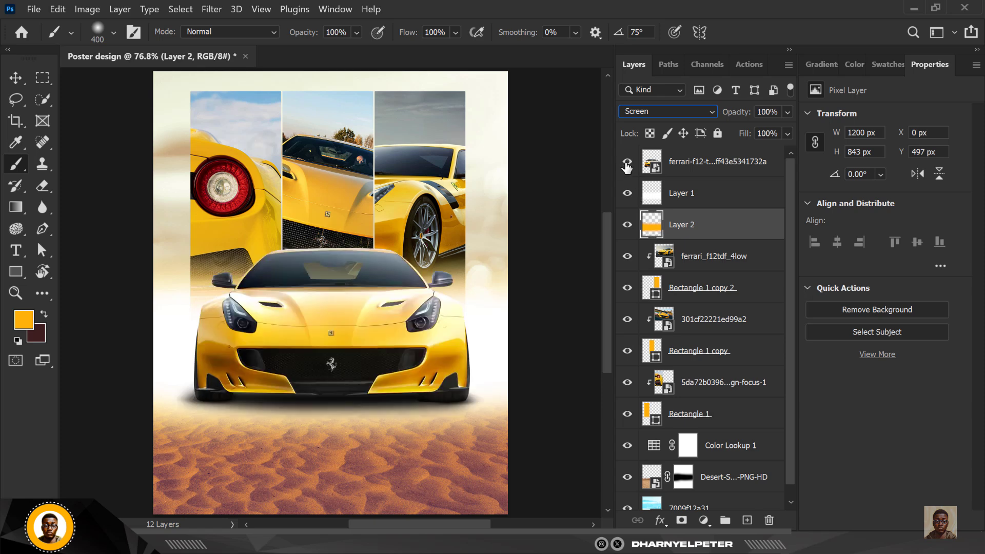
pyautogui.click(705, 193)
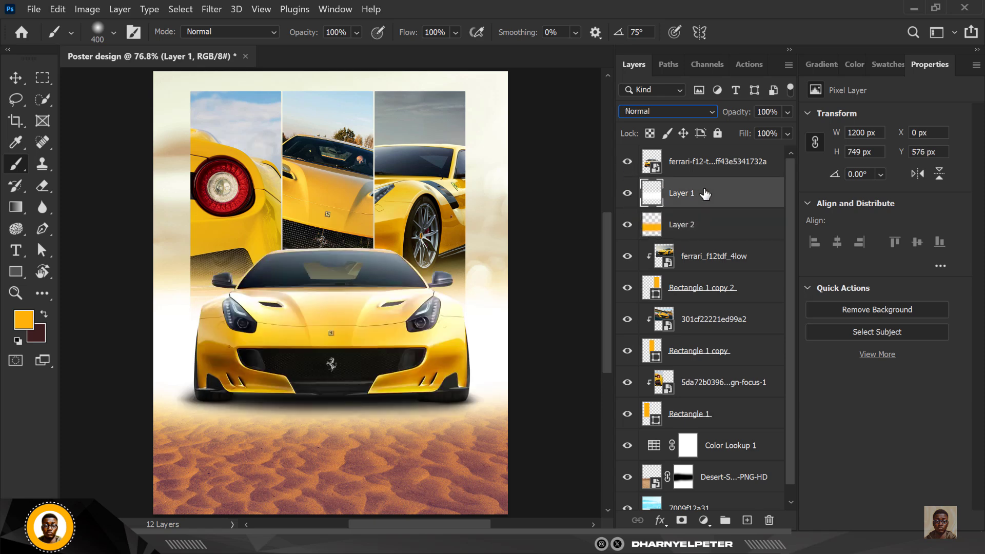
pyautogui.click(786, 112)
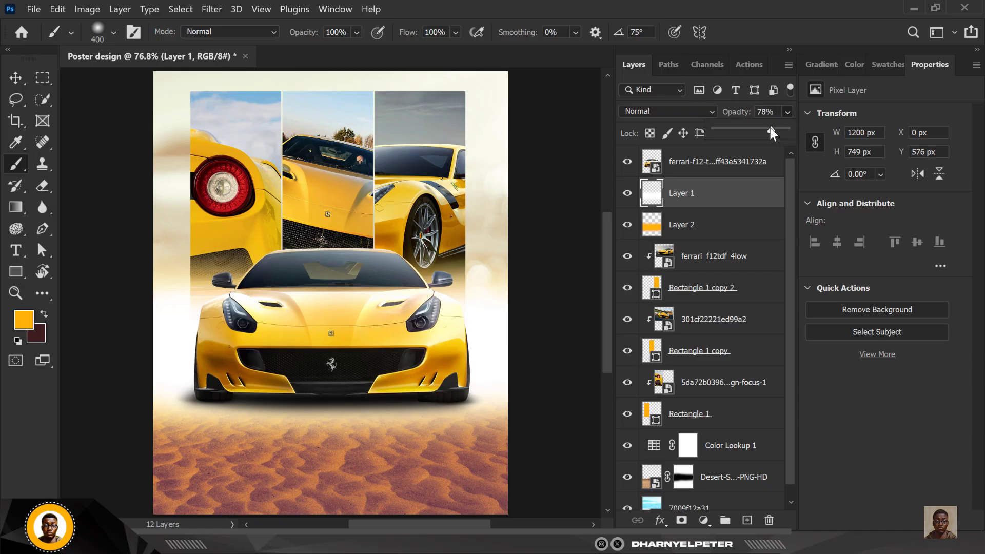
pyautogui.moveTo(769, 128); pyautogui.dragTo(767, 128)
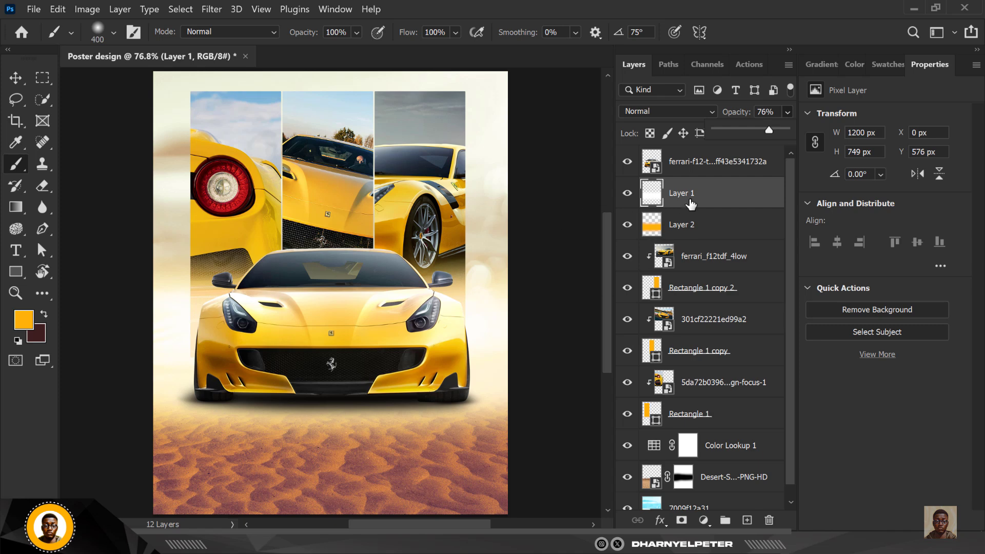
# - Add an empty layer above the front-view Ferrari and set the brush's foreground colour to dark maroon 321415
pyautogui.click(693, 161)
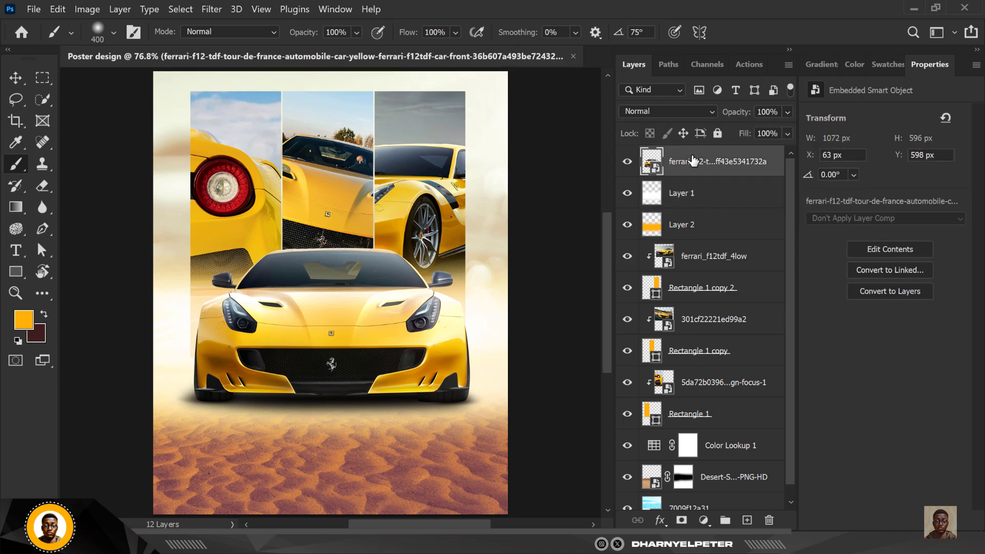
pyautogui.click(748, 520)
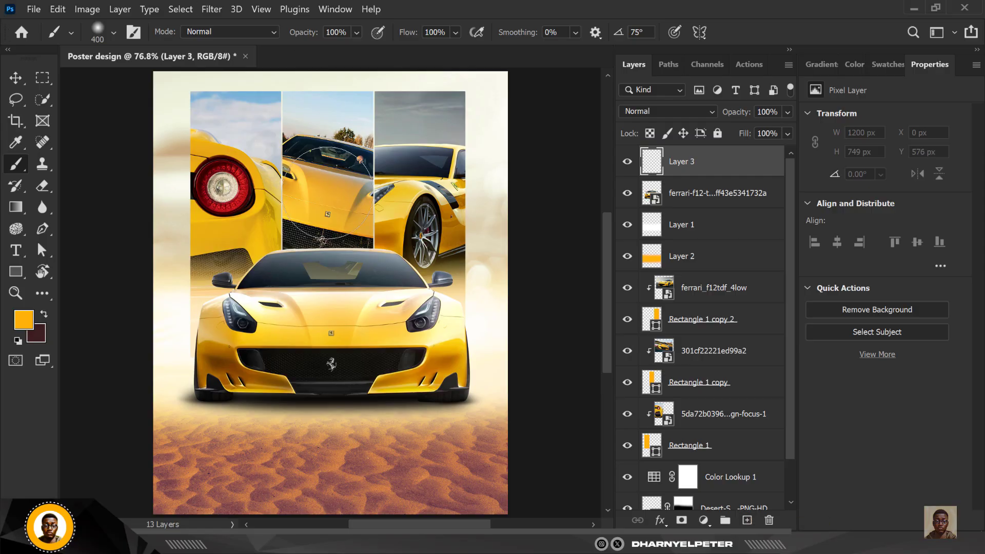
pyautogui.click(44, 314)
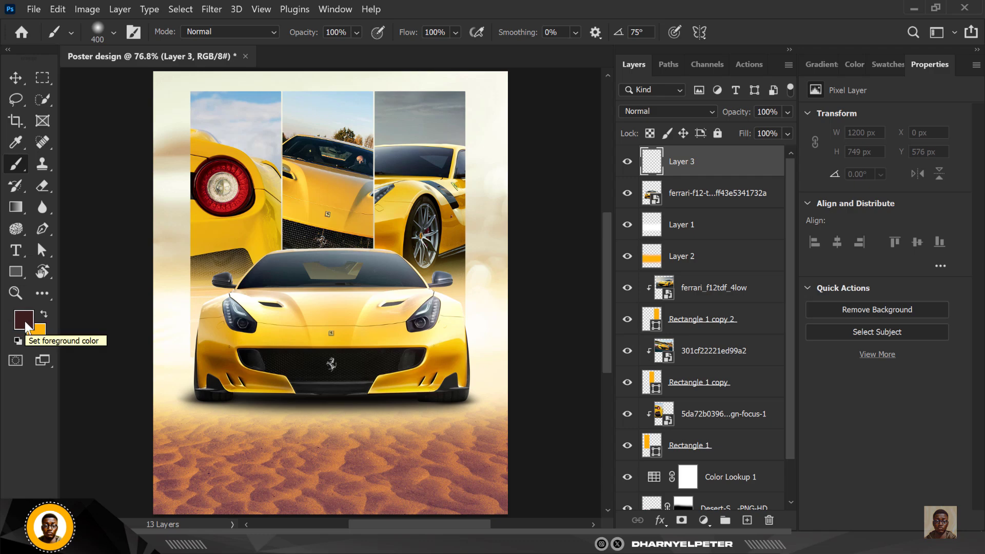
pyautogui.press('i')
pyautogui.click(24, 320)
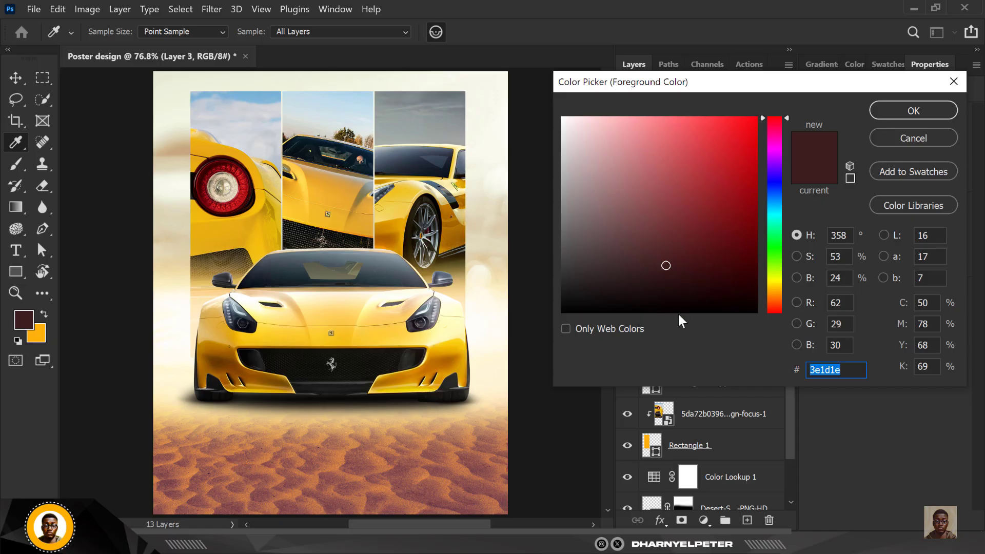
pyautogui.moveTo(669, 269); pyautogui.dragTo(679, 274)
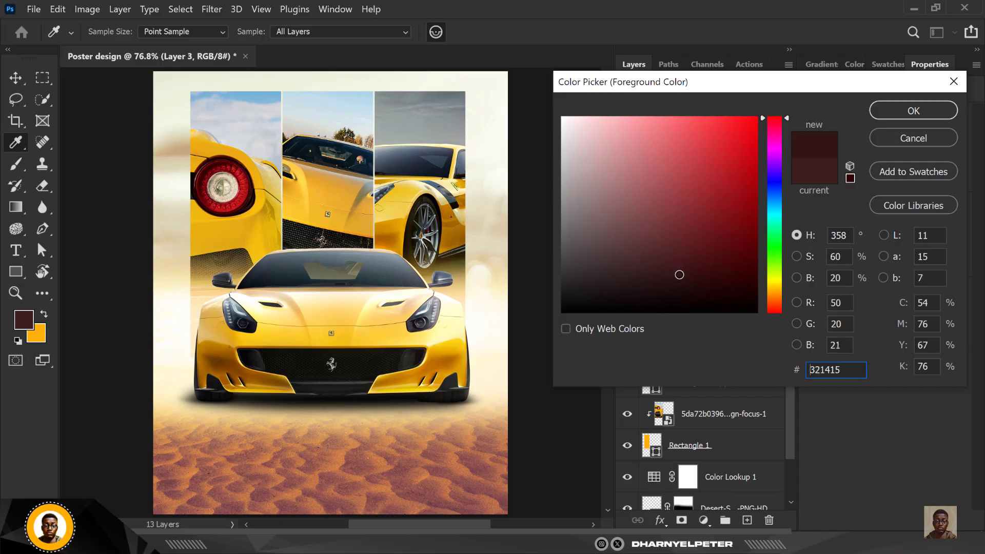
pyautogui.click(910, 111)
pyautogui.press('b')
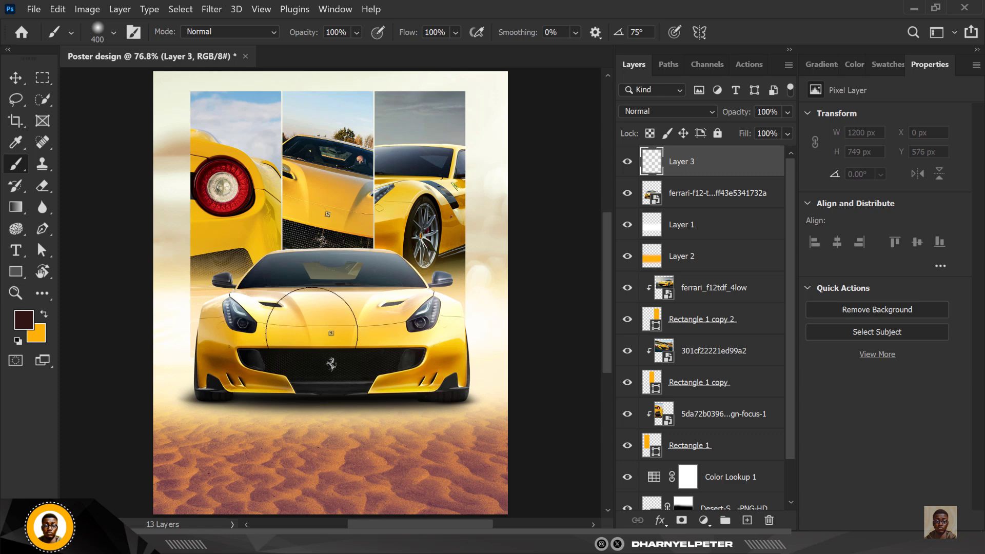
# - Enlarge the brush to 900 px and paint dark maroon over the desert, fading up into the base of the front-view car
pyautogui.scroll(-2, 312, 332)
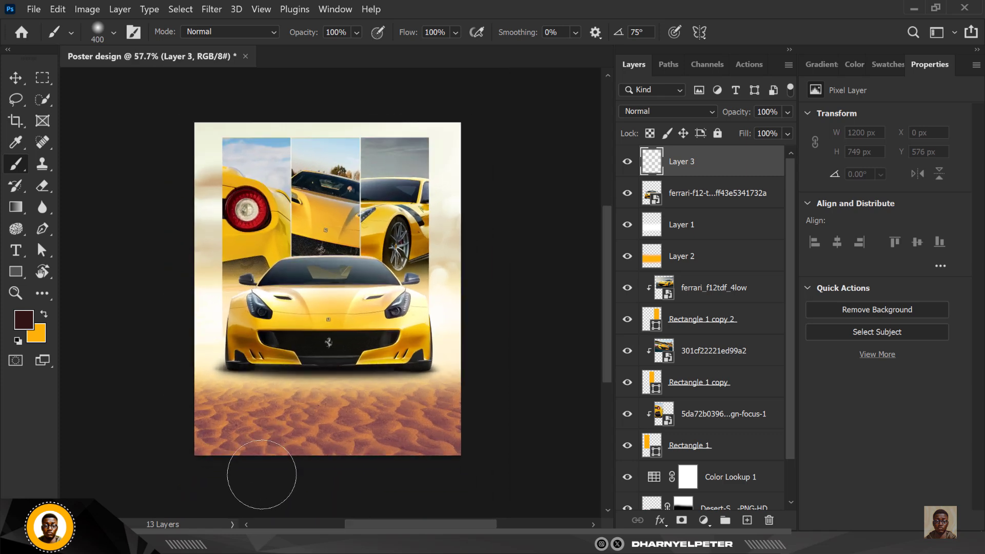
pyautogui.press(']')
pyautogui.press(']')
pyautogui.press(']')
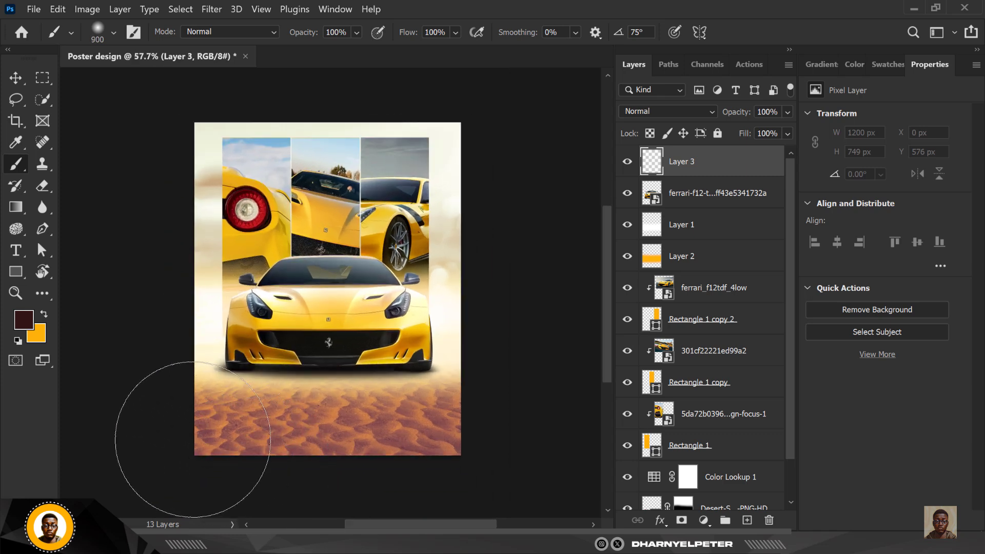
pyautogui.moveTo(210, 420)
pyautogui.mouseDown()
pyautogui.moveTo(396, 461)
pyautogui.moveTo(506, 465)
pyautogui.moveTo(54, 464)
pyautogui.moveTo(527, 417)
pyautogui.moveTo(521, 432)
pyautogui.moveTo(148, 452)
pyautogui.moveTo(36, 417)
pyautogui.moveTo(131, 408)
pyautogui.moveTo(146, 447)
pyautogui.moveTo(174, 394)
pyautogui.mouseUp()
pyautogui.scroll(-2, 220, 407)
pyautogui.scroll(1, 259, 451)
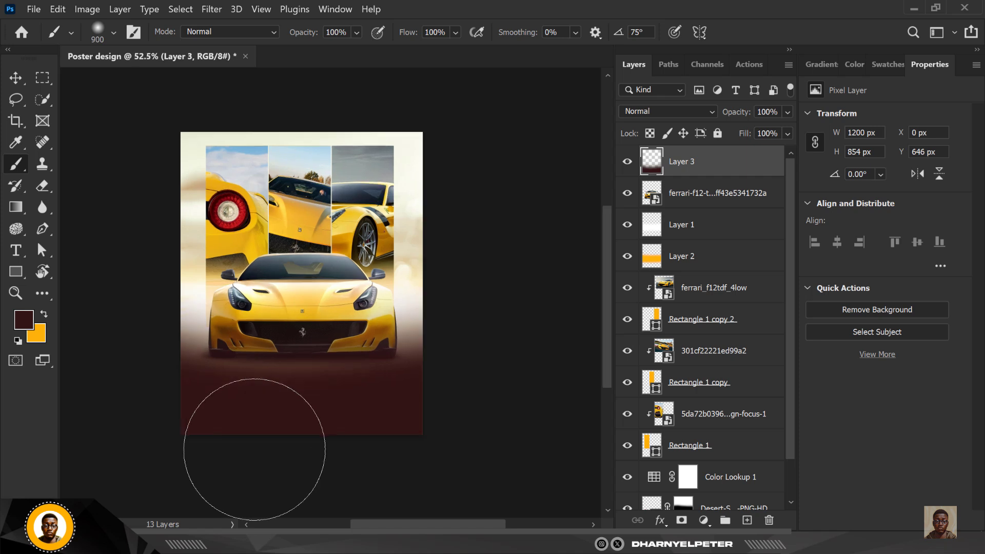
# - Add another layer on top and paint a darker maroon, 1f0708, along the poster's bottom with the 900 px brush
pyautogui.click(749, 520)
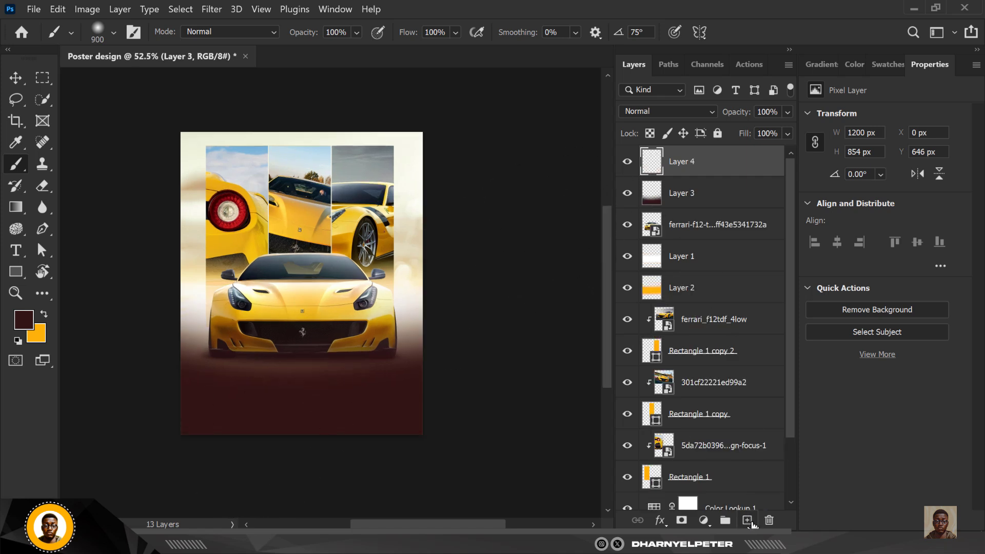
pyautogui.click(24, 322)
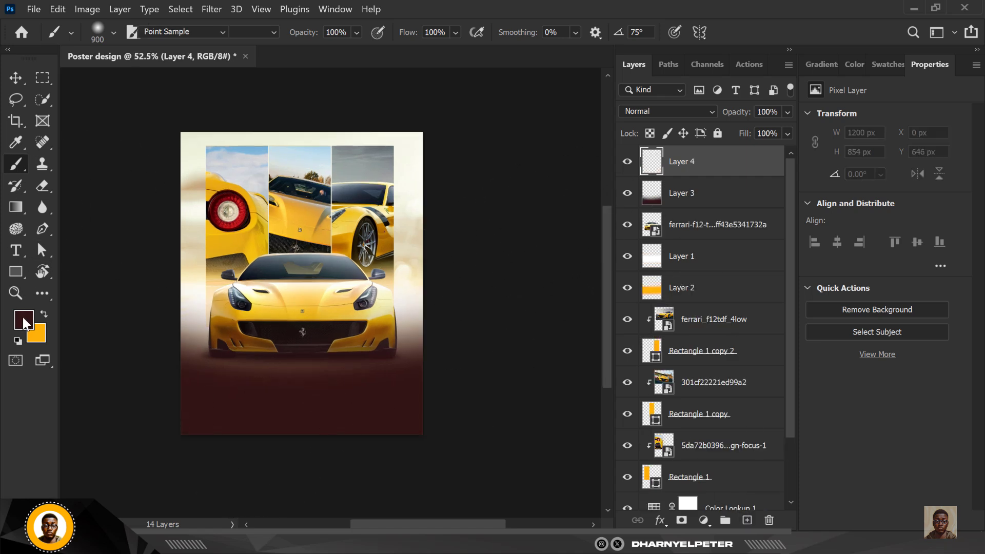
pyautogui.moveTo(693, 279); pyautogui.dragTo(714, 289)
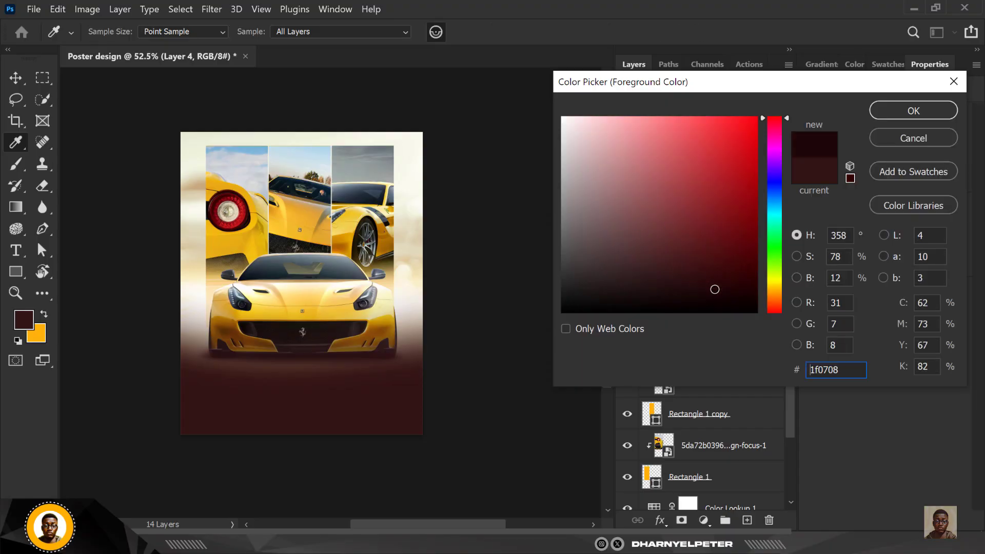
pyautogui.click(923, 115)
pyautogui.press('b')
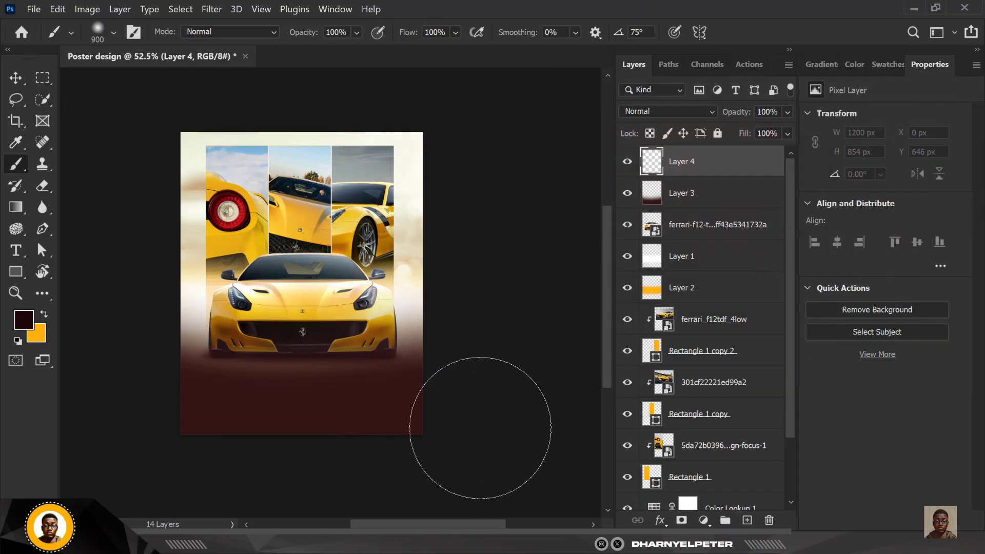
pyautogui.moveTo(111, 465)
pyautogui.mouseDown()
pyautogui.moveTo(108, 376)
pyautogui.moveTo(79, 421)
pyautogui.mouseUp()
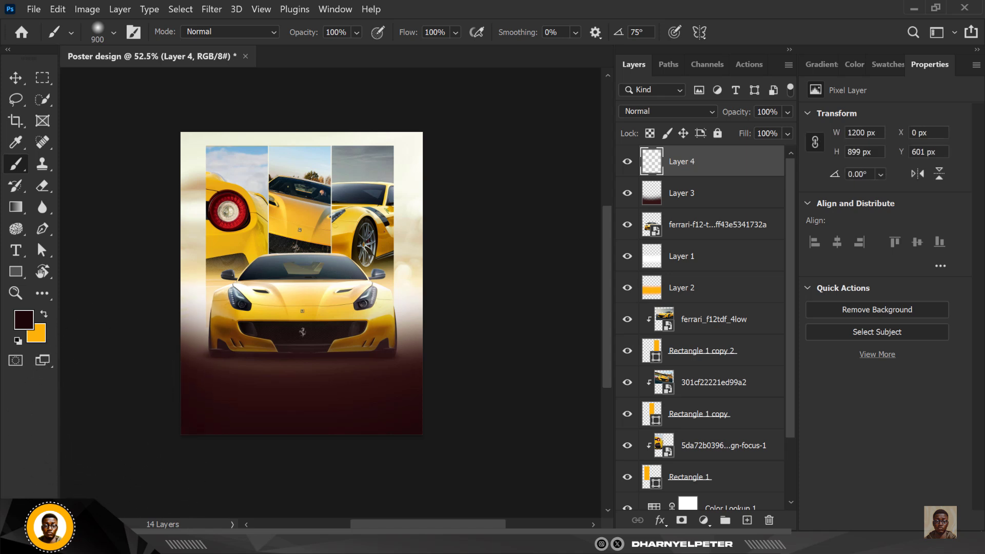
pyautogui.click(21, 78)
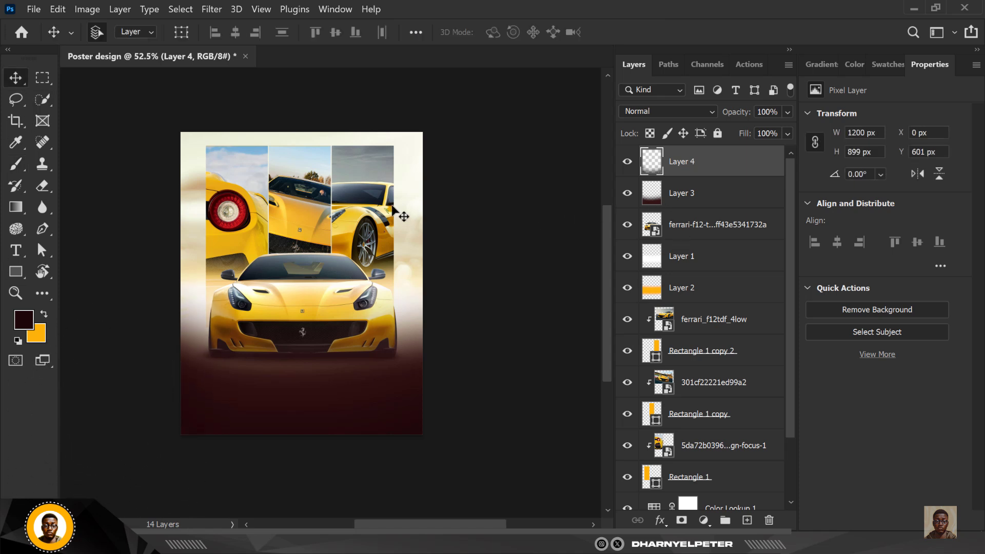
pyautogui.scroll(5, 393, 208)
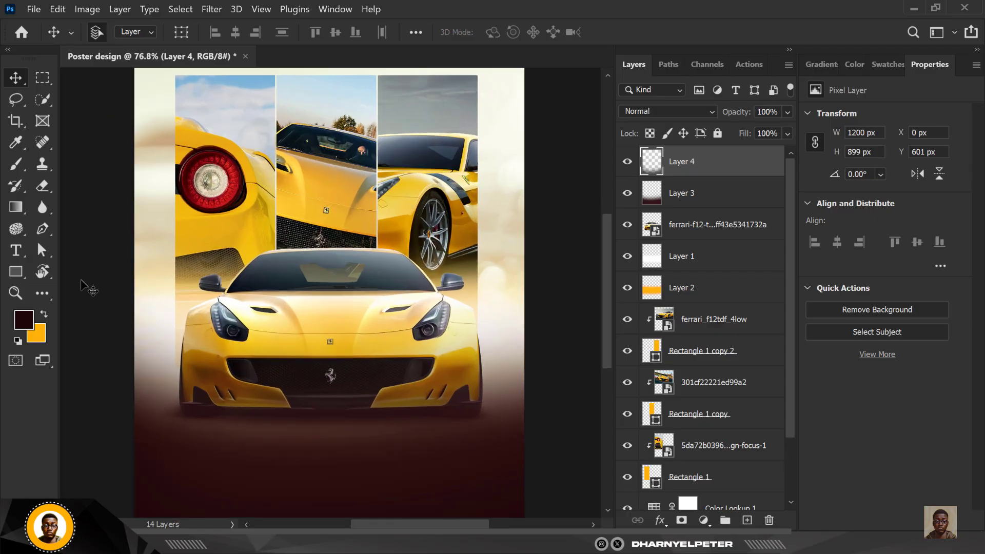
# - Make orange the foreground colour, add a new top layer, and set the brush to 16% flow and 600 px
pyautogui.click(44, 313)
pyautogui.scroll(-2, 69, 374)
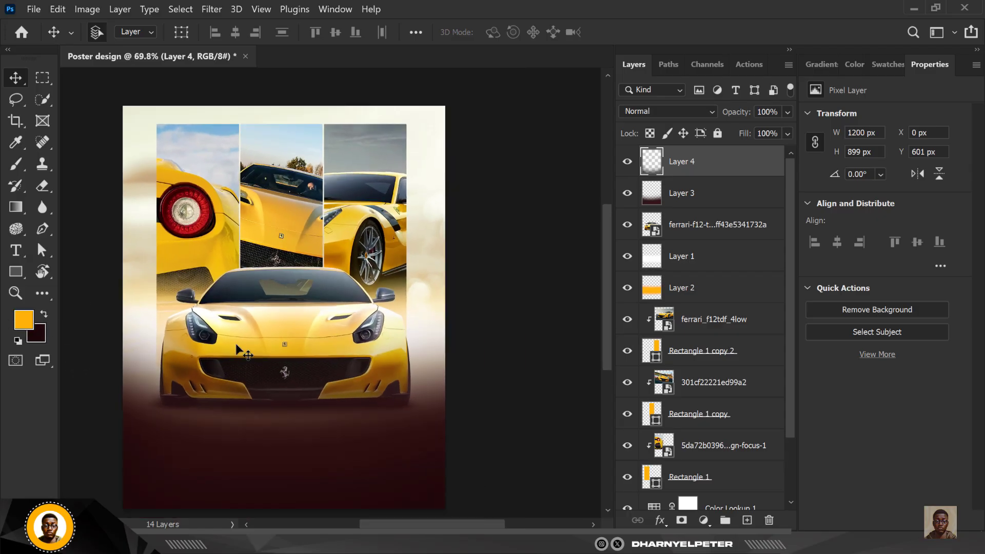
pyautogui.click(748, 521)
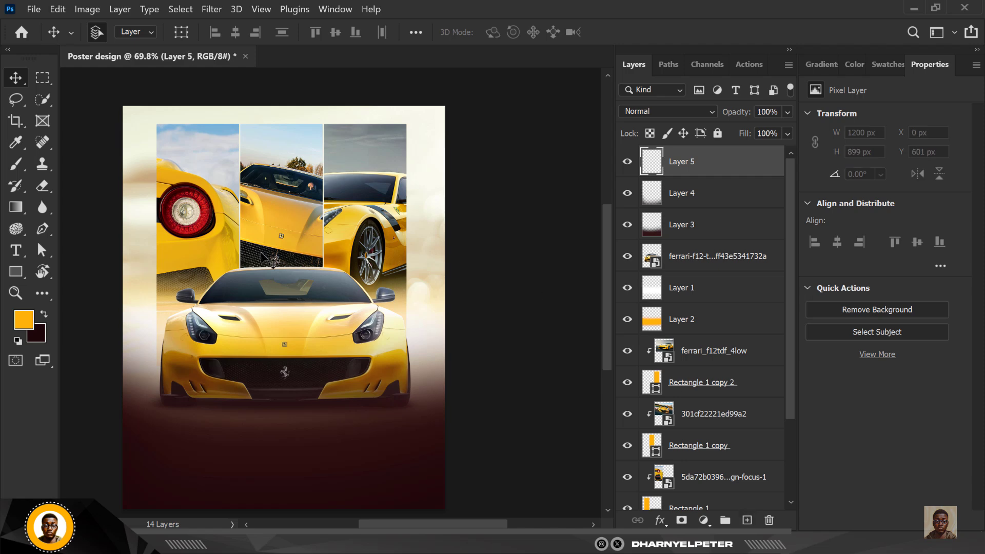
pyautogui.scroll(-1, 264, 256)
pyautogui.press('b')
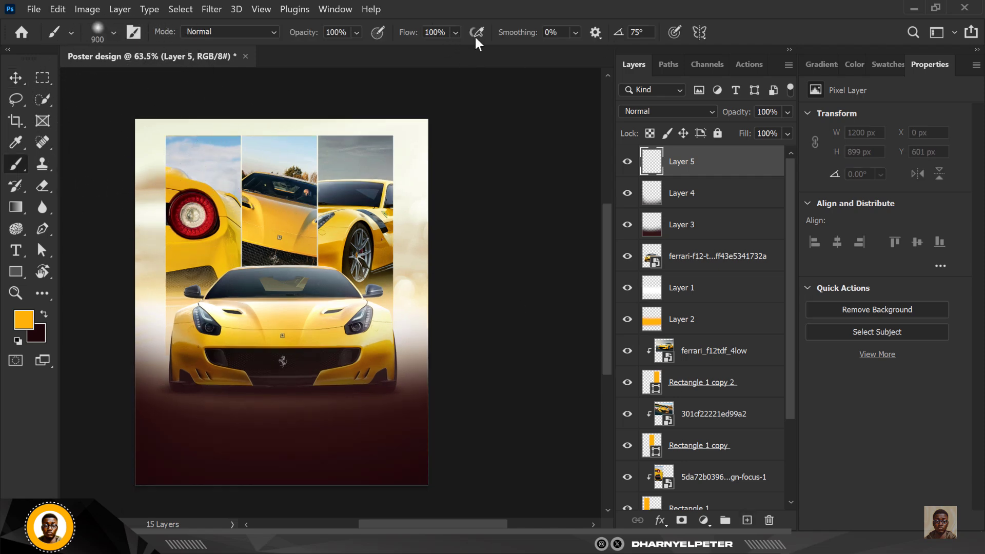
pyautogui.click(455, 32)
pyautogui.moveTo(460, 48); pyautogui.dragTo(436, 50)
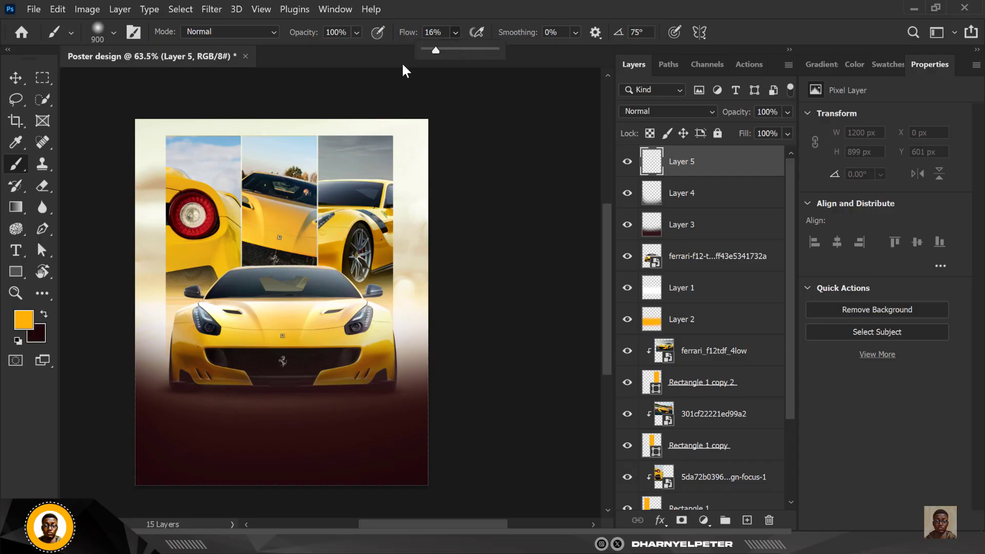
pyautogui.click(146, 150)
pyautogui.press('[')
pyautogui.press('[')
pyautogui.press('[')
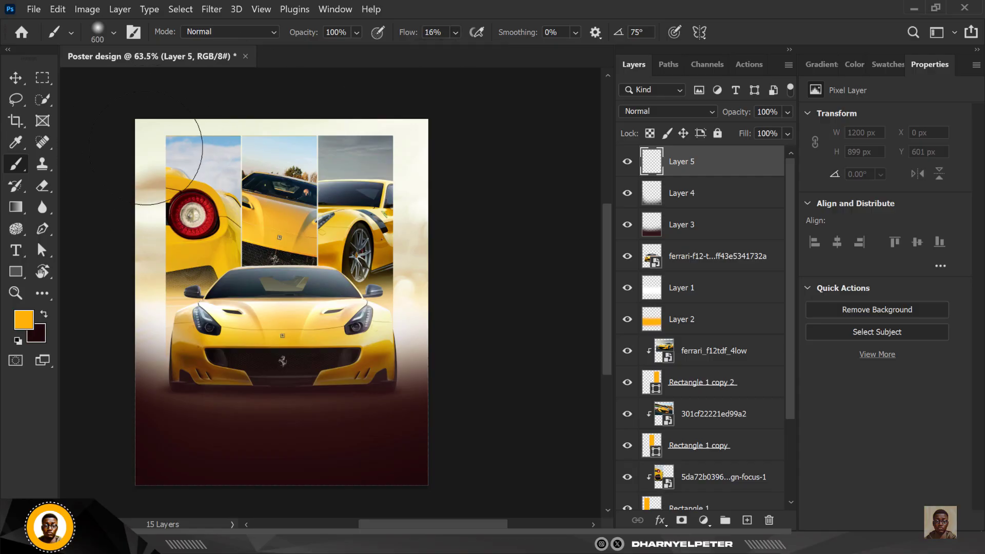
# - Paint an orange haze across the poster's upper edge and the tops of the three panels on the new layer with the 600 px brush
pyautogui.moveTo(176, 112); pyautogui.dragTo(514, 110)
pyautogui.moveTo(102, 106); pyautogui.dragTo(488, 114)
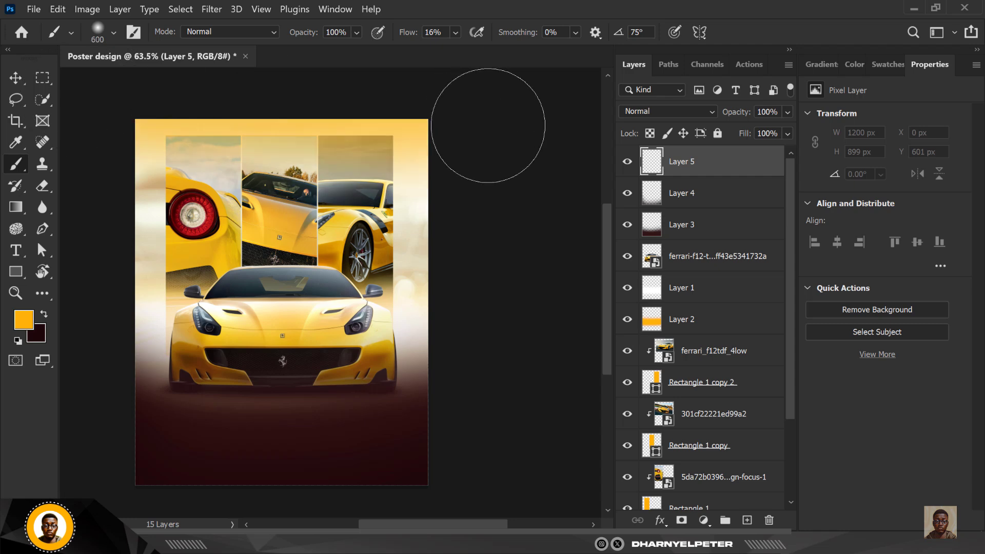
pyautogui.moveTo(1, 102)
pyautogui.mouseDown()
pyautogui.moveTo(484, 103)
pyautogui.moveTo(45, 112)
pyautogui.moveTo(482, 113)
pyautogui.moveTo(0, 116)
pyautogui.moveTo(23, 128)
pyautogui.mouseUp()
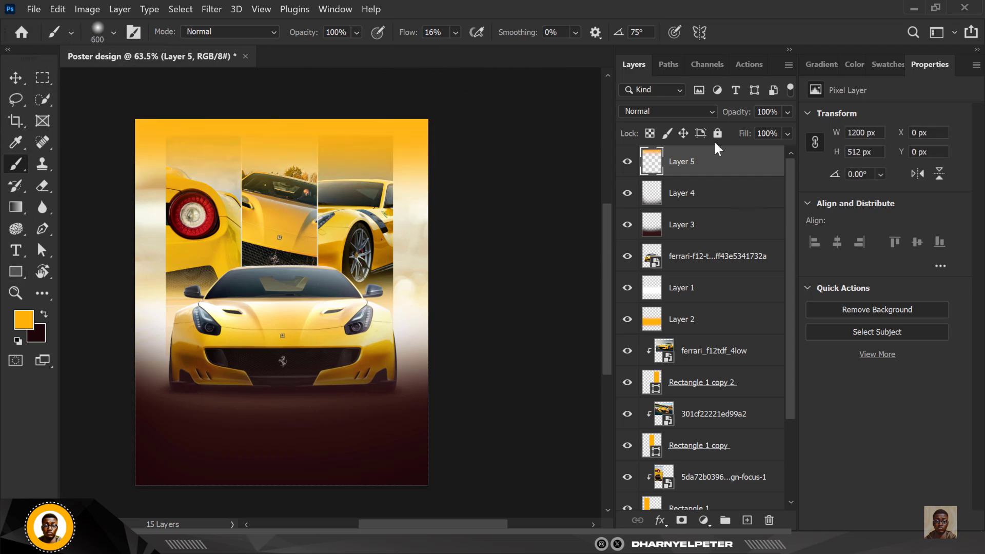
# - Set the orange haze layer's blend mode to Screen and compare the poster with that layer hidden and shown
pyautogui.click(713, 111)
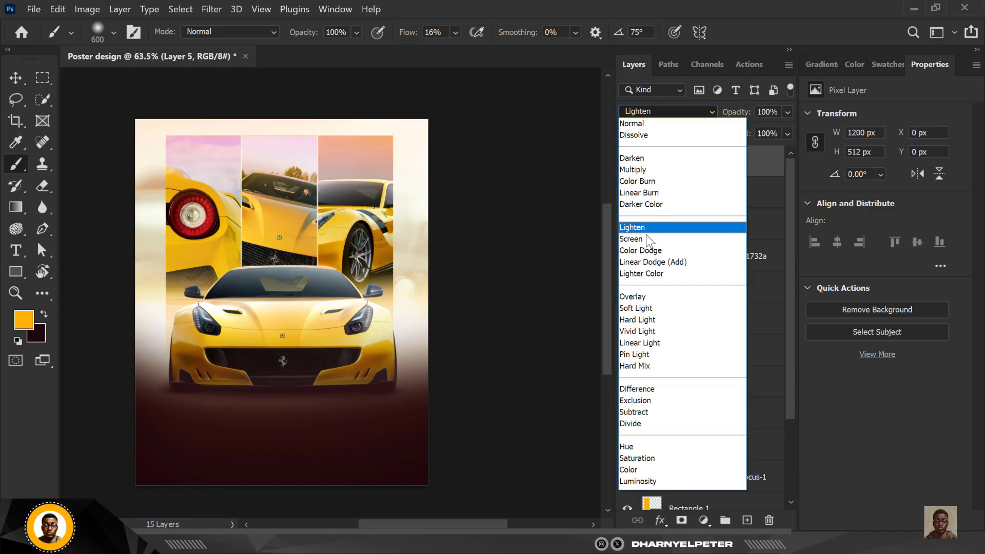
pyautogui.click(647, 239)
pyautogui.click(15, 77)
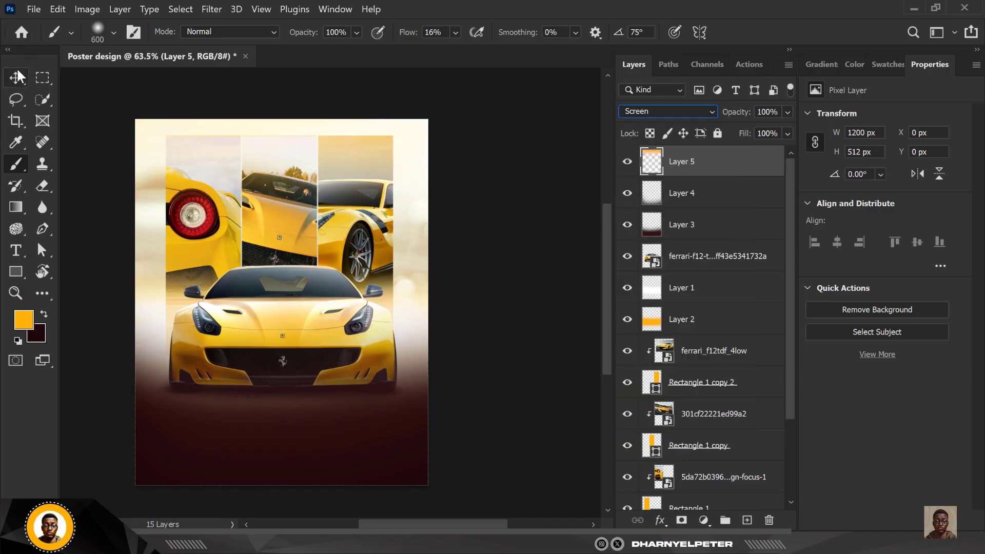
pyautogui.scroll(2, 426, 231)
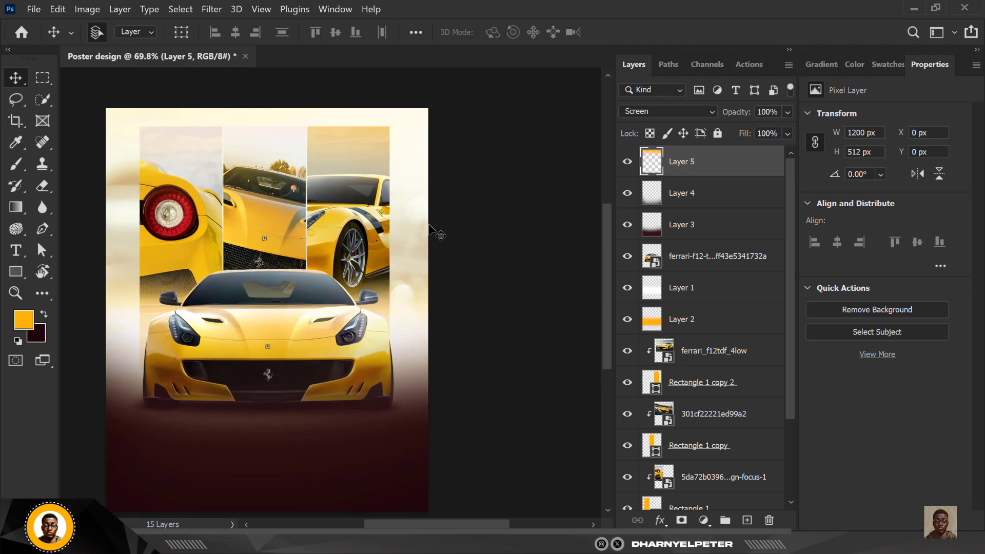
pyautogui.scroll(1, 430, 223)
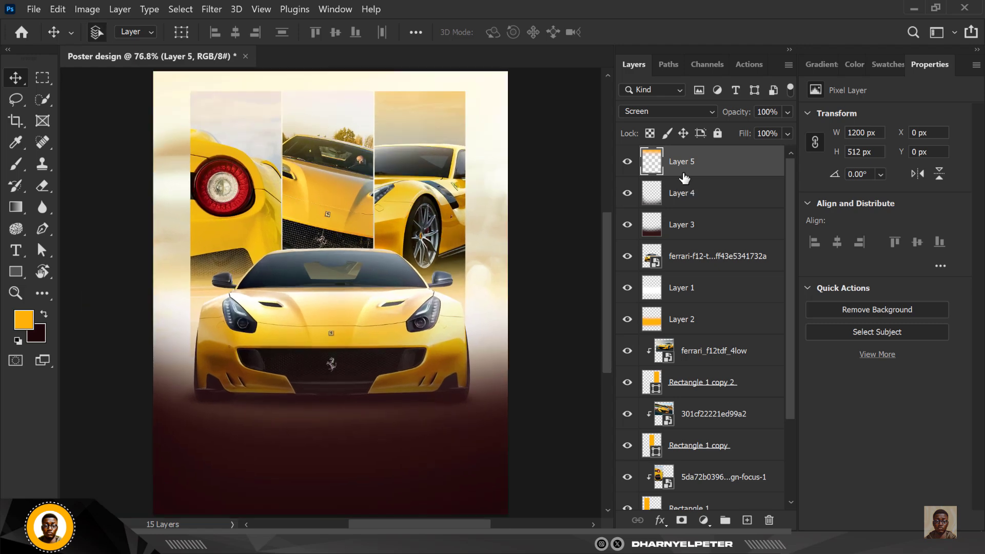
pyautogui.click(626, 163)
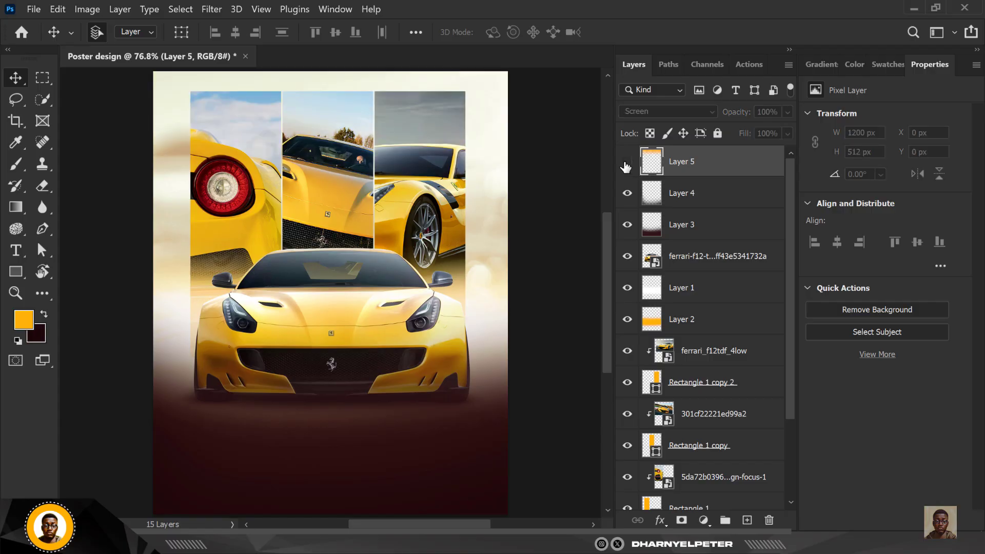
pyautogui.click(626, 163)
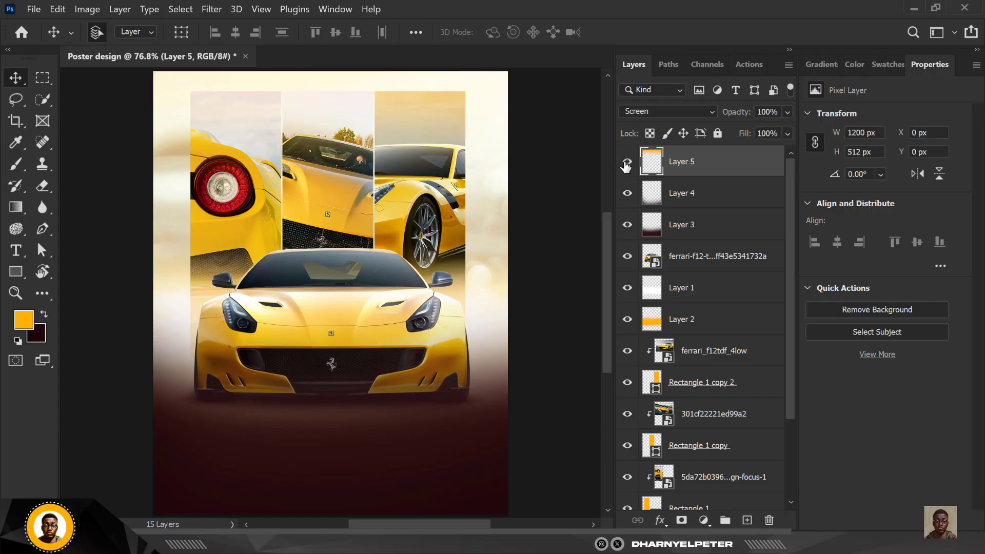
pyautogui.scroll(-1, 352, 177)
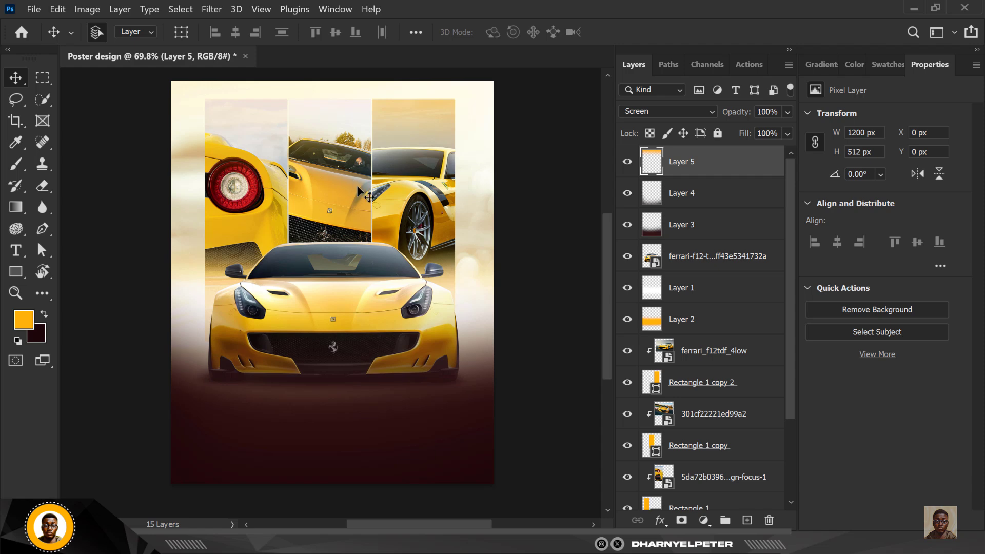
# - Scale the front-view Ferrari to 12.60% about its centre and move it slightly down towards the maroon fade
pyautogui.scroll(1, 357, 186)
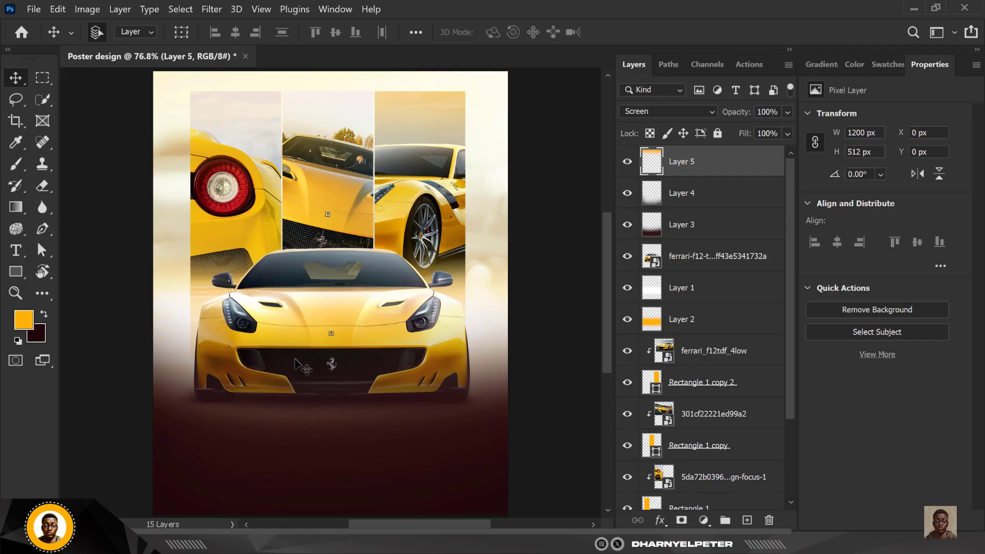
pyautogui.click(689, 269)
pyautogui.hotkey('ctrl', 't')
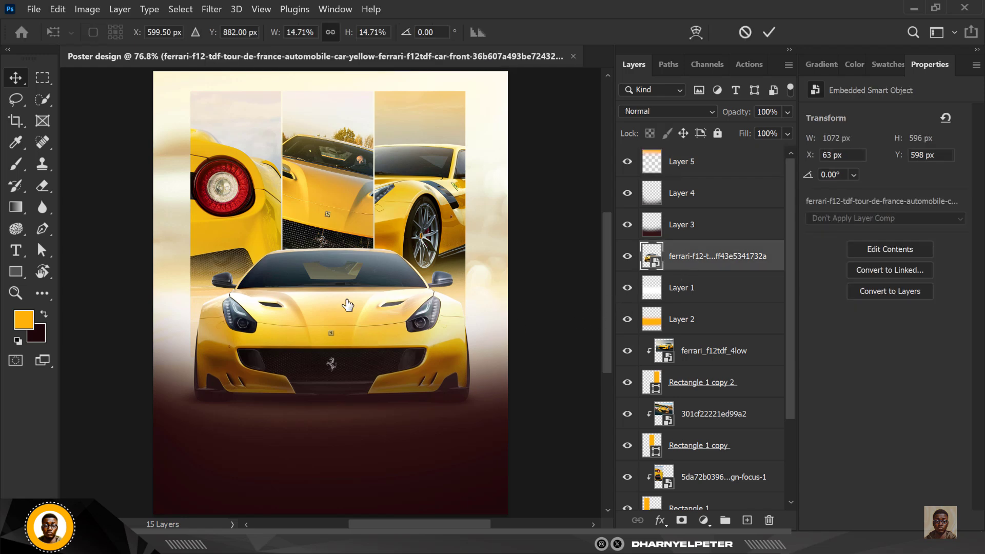
pyautogui.moveTo(497, 232); pyautogui.dragTo(471, 248)
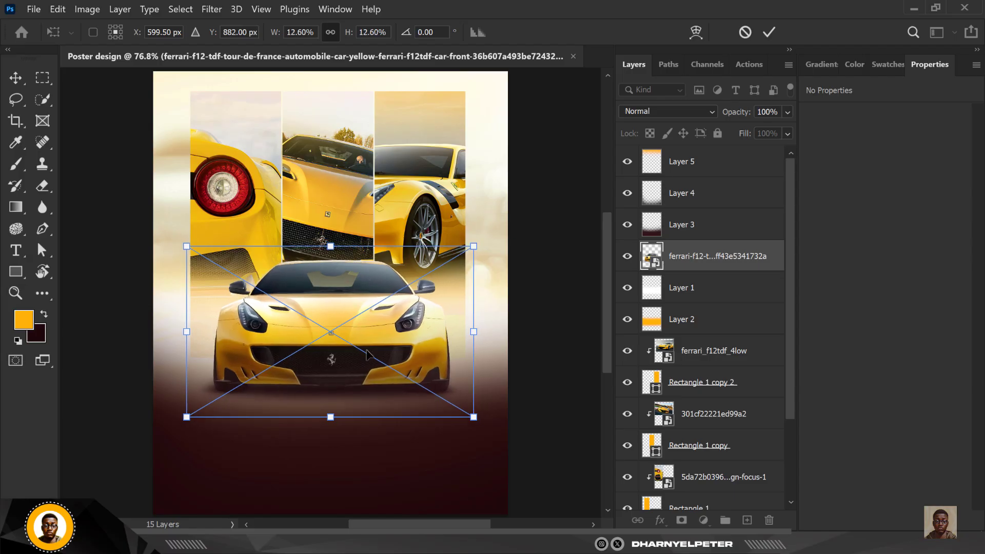
pyautogui.moveTo(371, 344); pyautogui.dragTo(372, 351)
pyautogui.press('Return')
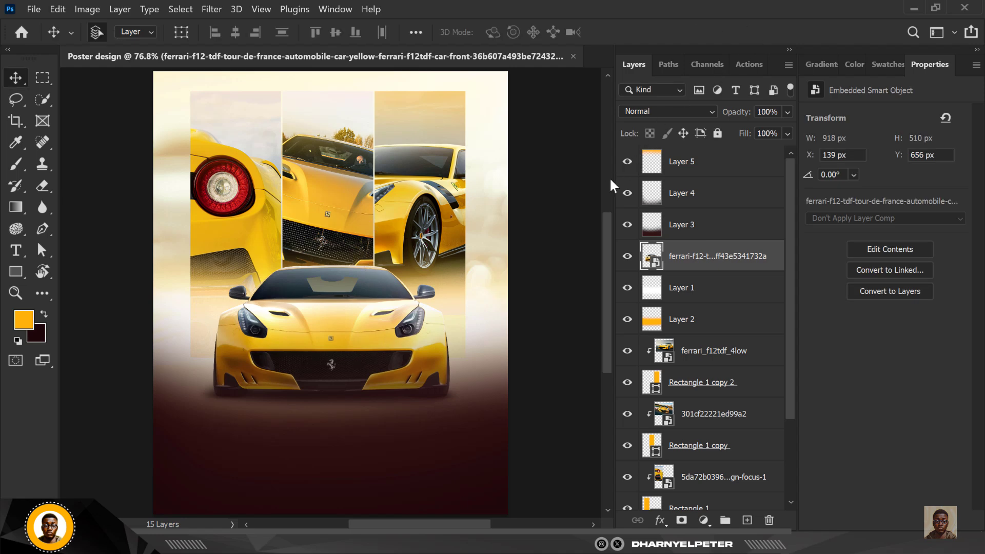
# - Place the TEXT image from the FERRARI POSTER folder into the poster above the orange haze layer
pyautogui.click(701, 168)
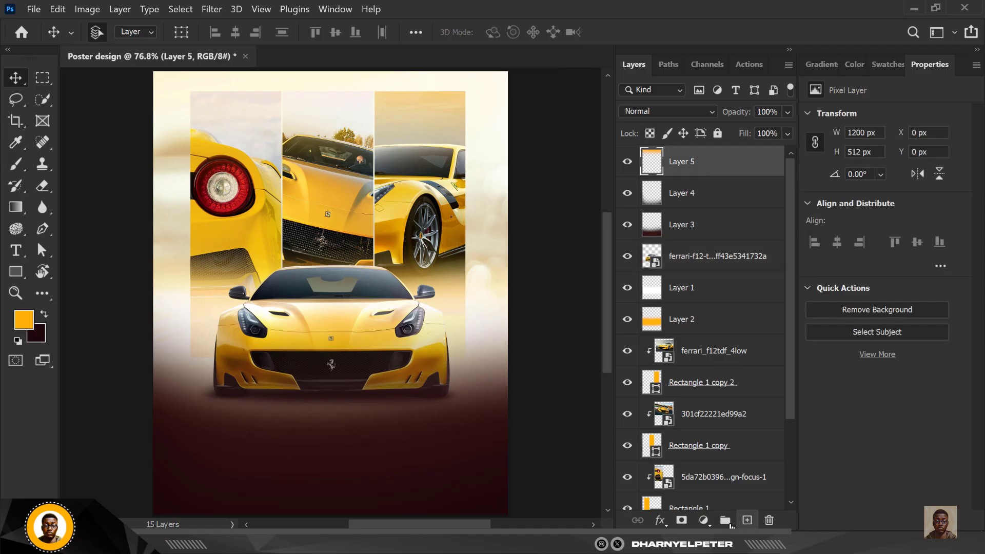
pyautogui.click(746, 519)
pyautogui.hotkey('alt', 'Tab')
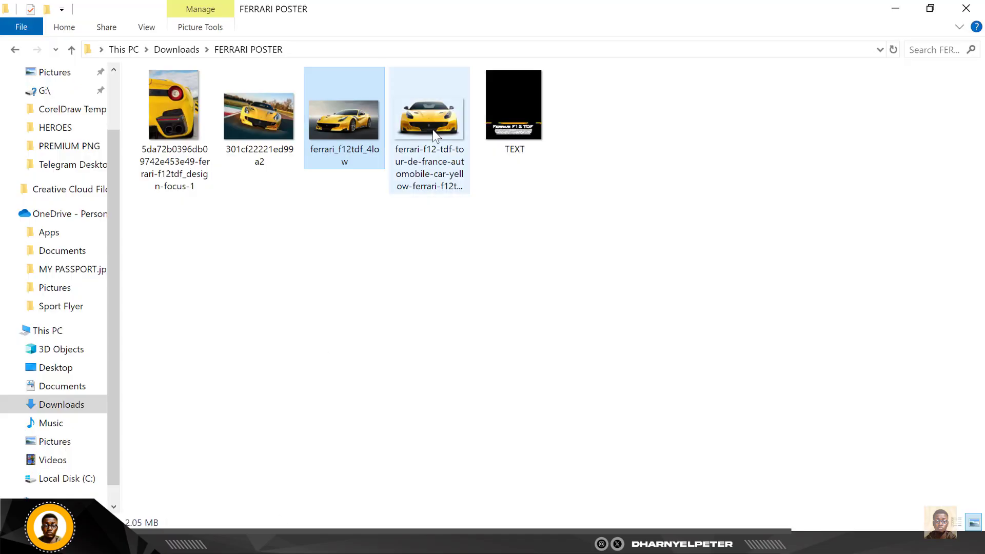
pyautogui.moveTo(509, 133); pyautogui.dragTo(359, 414)
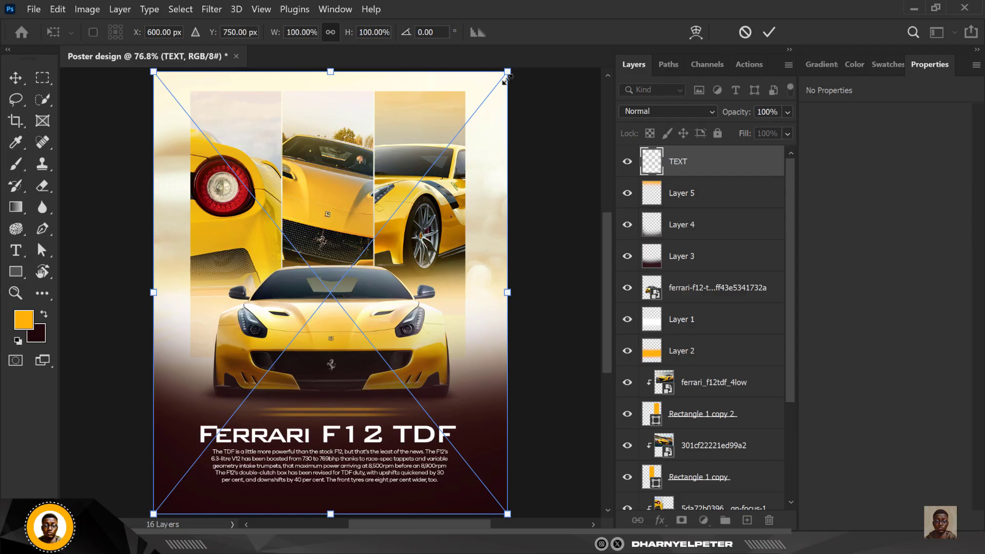
# - Scale the TEXT image to 82.35% and move its title block down into the maroon area below the front-view car
pyautogui.moveTo(506, 77); pyautogui.dragTo(476, 110)
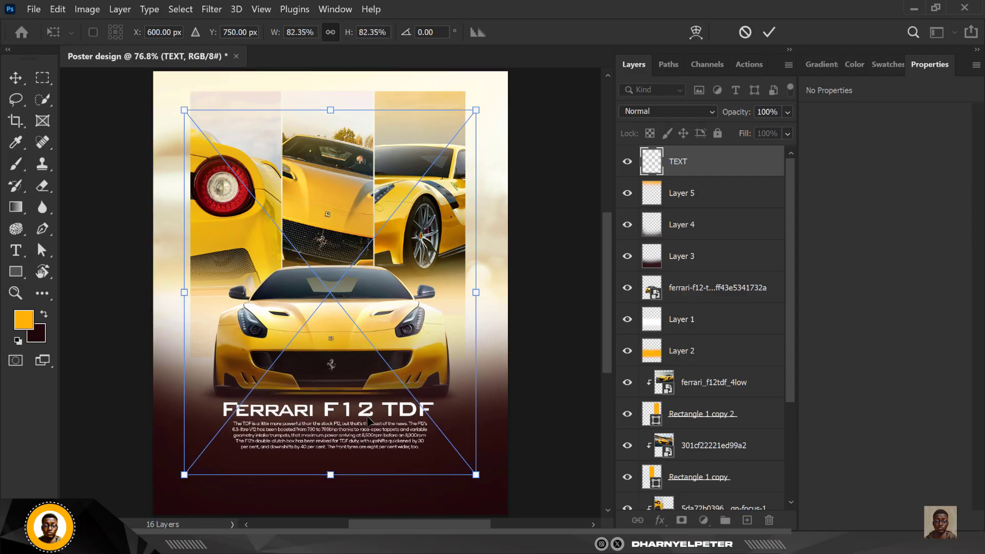
pyautogui.moveTo(368, 419); pyautogui.dragTo(373, 453)
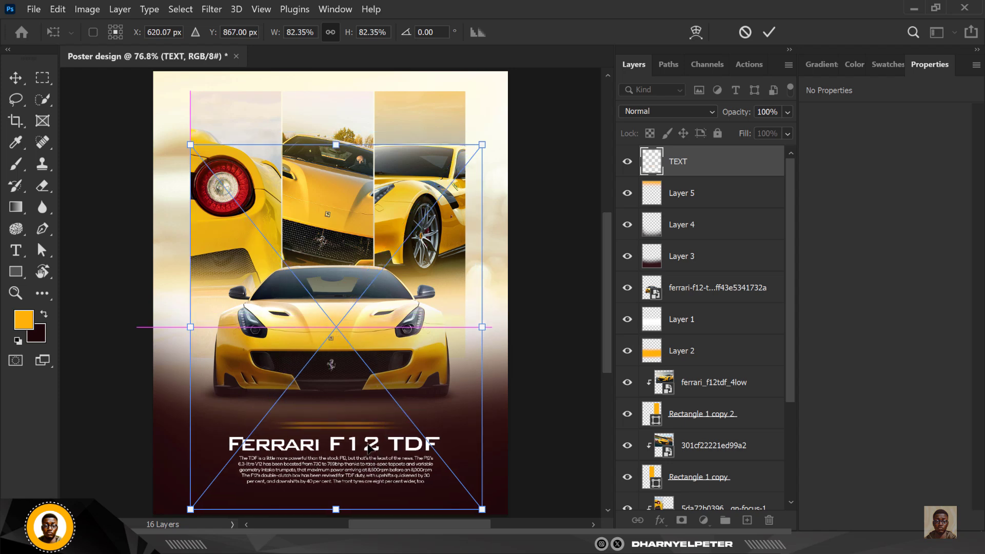
pyautogui.press('Return')
pyautogui.scroll(-2, 295, 291)
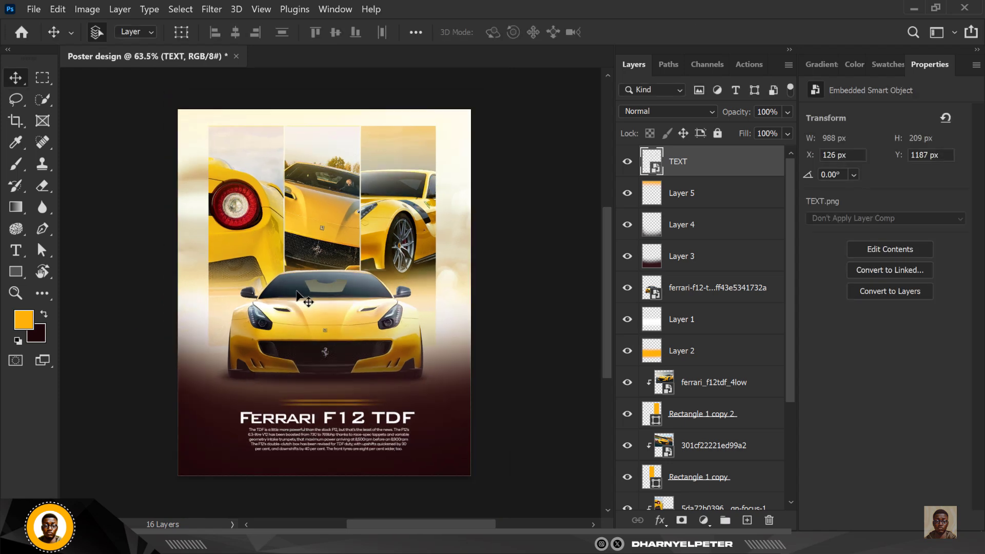
# - Stamp all visible layers into a new merged layer on top and convert it to a smart object
pyautogui.scroll(2, 295, 291)
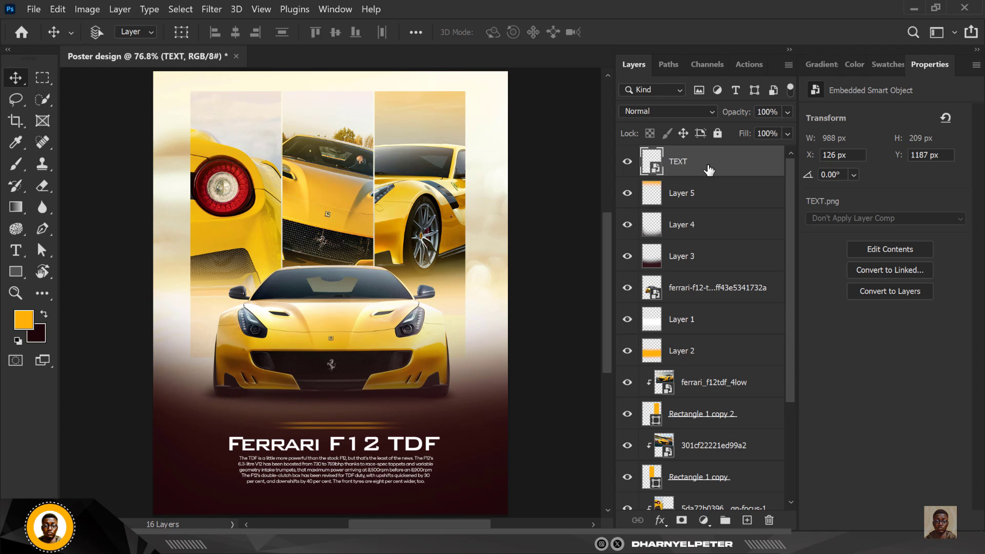
pyautogui.hotkey('ctrl', 'shift', 'alt', 'e')
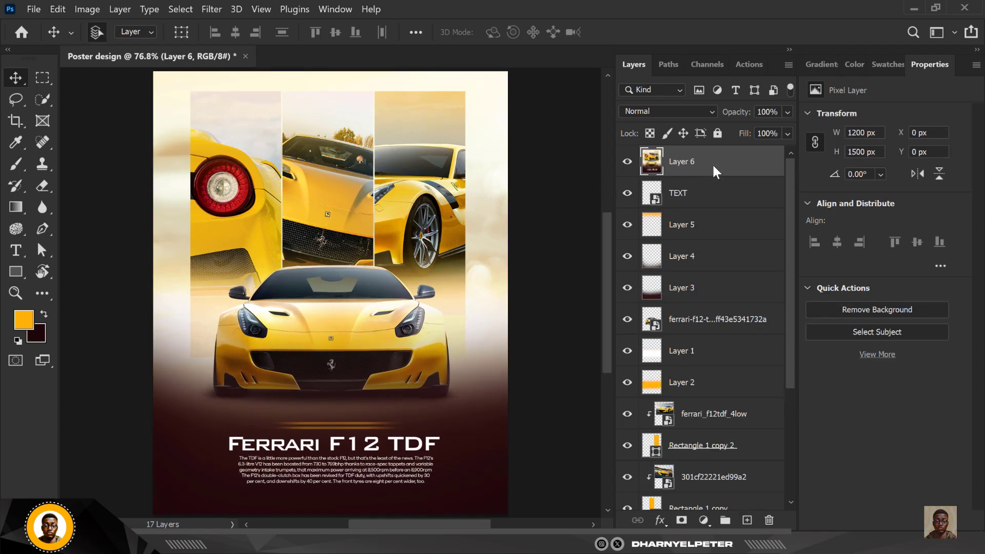
pyautogui.rightClick(713, 169)
pyautogui.click(829, 213)
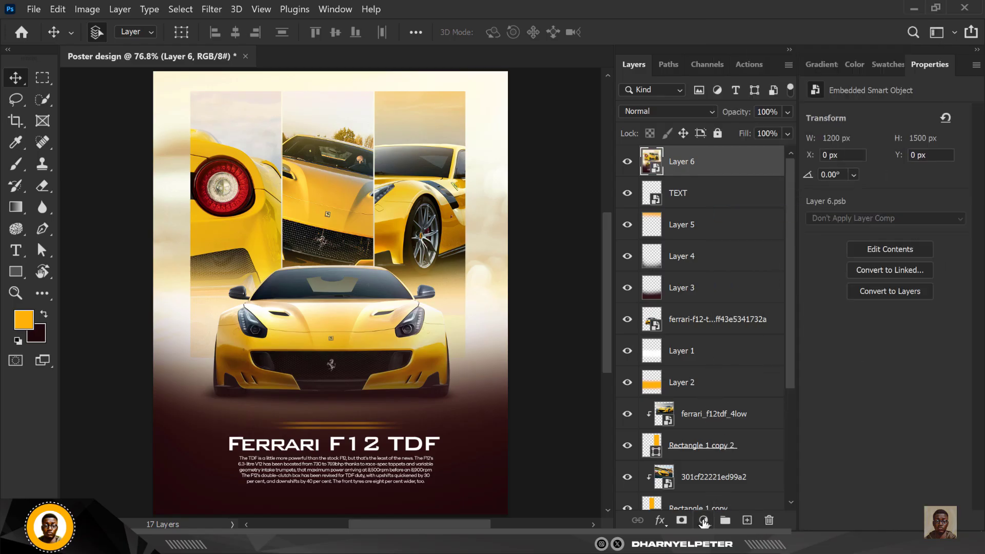
pyautogui.click(703, 520)
pyautogui.click(709, 164)
# - Start the Camera Raw filter on the merged smart object and set Texture to +28
pyautogui.click(216, 8)
pyautogui.click(251, 111)
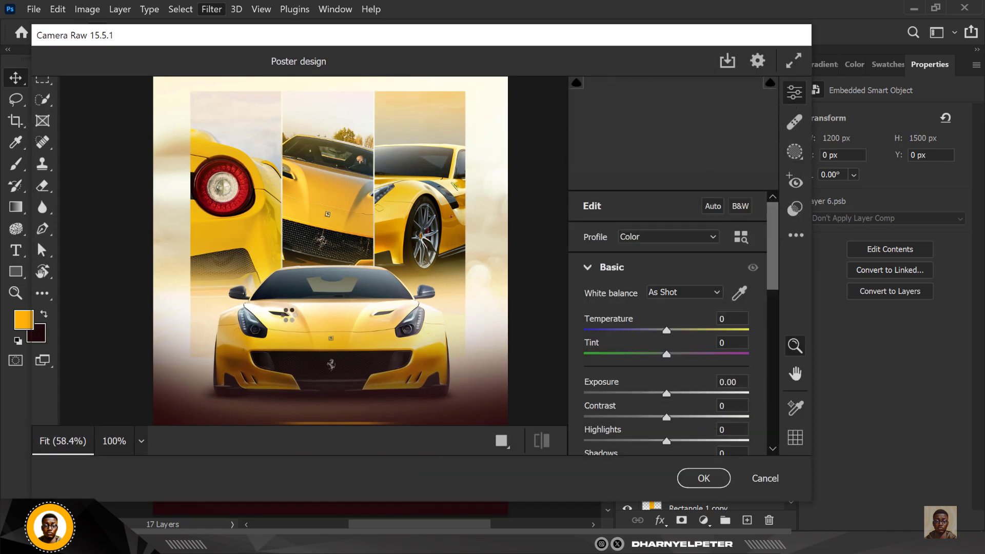
pyautogui.scroll(-4, 661, 404)
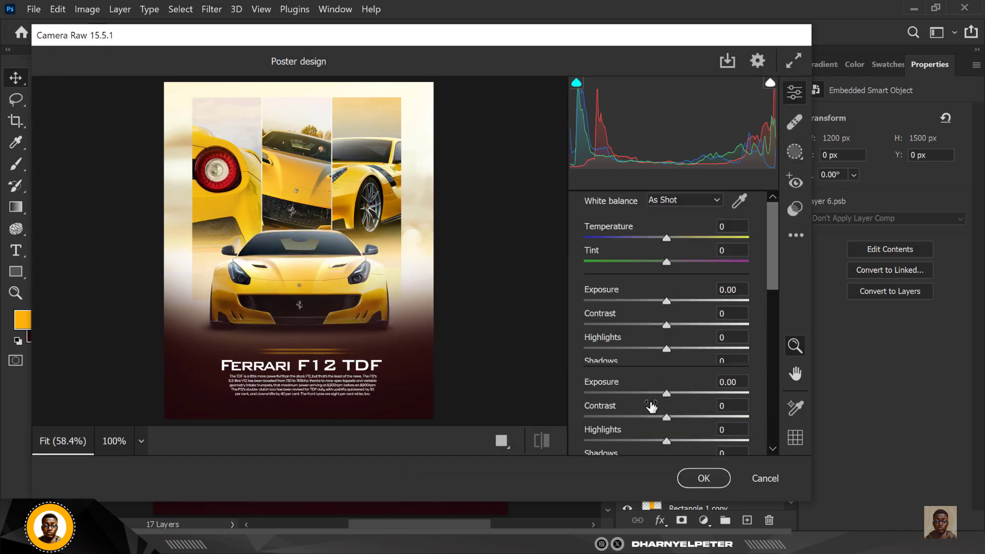
pyautogui.scroll(-4, 665, 404)
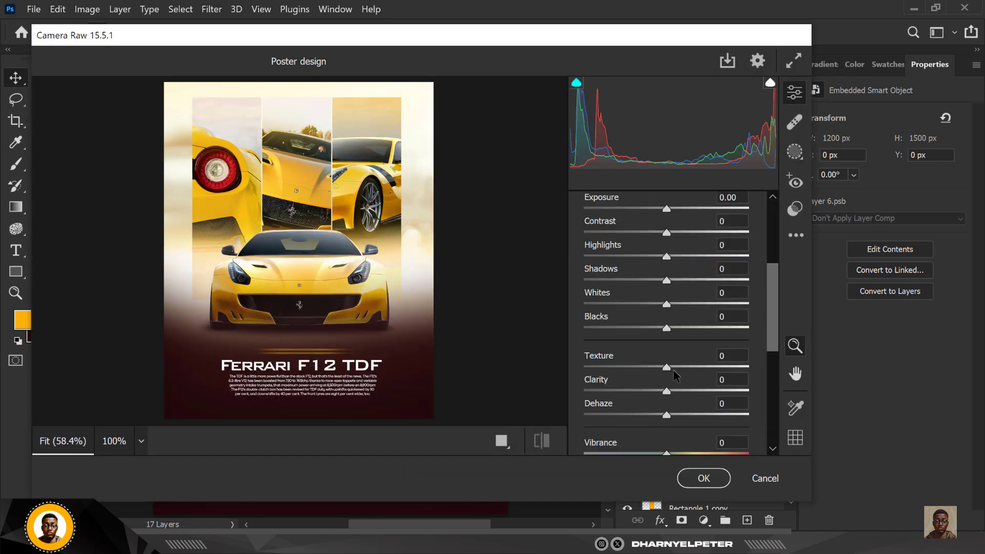
pyautogui.moveTo(669, 365); pyautogui.dragTo(691, 376)
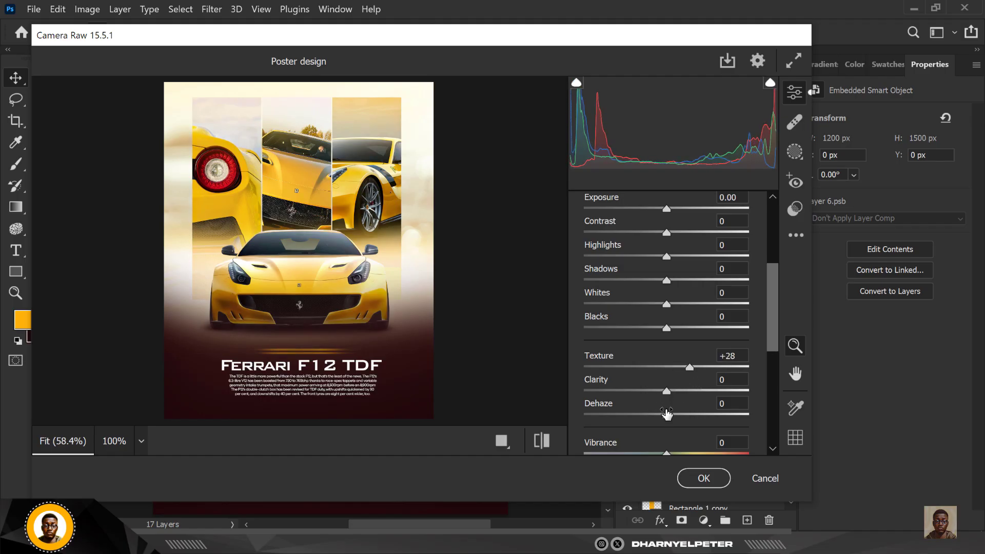
# - Set Clarity to +4, Vibrance to +2 and Saturation to +5, and apply the Camera Raw filter
pyautogui.scroll(-3, 665, 446)
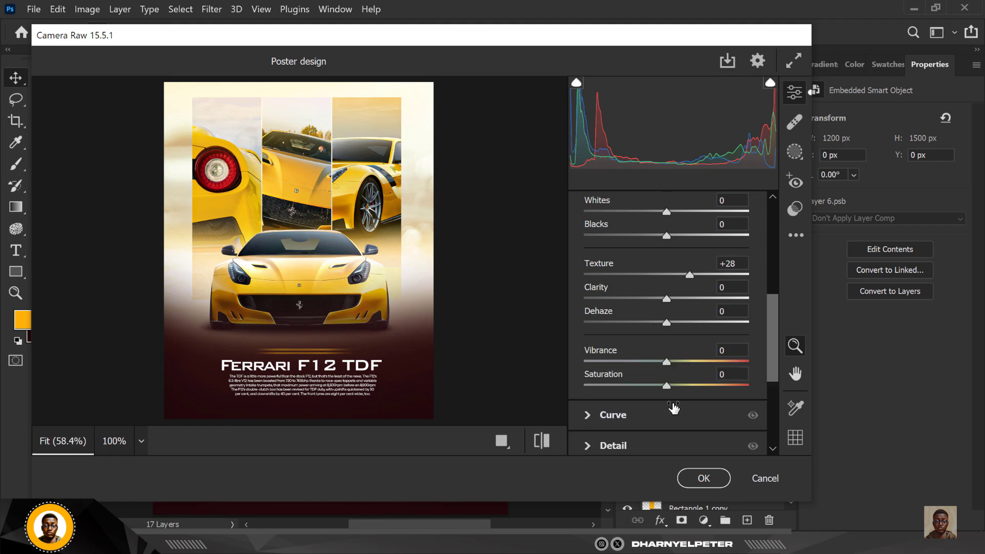
pyautogui.moveTo(667, 299); pyautogui.dragTo(671, 299)
pyautogui.moveTo(667, 363); pyautogui.dragTo(672, 386)
pyautogui.scroll(3, 687, 395)
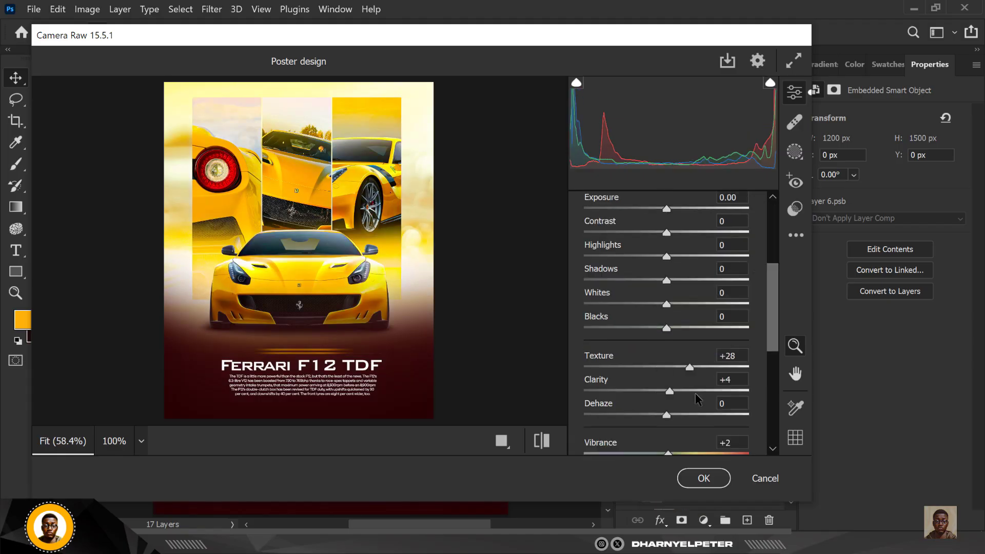
pyautogui.scroll(-3, 693, 418)
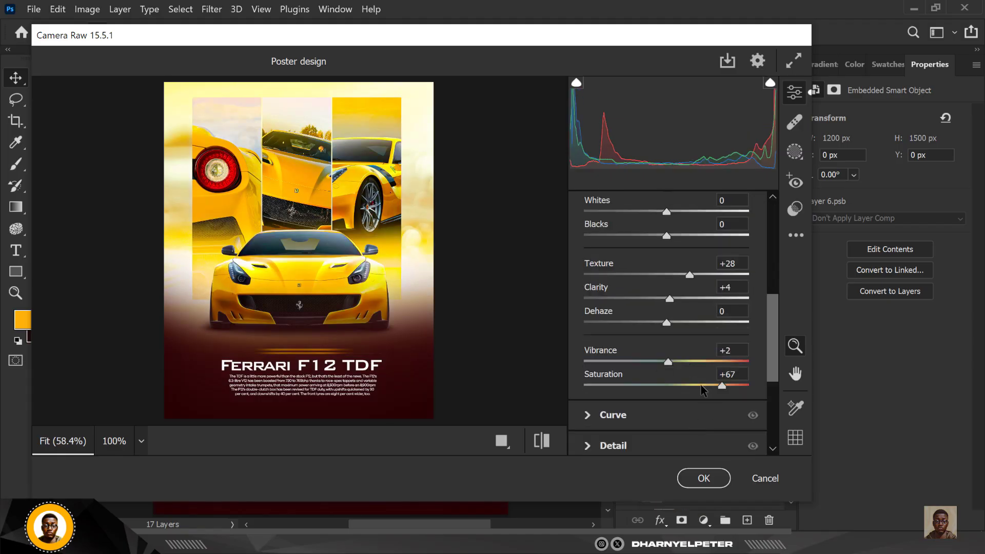
pyautogui.moveTo(714, 386); pyautogui.dragTo(667, 390)
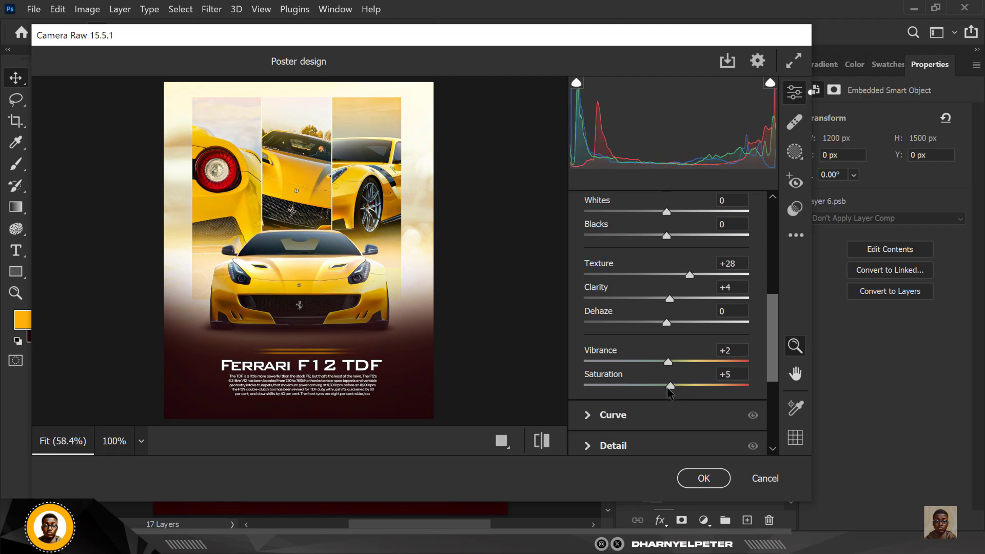
pyautogui.click(703, 477)
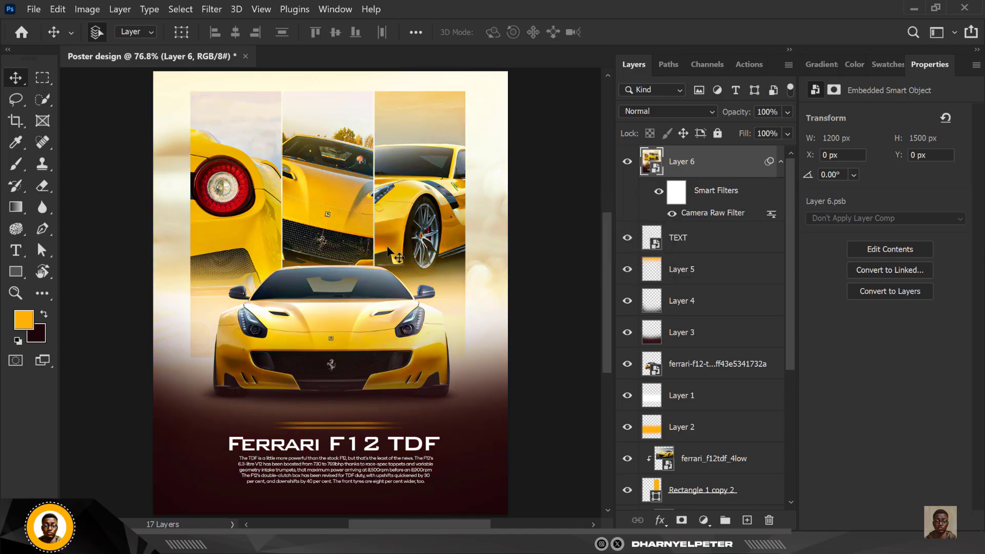
# - Add a Color Balance adjustment layer on top and set its midtones to Cyan-Red +10 and Yellow-Blue -15
pyautogui.click(702, 521)
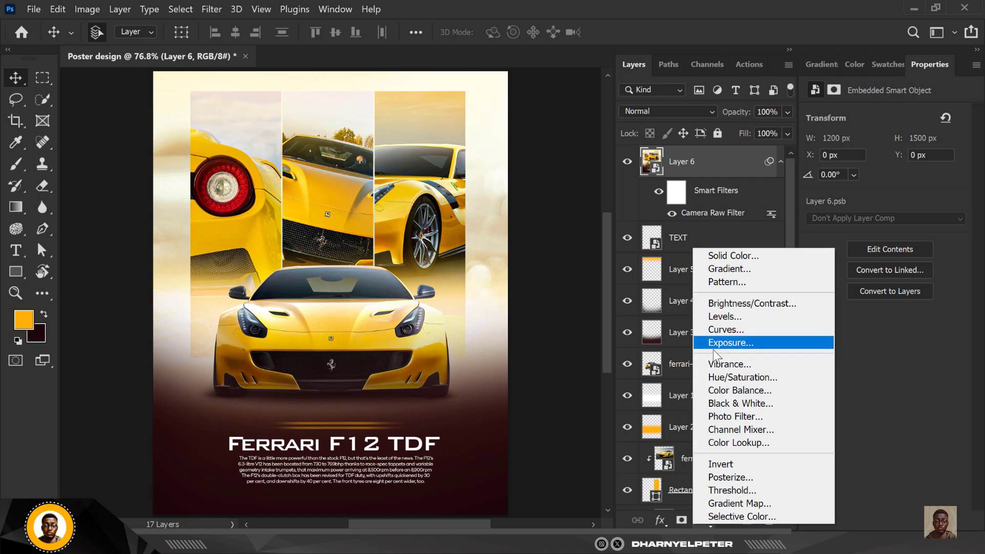
pyautogui.click(732, 391)
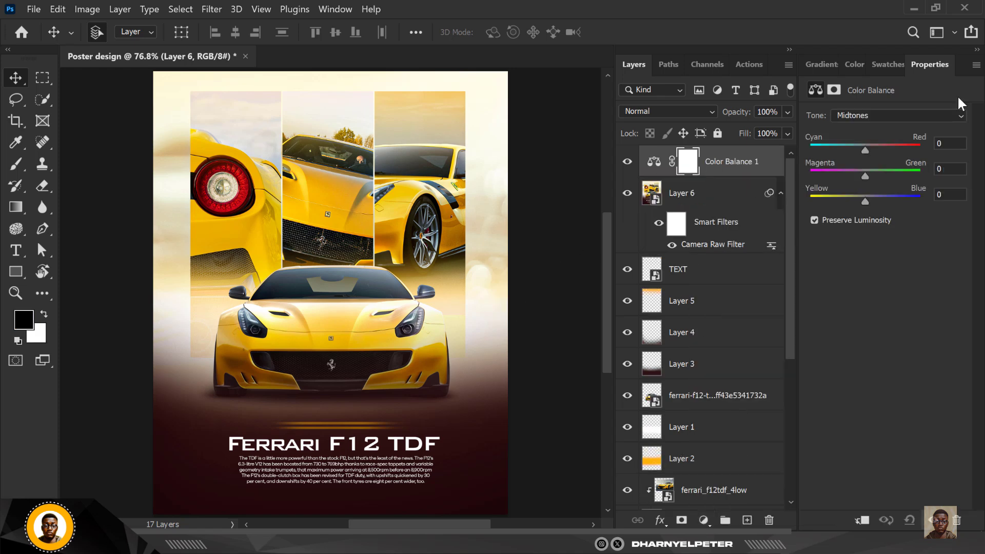
pyautogui.moveTo(867, 149); pyautogui.dragTo(873, 149)
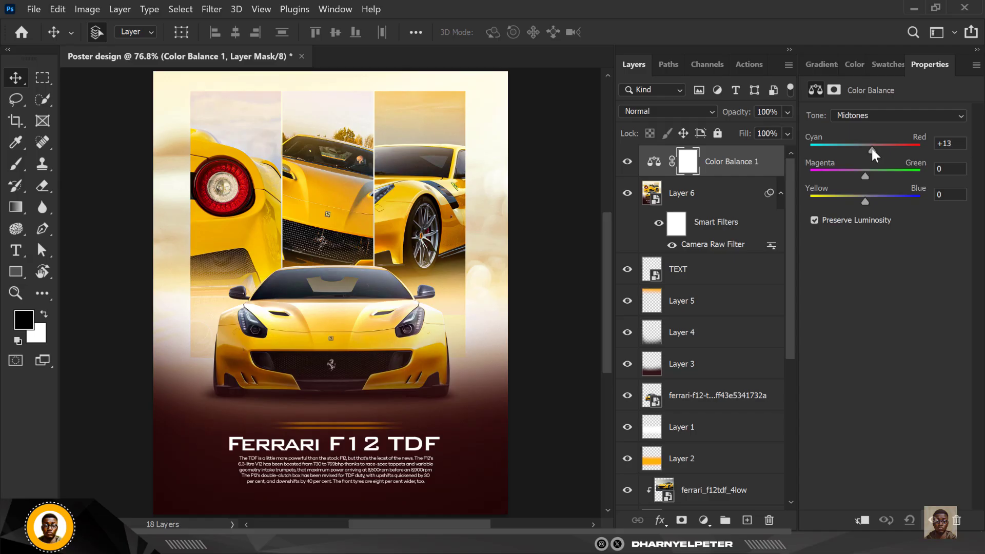
pyautogui.moveTo(864, 200); pyautogui.dragTo(856, 201)
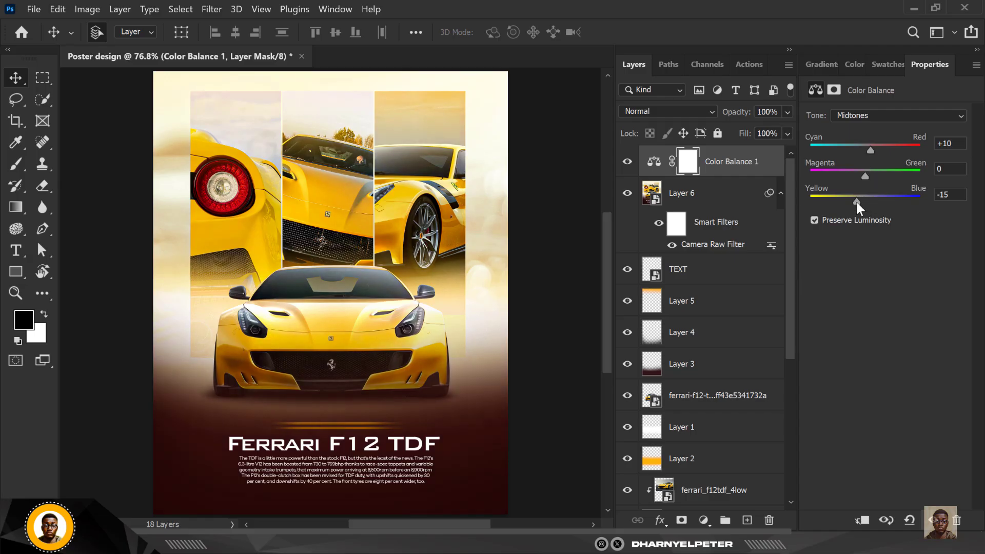
# - Set the Color Balance adjustment's highlights to Cyan-Red +14 and its shadows to Yellow-Blue +8
pyautogui.click(887, 116)
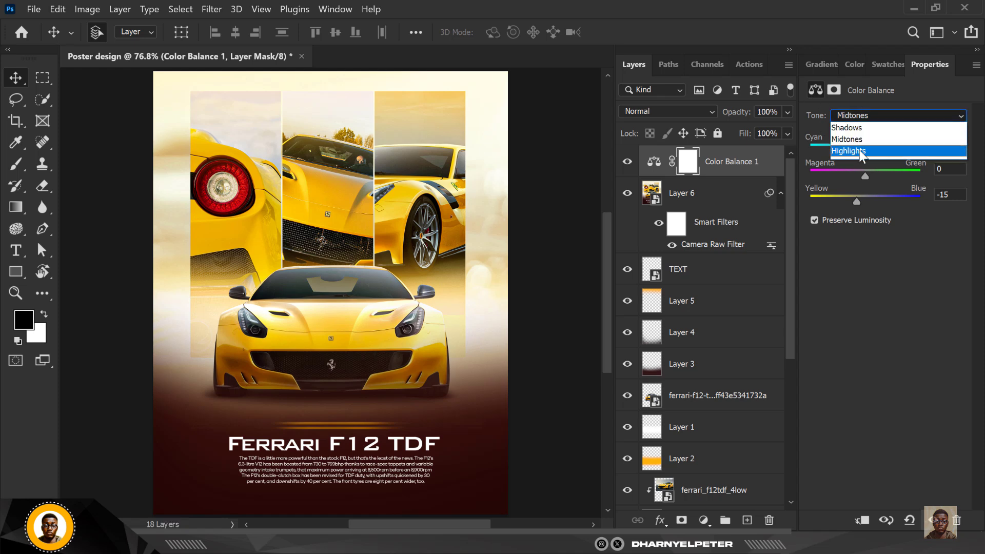
pyautogui.click(859, 149)
pyautogui.moveTo(865, 150); pyautogui.dragTo(872, 150)
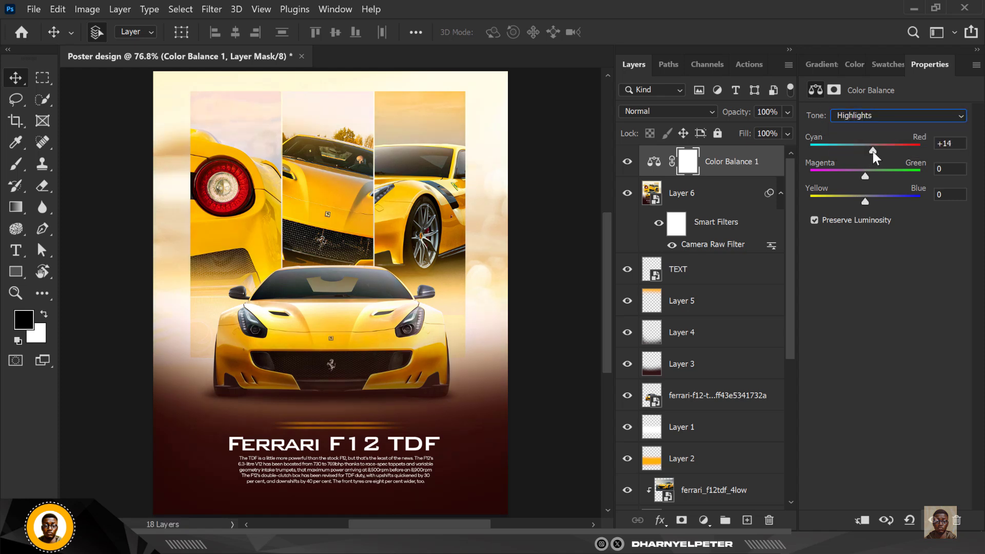
pyautogui.click(887, 115)
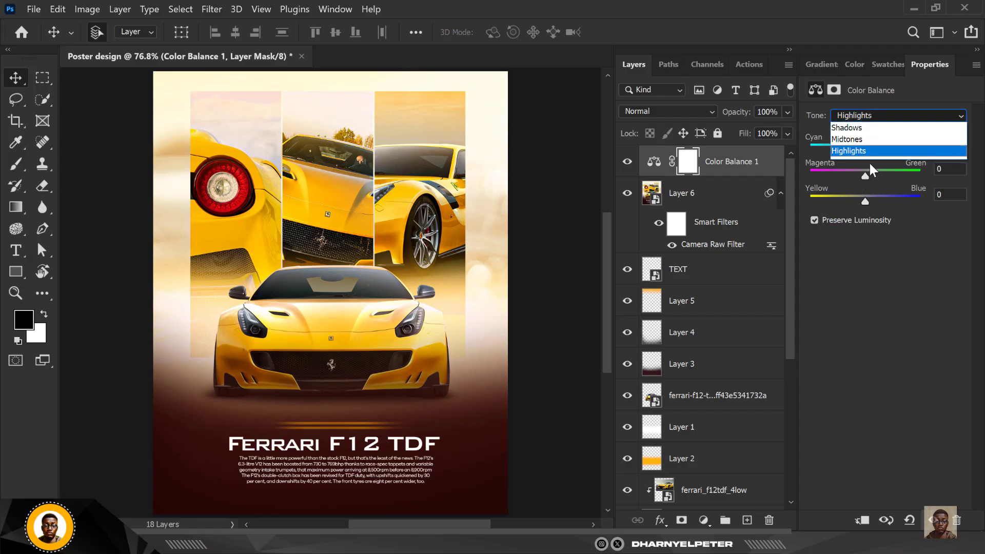
pyautogui.click(863, 128)
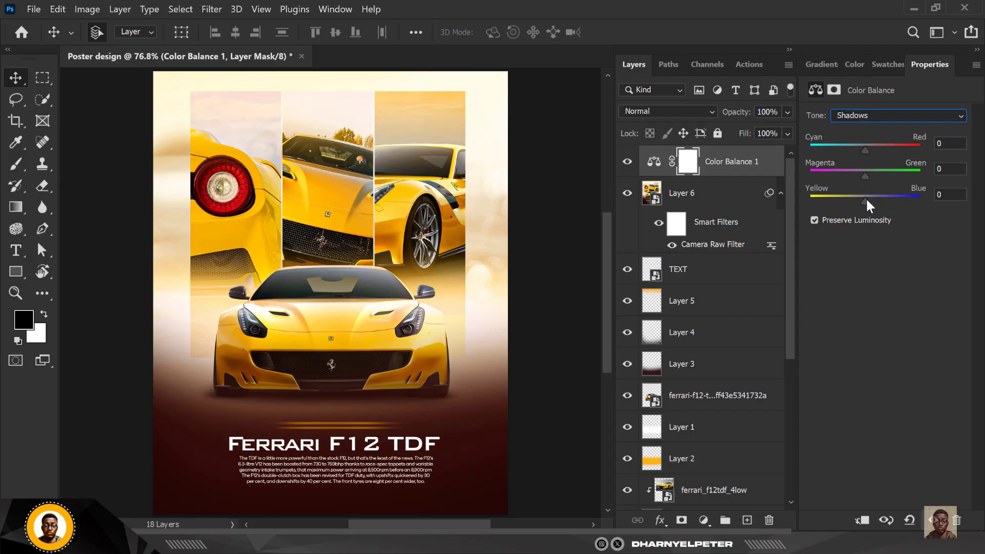
pyautogui.moveTo(866, 199); pyautogui.dragTo(871, 201)
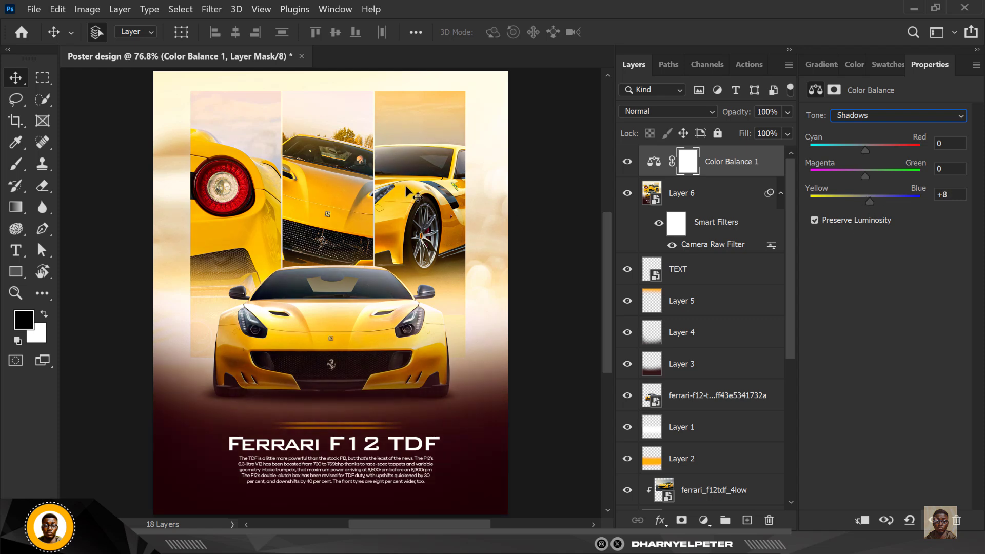
# - Deselect the Color Balance adjustment layer and select the merged smart object layer below it
pyautogui.keyDown('ctrl'); pyautogui.click(740, 164); pyautogui.keyUp('ctrl')
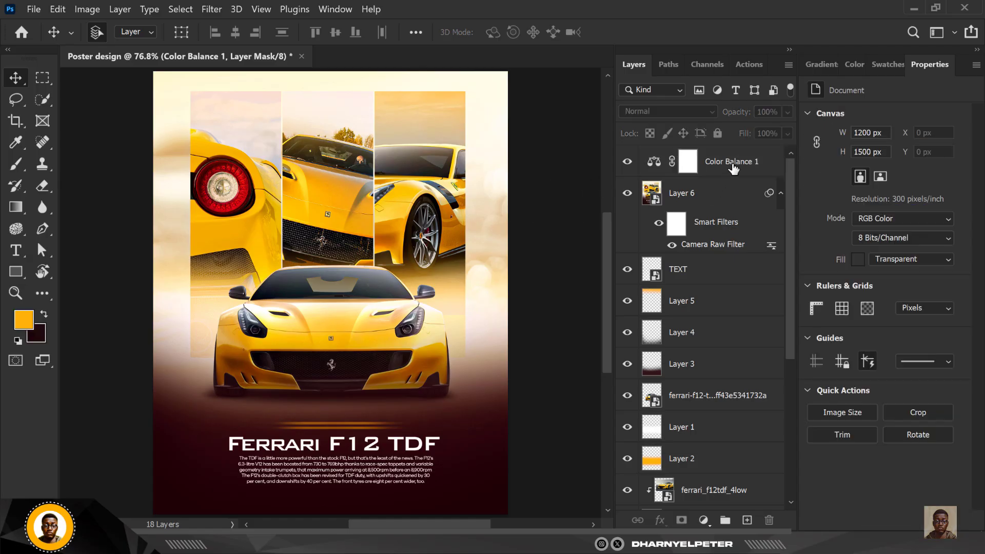
pyautogui.click(740, 163)
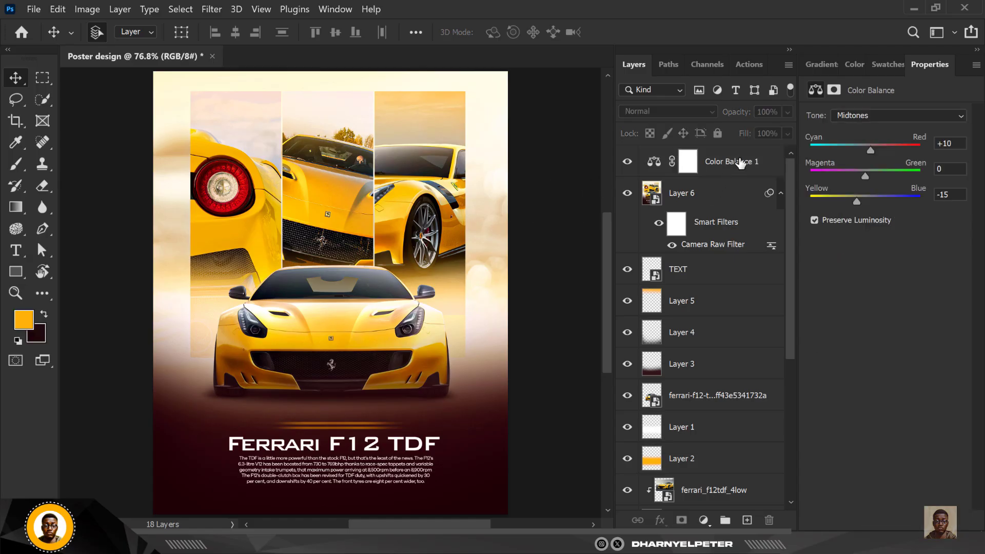
pyautogui.click(715, 197)
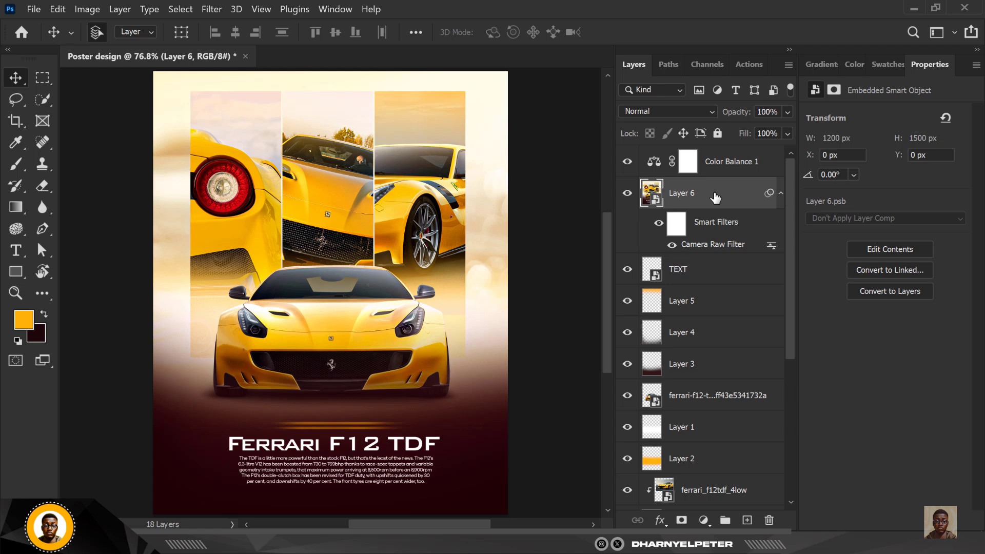
pyautogui.scroll(1, 545, 202)
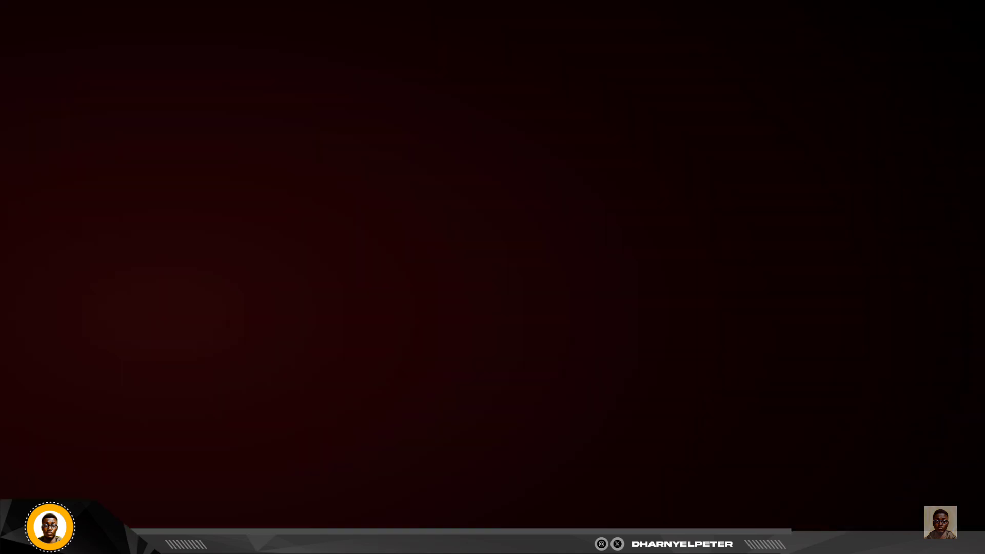